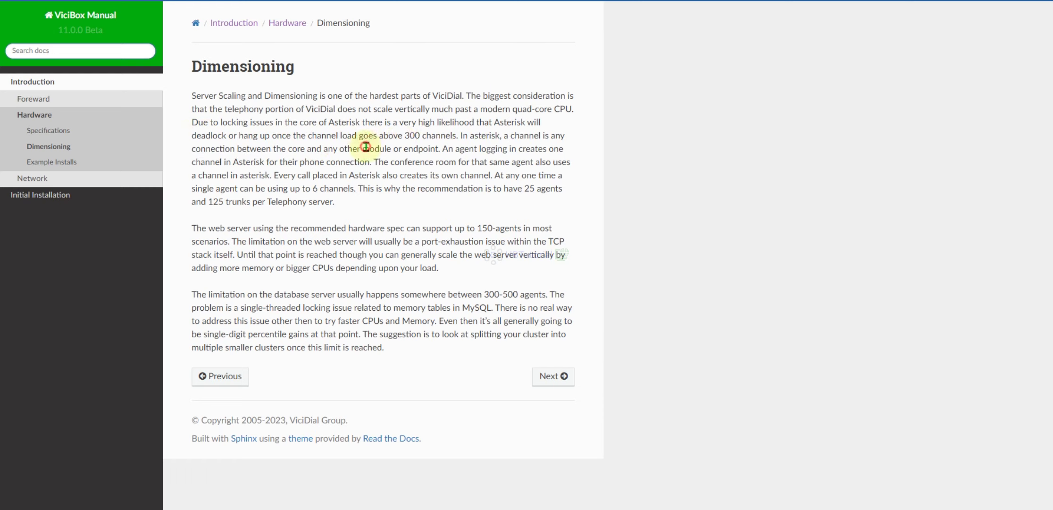
# - Highlight the 300-channel limit, 6 channels per agent and 25-agent/125-trunk figures on Dimensioning
pyautogui.moveTo(397, 136); pyautogui.dragTo(440, 137)
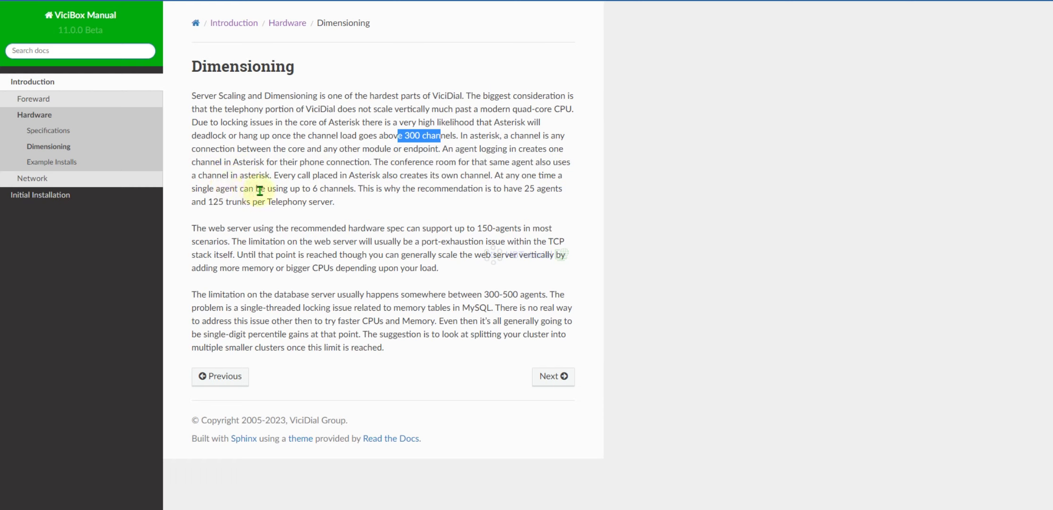
pyautogui.moveTo(391, 188); pyautogui.dragTo(568, 232)
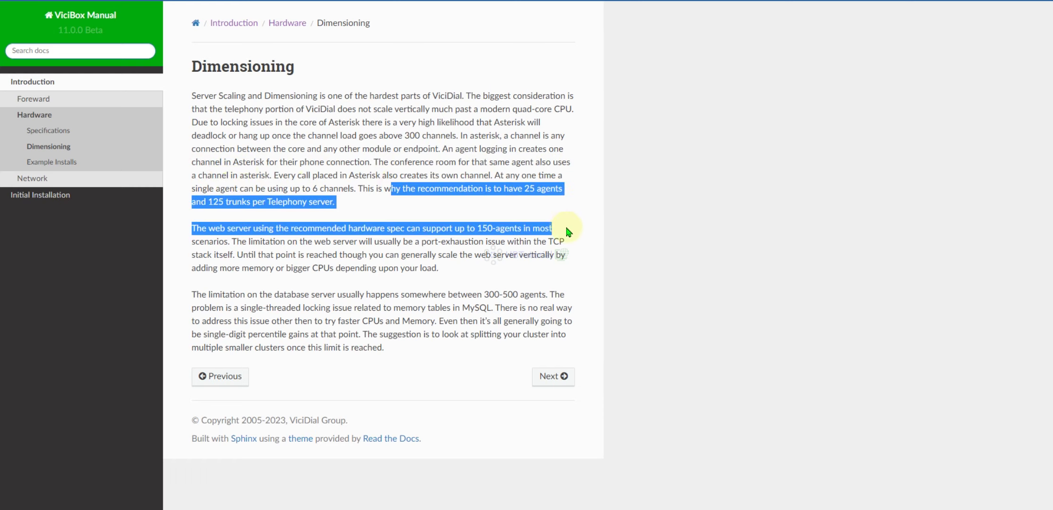
pyautogui.click(583, 194)
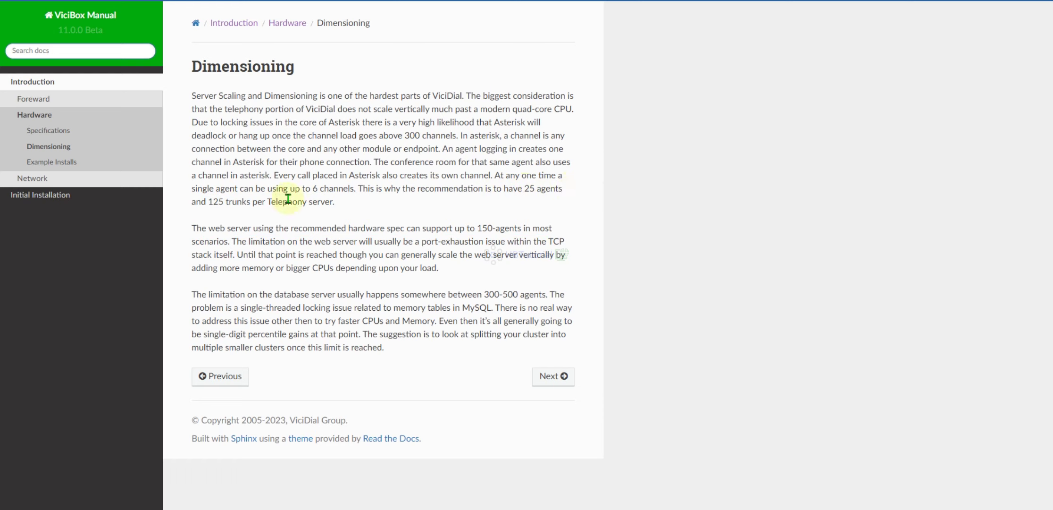
pyautogui.moveTo(312, 190); pyautogui.dragTo(350, 189)
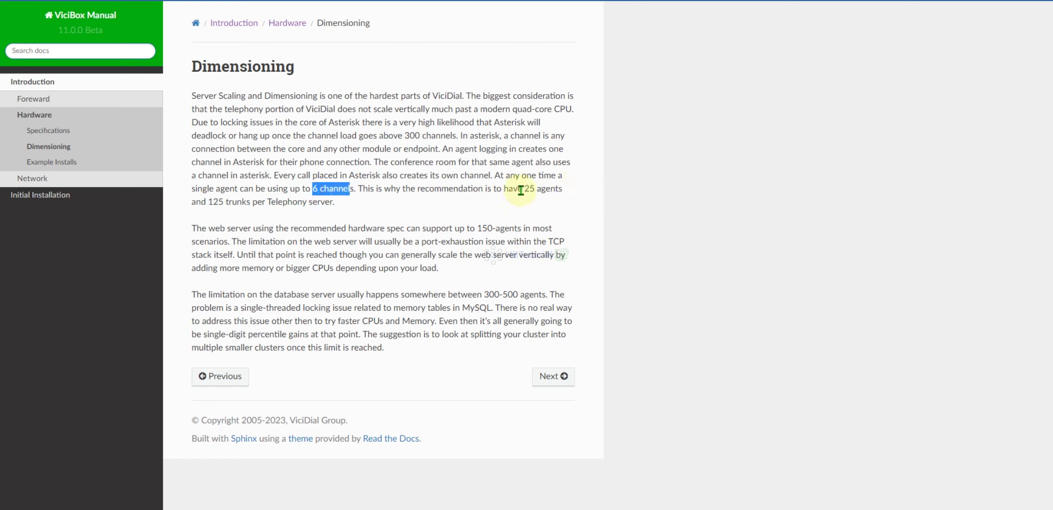
pyautogui.moveTo(526, 190); pyautogui.dragTo(203, 190)
pyautogui.click(566, 306)
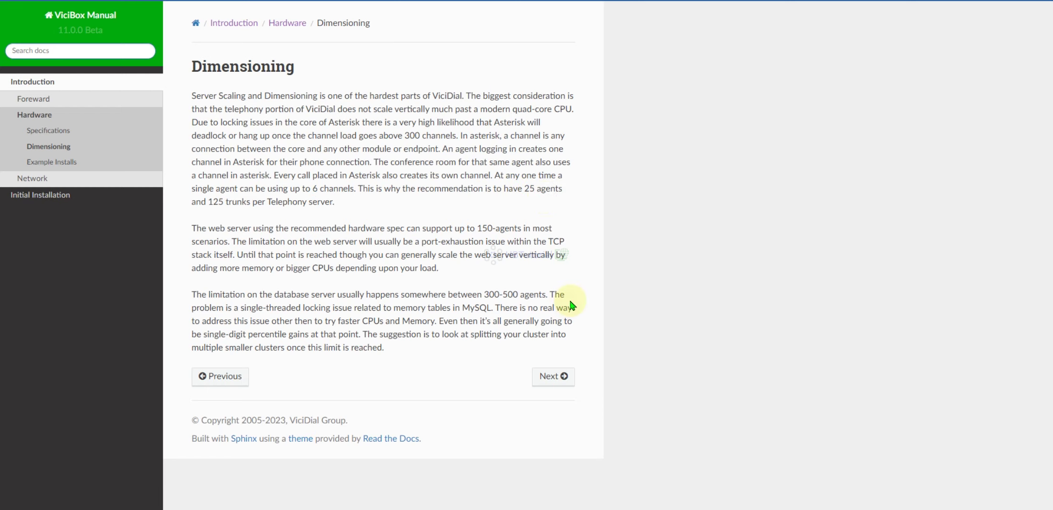
# - Highlight the web server capacity and database server limitation paragraphs, then advance to Example Installs
pyautogui.moveTo(209, 228); pyautogui.dragTo(514, 273)
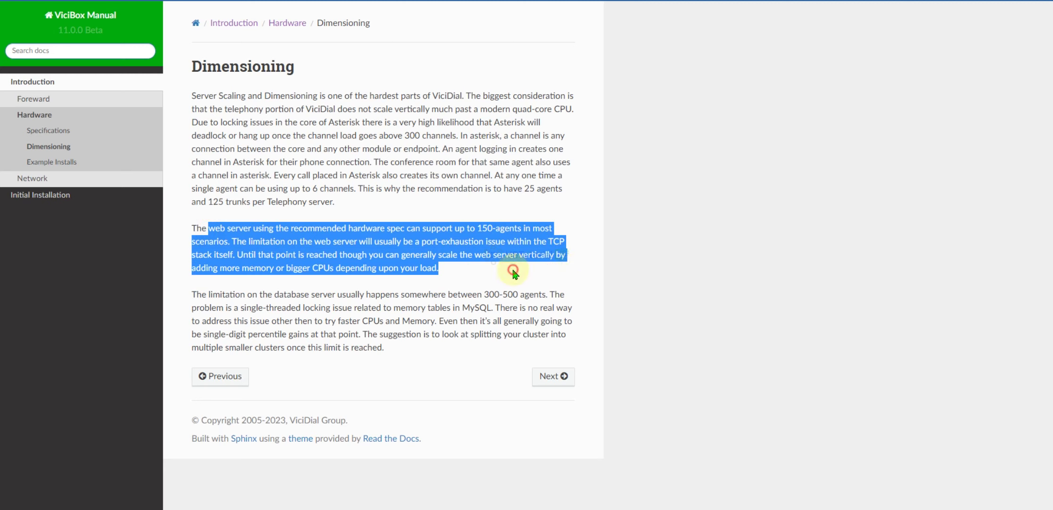
pyautogui.click(514, 273)
pyautogui.moveTo(193, 294); pyautogui.dragTo(566, 360)
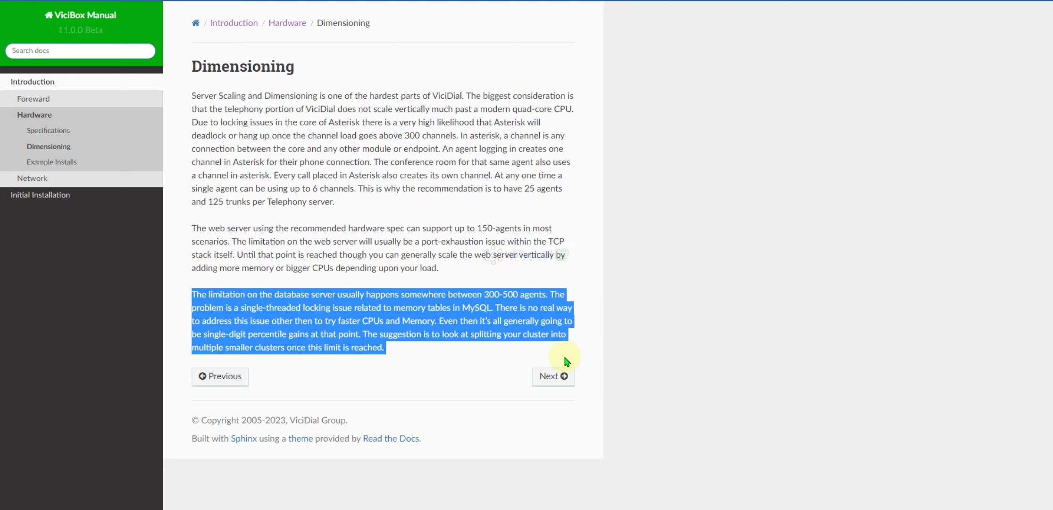
pyautogui.click(441, 314)
pyautogui.click(561, 377)
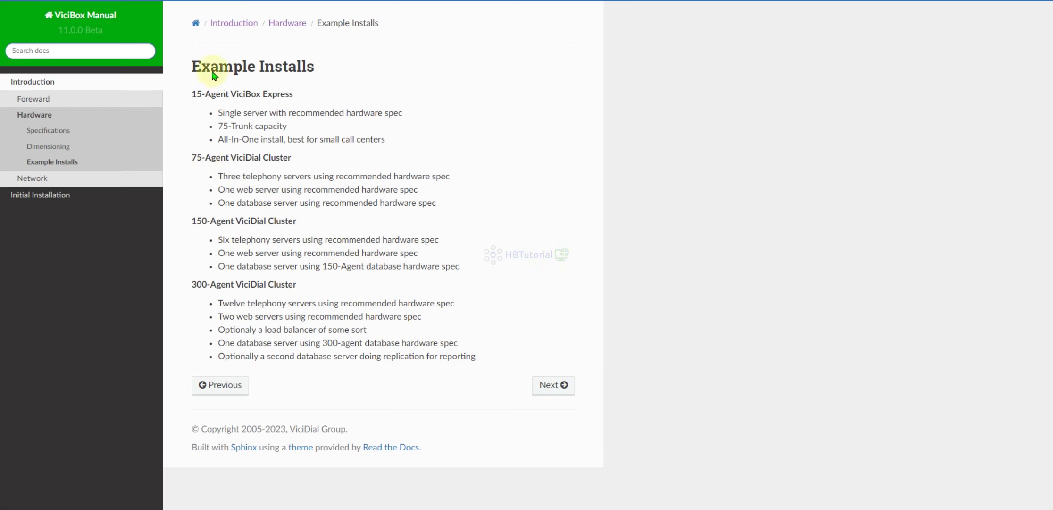
# - Highlight the 15-Agent ViciBox Express heading, single-server bullet and its bullet list
pyautogui.moveTo(190, 66); pyautogui.dragTo(396, 140)
pyautogui.click(456, 115)
pyautogui.moveTo(187, 94); pyautogui.dragTo(293, 95)
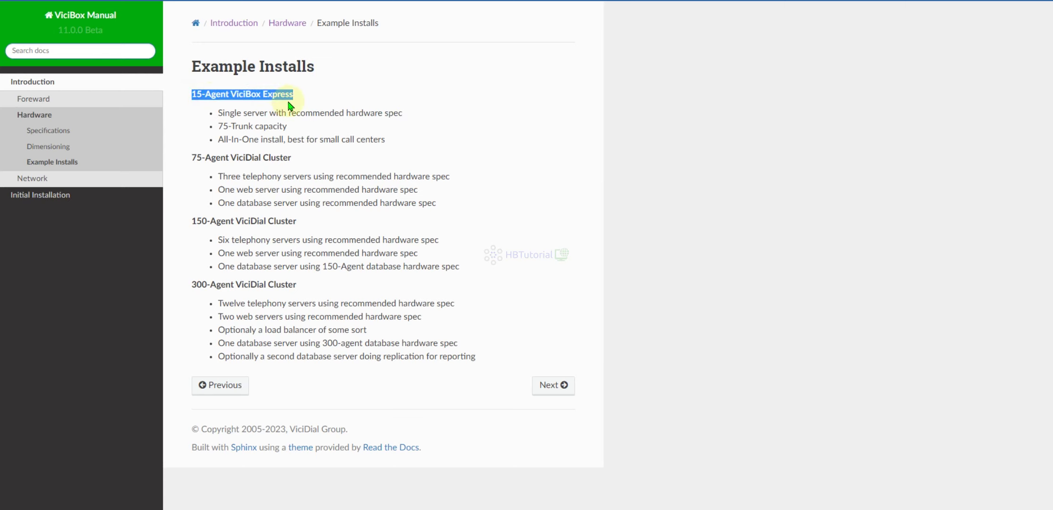
pyautogui.click(349, 104)
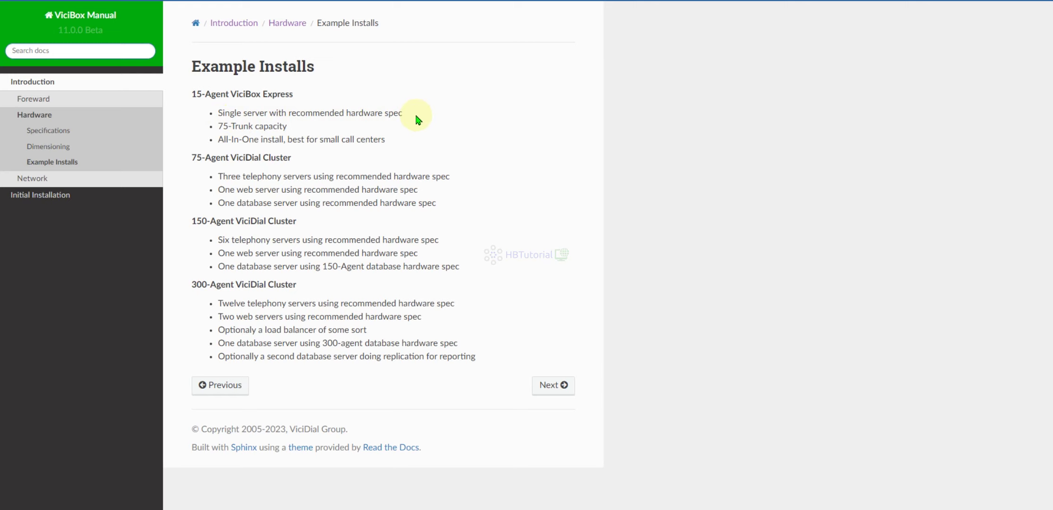
pyautogui.moveTo(416, 114); pyautogui.dragTo(212, 112)
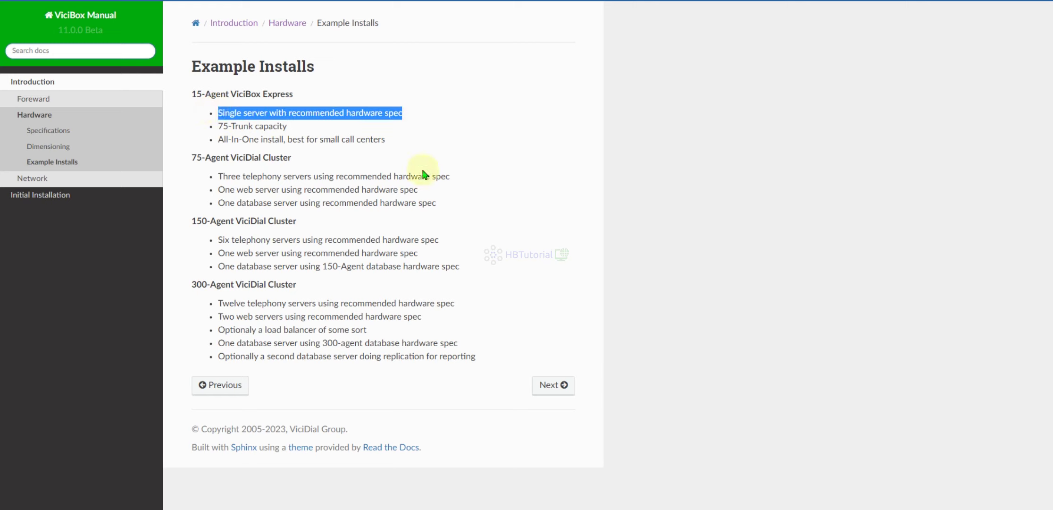
pyautogui.moveTo(406, 142); pyautogui.dragTo(382, 140)
pyautogui.click(266, 82)
pyautogui.click(218, 131)
pyautogui.click(502, 168)
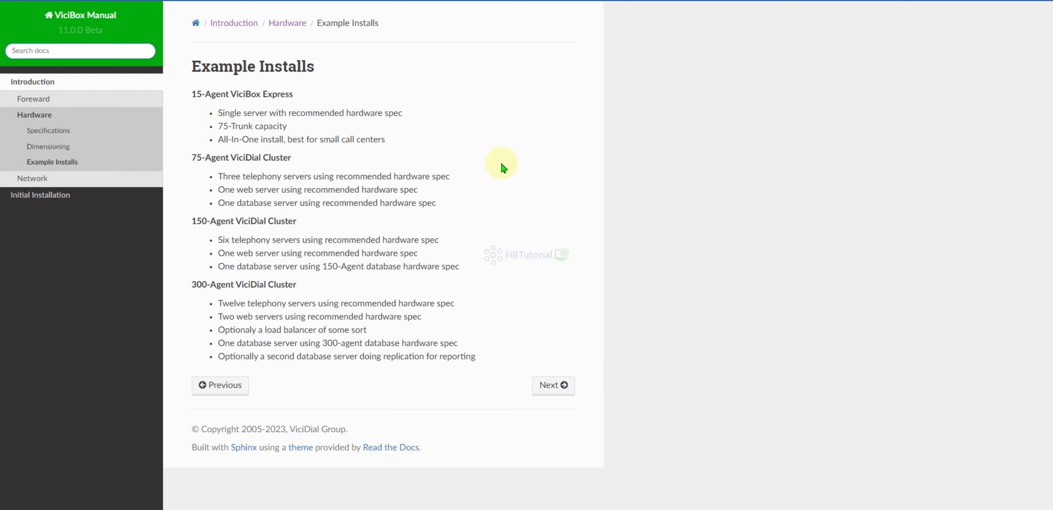
# - Highlight the 300- and 150-agent cluster headings and the three telephony servers bullet
pyautogui.moveTo(185, 163); pyautogui.dragTo(437, 356)
pyautogui.click(545, 240)
pyautogui.moveTo(213, 285); pyautogui.dragTo(296, 284)
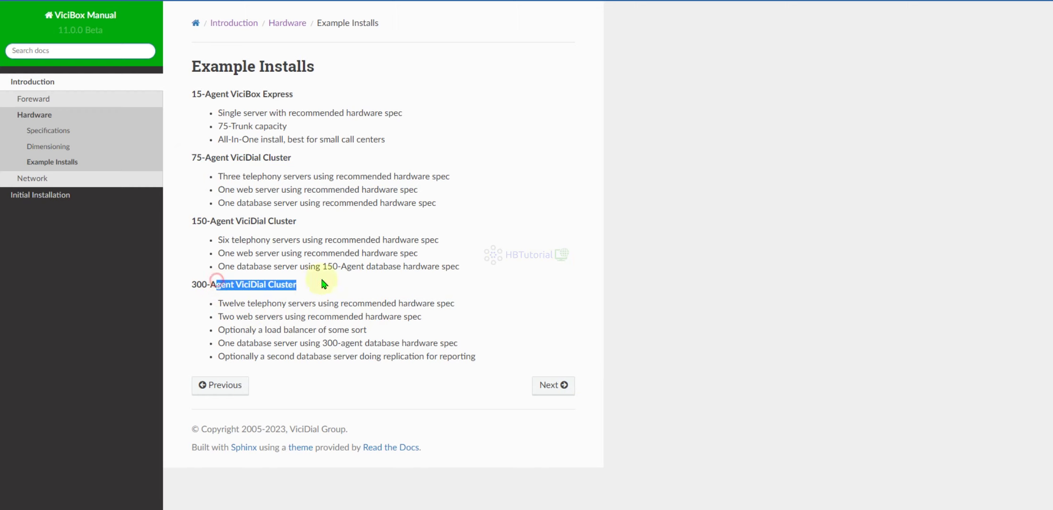
pyautogui.moveTo(217, 221); pyautogui.dragTo(250, 221)
pyautogui.moveTo(350, 241); pyautogui.dragTo(420, 255)
pyautogui.moveTo(217, 170); pyautogui.dragTo(412, 172)
pyautogui.click(413, 172)
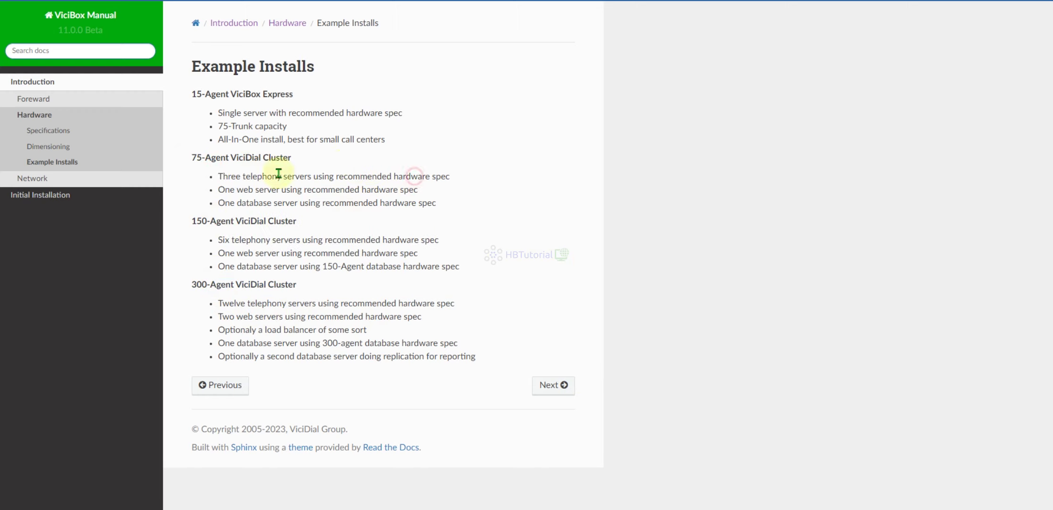
pyautogui.click(185, 156)
# - Highlight the 75- and 150-agent cluster lists, then advance to the Network page
pyautogui.moveTo(185, 156); pyautogui.dragTo(494, 353)
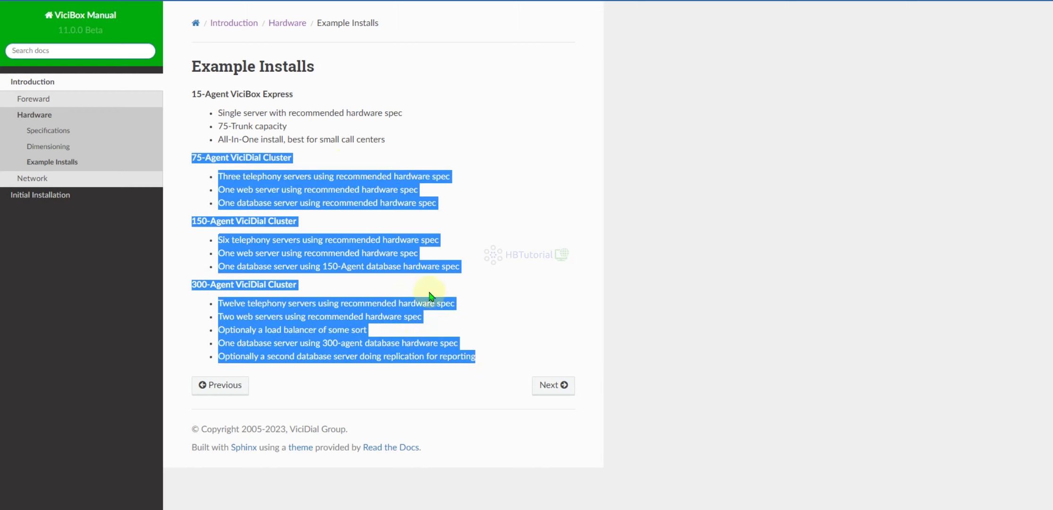
pyautogui.click(548, 386)
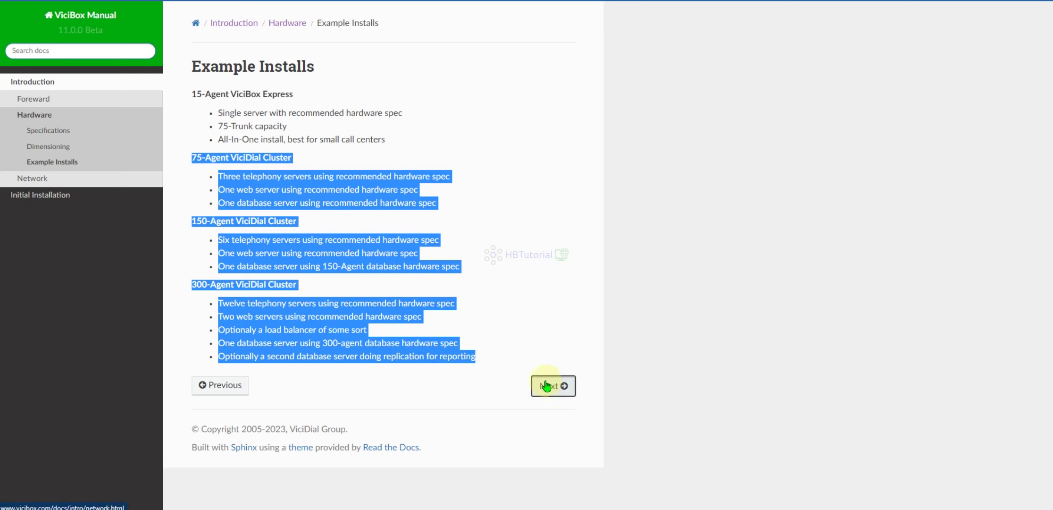
pyautogui.click(494, 207)
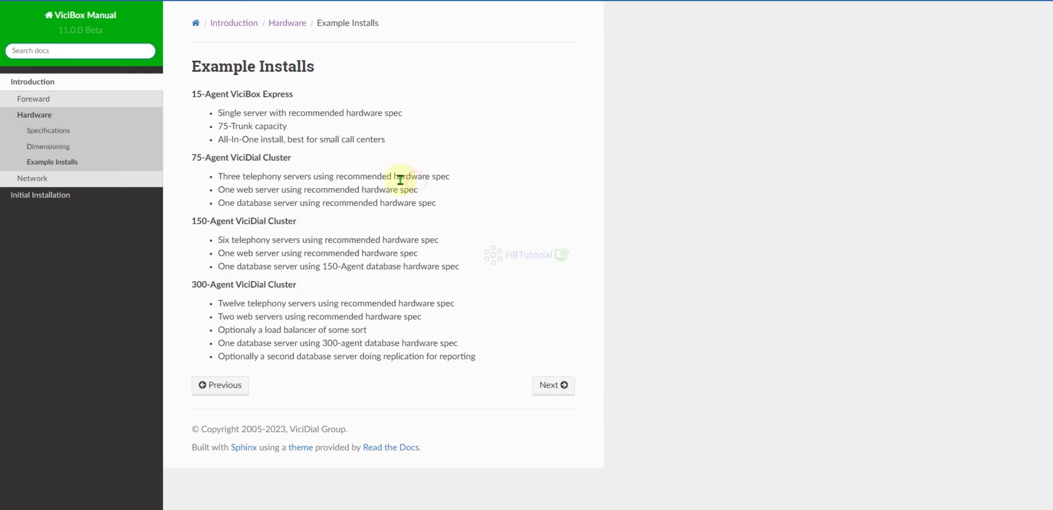
pyautogui.moveTo(372, 176); pyautogui.dragTo(553, 266)
pyautogui.click(555, 269)
pyautogui.click(553, 384)
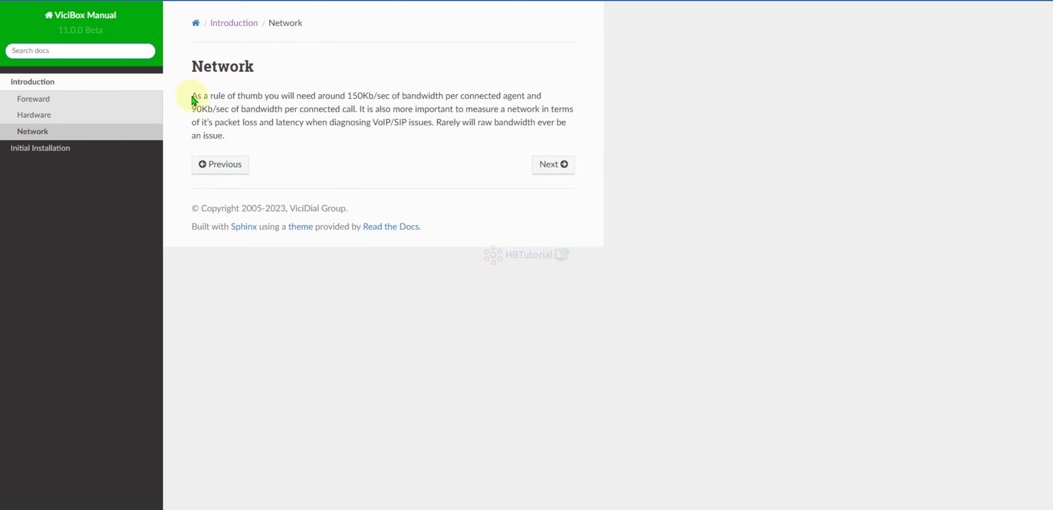
# - Highlight the Network page's bandwidth guidance of 150Kb/sec per agent and 90Kb/sec per call
pyautogui.moveTo(192, 96); pyautogui.dragTo(487, 124)
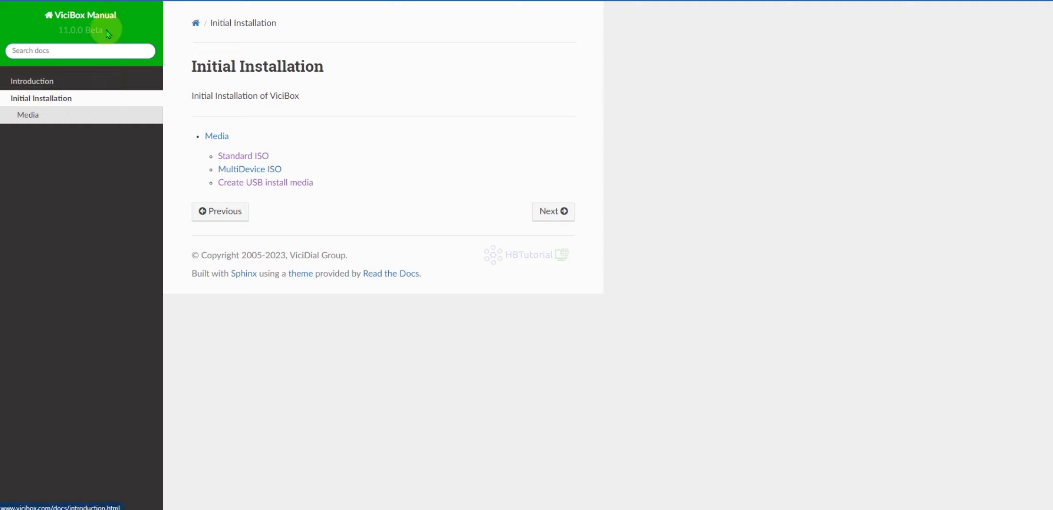
# - Bring the Oracle VM VirtualBox Manager window to the front
pyautogui.click(78, 16)
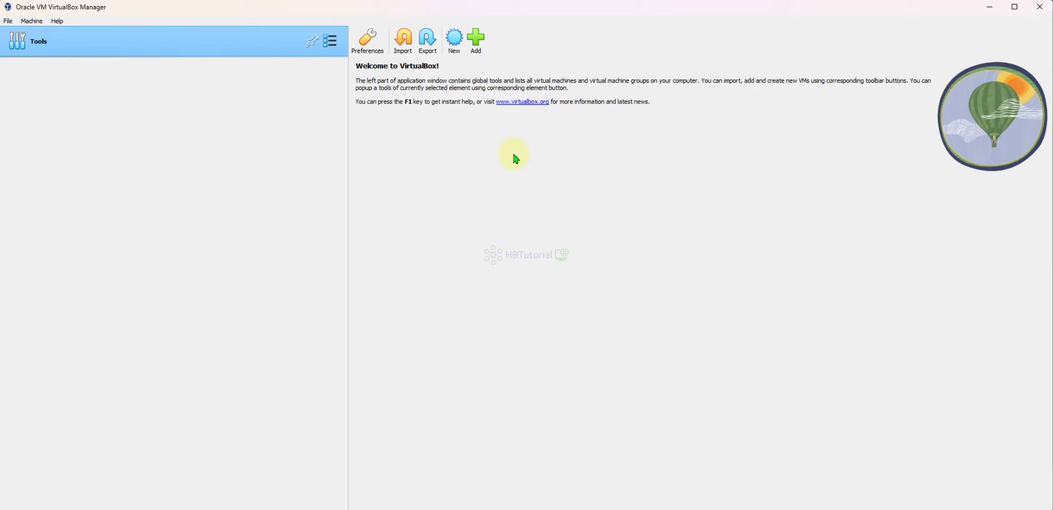
# - Start a new VM named ViciBox11beta using the ViciBox_V11beta 11.0.0.beta1 ISO image
pyautogui.click(456, 49)
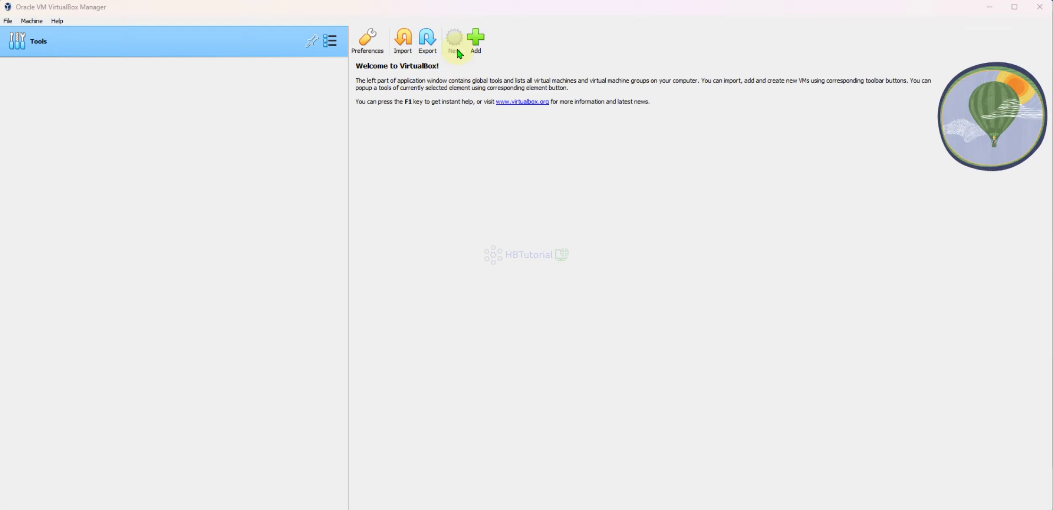
pyautogui.write('ViciBox11beta')
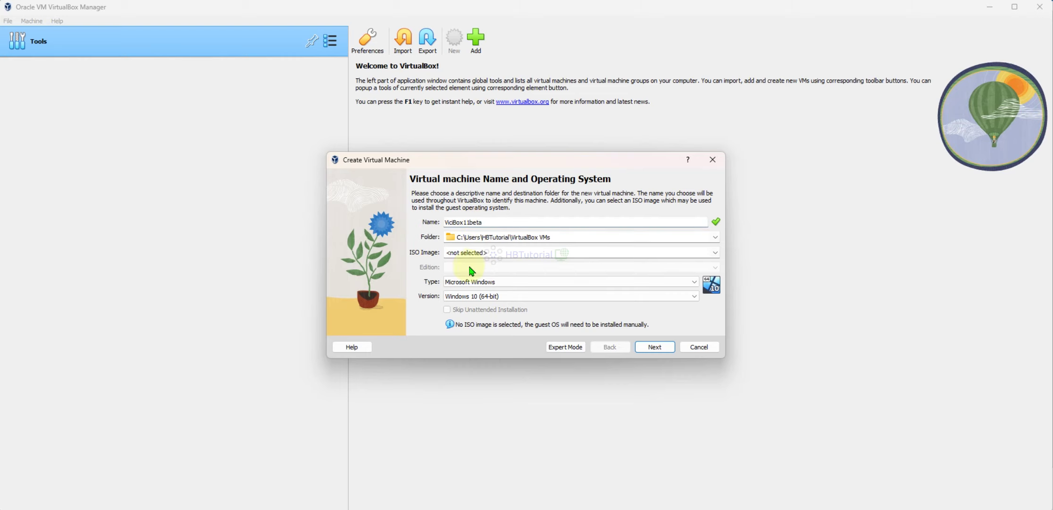
pyautogui.click(485, 253)
pyautogui.click(716, 253)
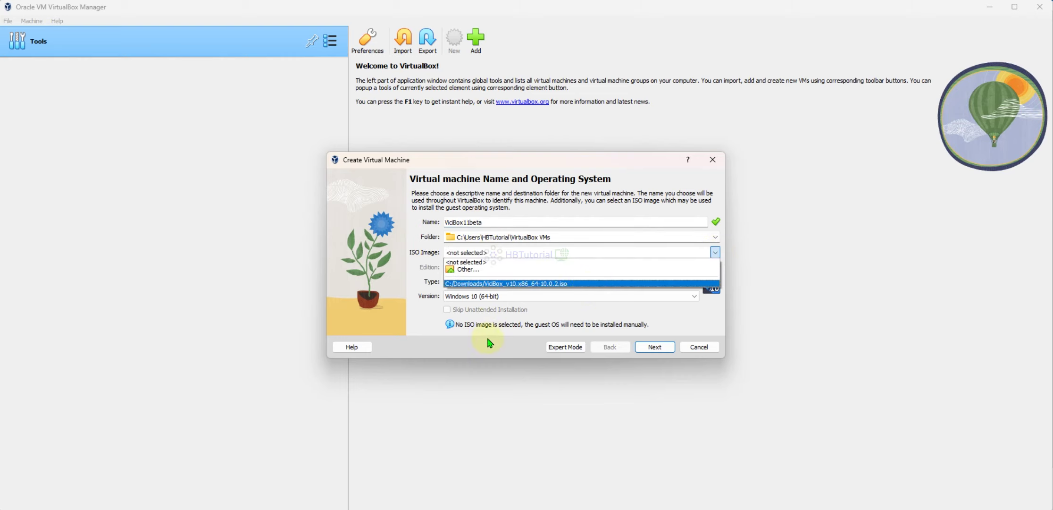
pyautogui.click(466, 269)
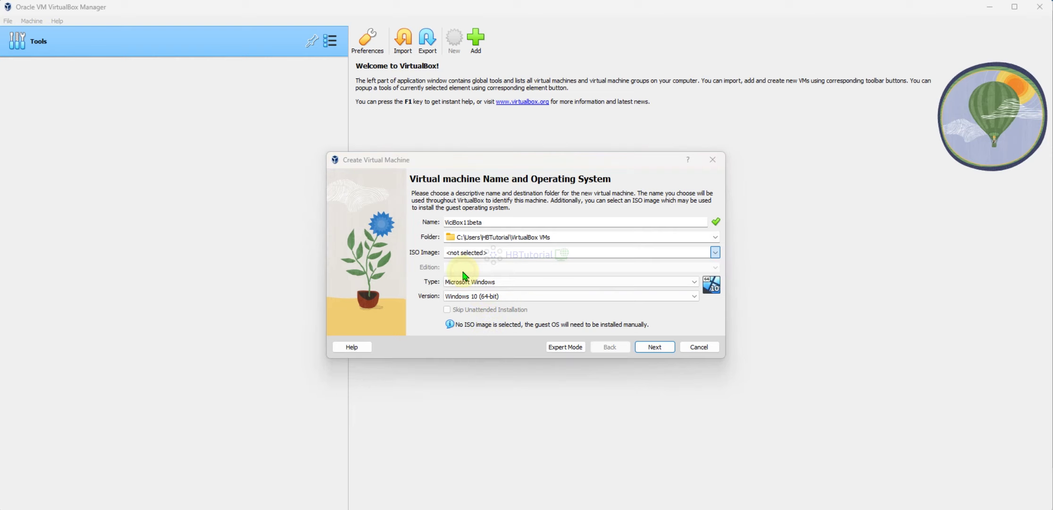
pyautogui.doubleClick(471, 330)
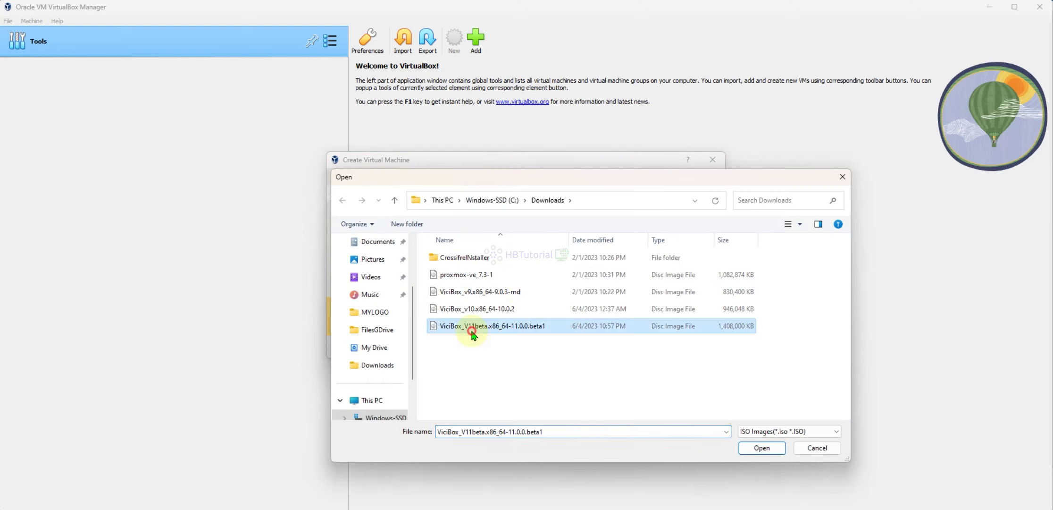
# - Set the VM's type to Linux and version to Other Linux (64-bit)
pyautogui.click(491, 282)
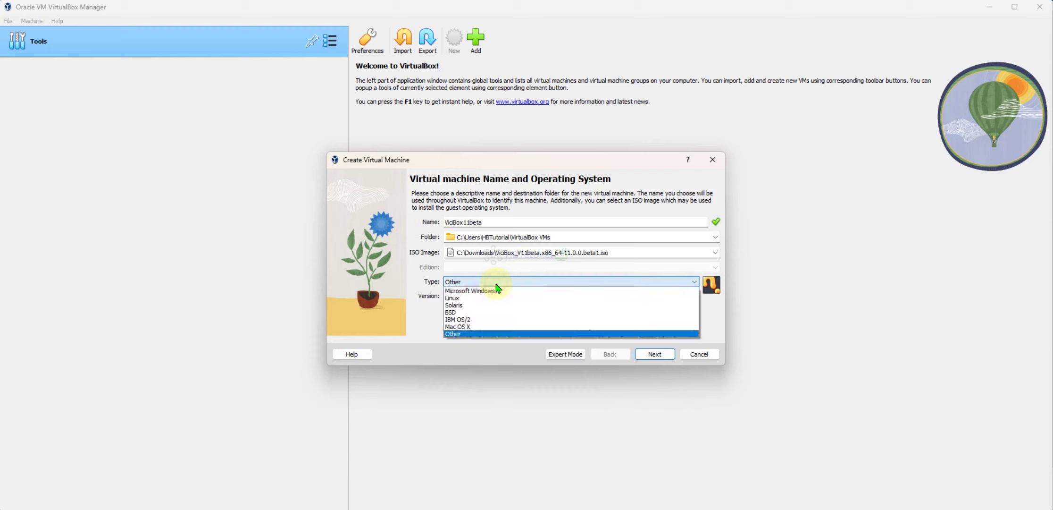
pyautogui.click(479, 297)
pyautogui.click(482, 295)
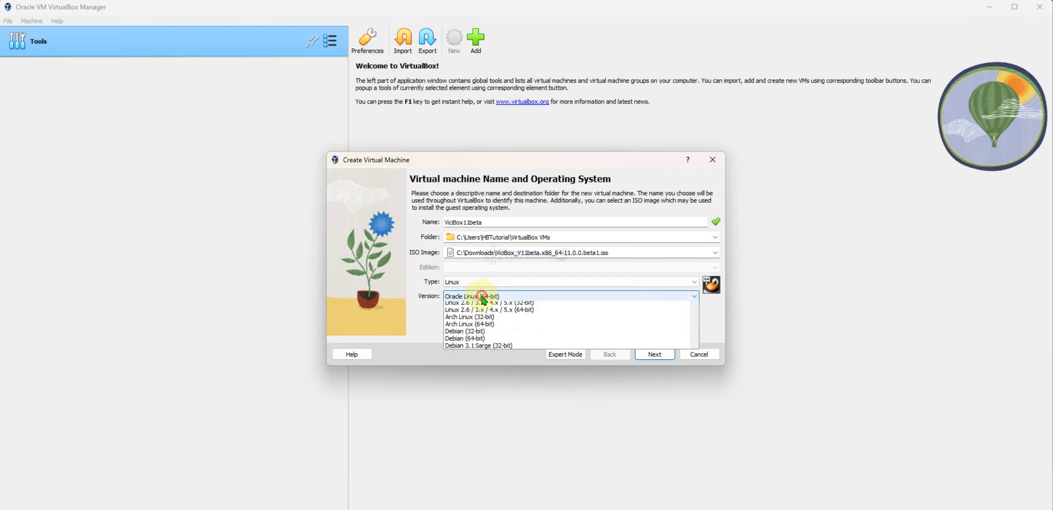
pyautogui.scroll(-6, 489, 331)
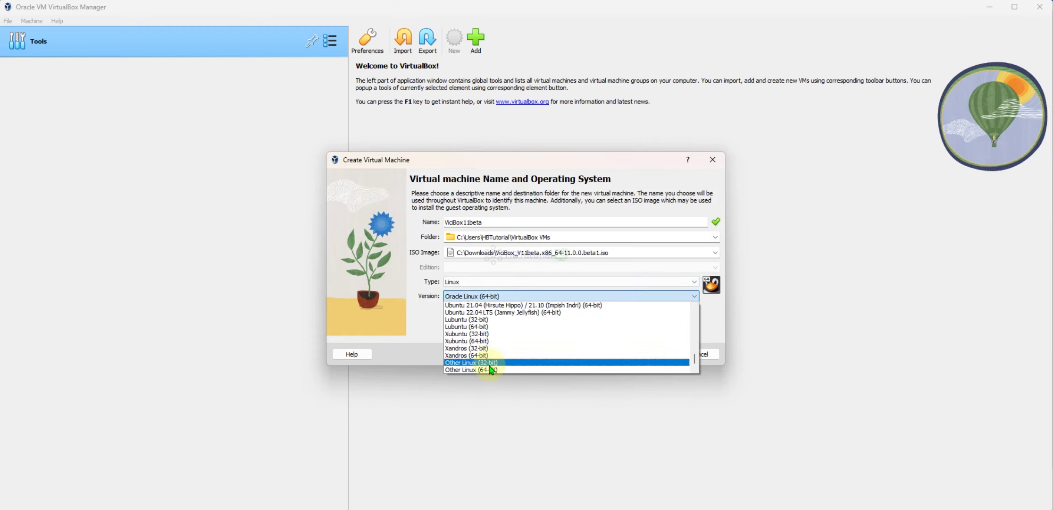
pyautogui.click(489, 370)
pyautogui.click(493, 296)
pyautogui.click(493, 296)
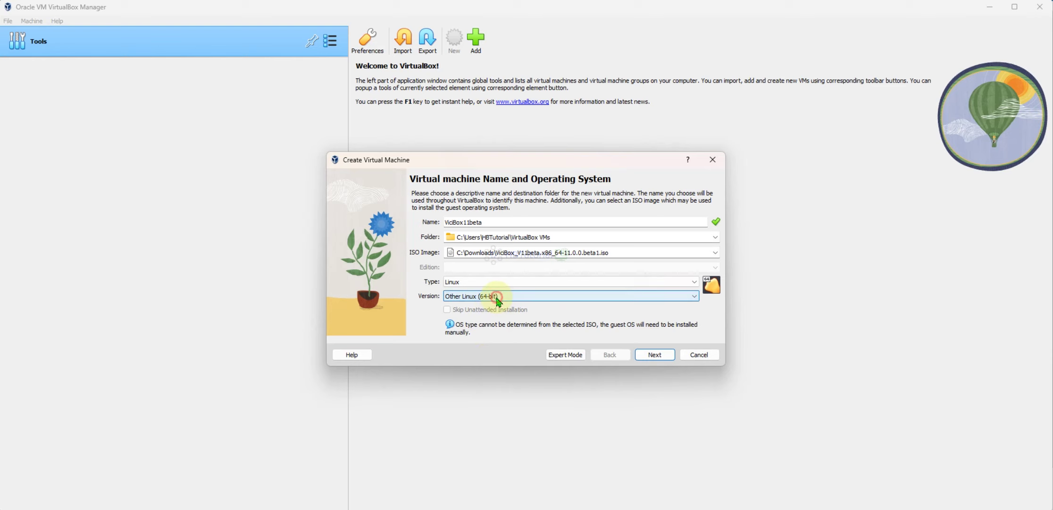
# - Give the VM 4096 MB base memory and 4 processors, ending on the Virtual Hard disk page
pyautogui.click(654, 357)
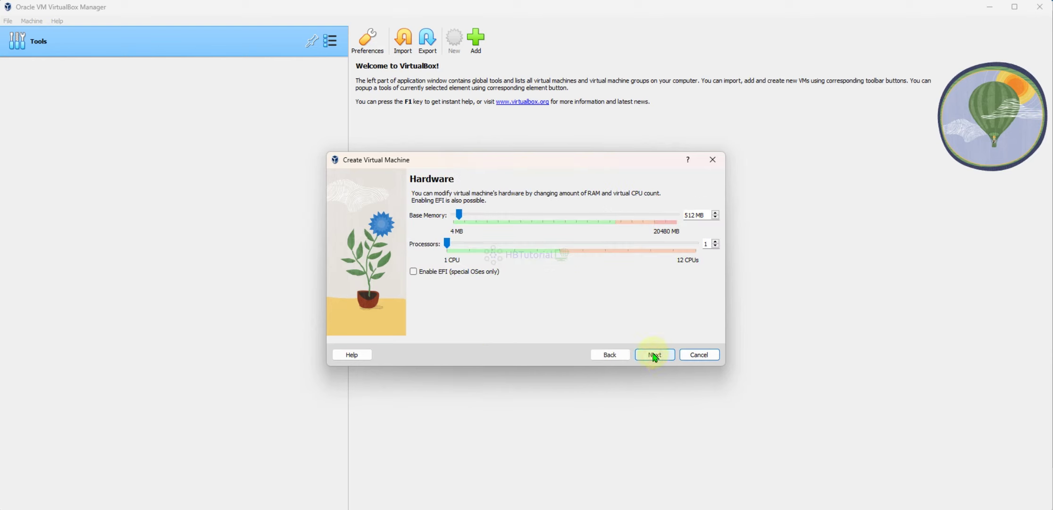
pyautogui.moveTo(459, 216); pyautogui.dragTo(498, 216)
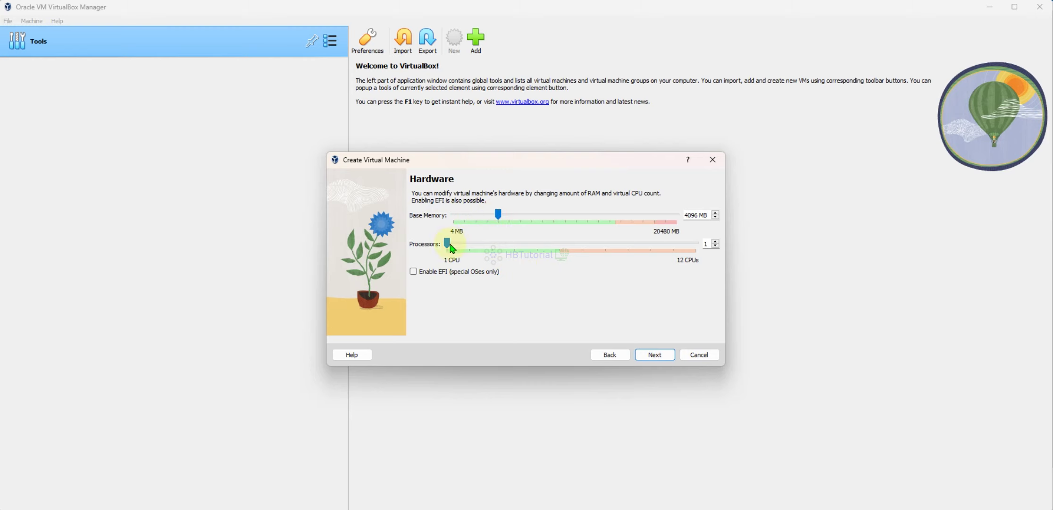
pyautogui.moveTo(451, 245); pyautogui.dragTo(536, 279)
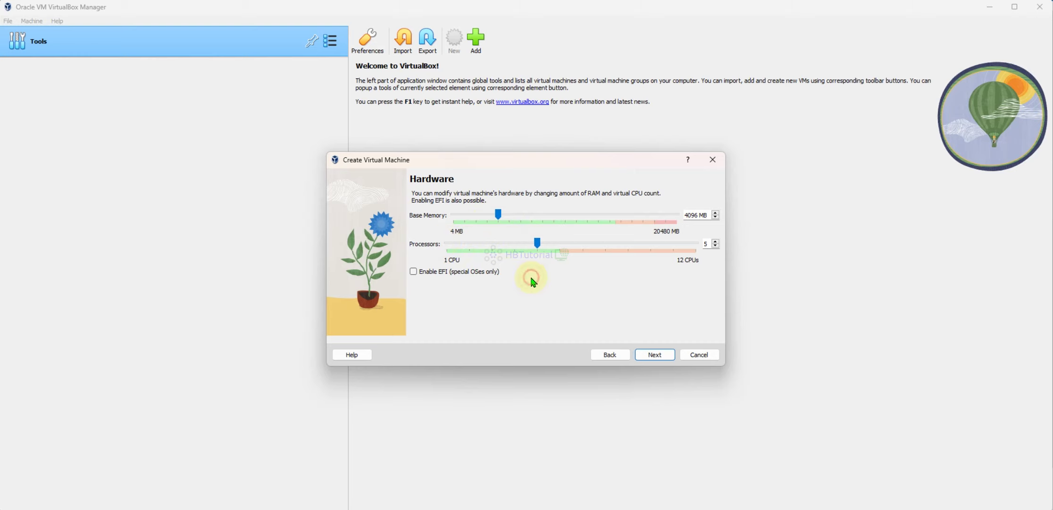
pyautogui.click(715, 246)
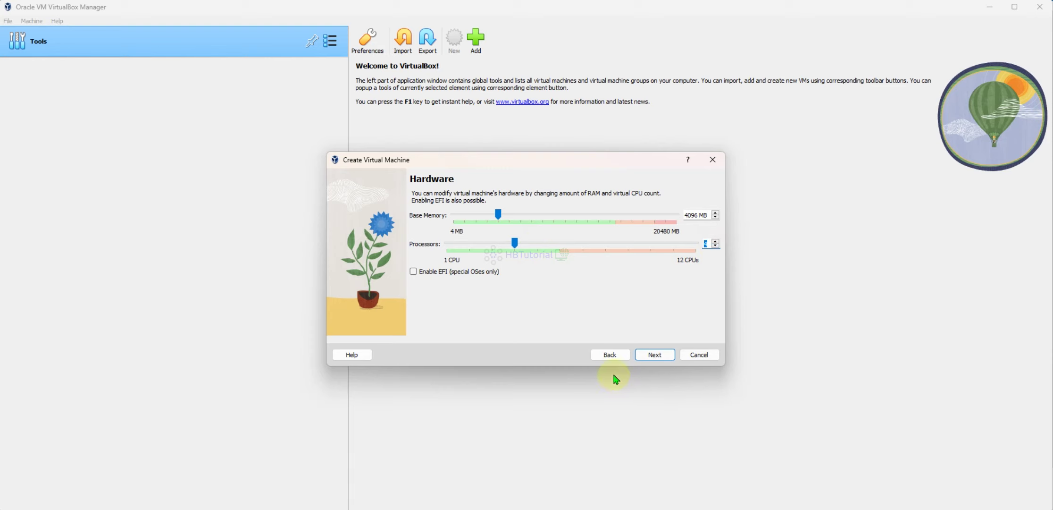
pyautogui.click(656, 355)
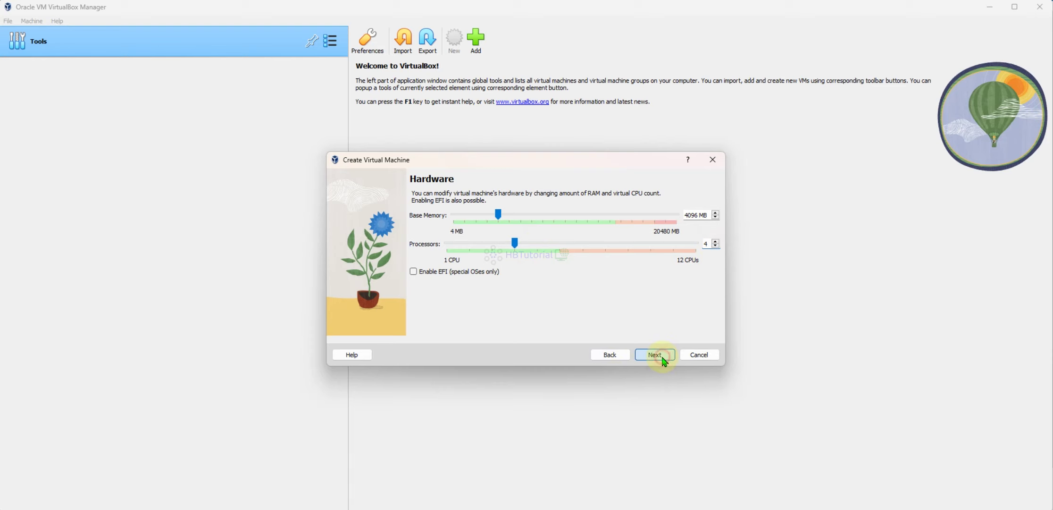
pyautogui.click(656, 355)
pyautogui.click(608, 355)
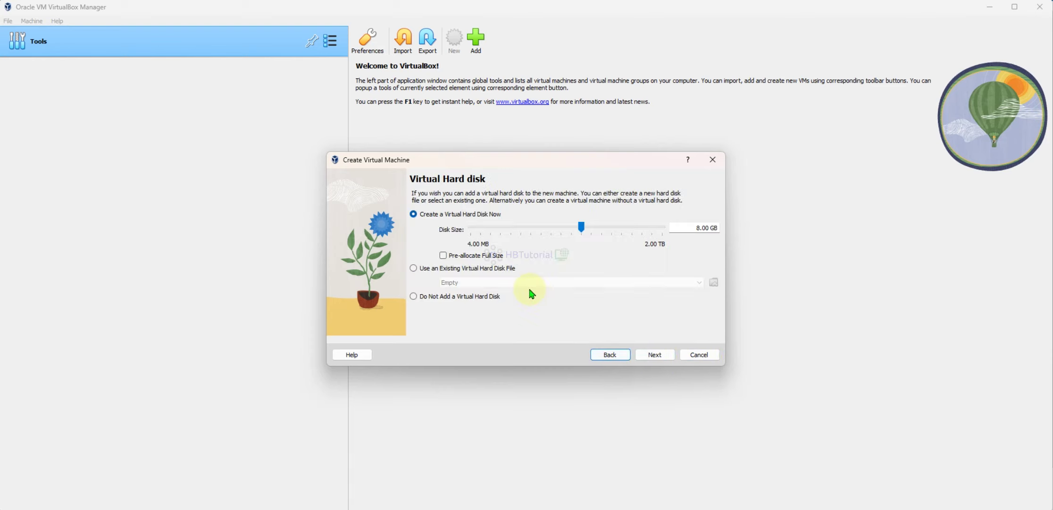
# - Size the virtual disk at 15.66 GB and finish creating the ViciBox11beta VM
pyautogui.moveTo(586, 236); pyautogui.dragTo(591, 233)
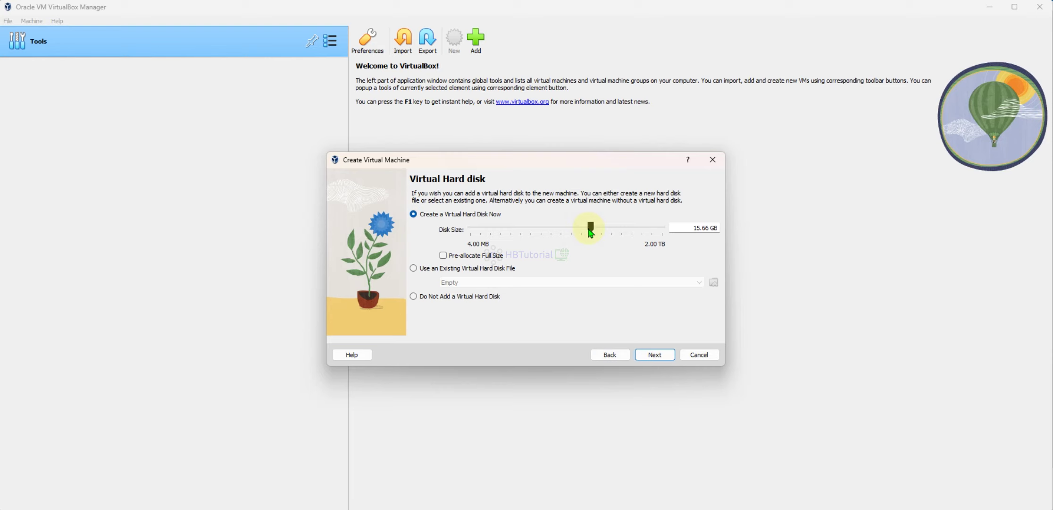
pyautogui.click(650, 360)
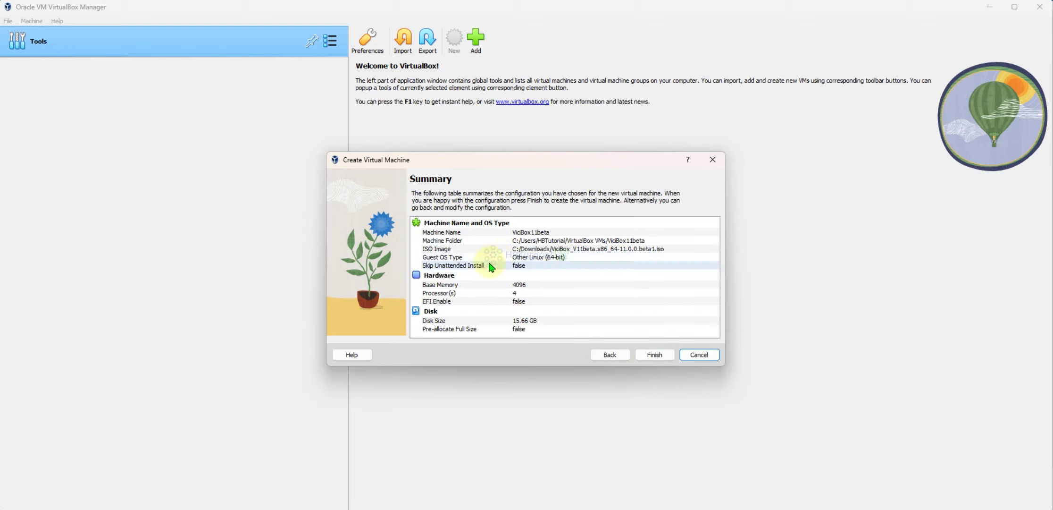
pyautogui.click(667, 359)
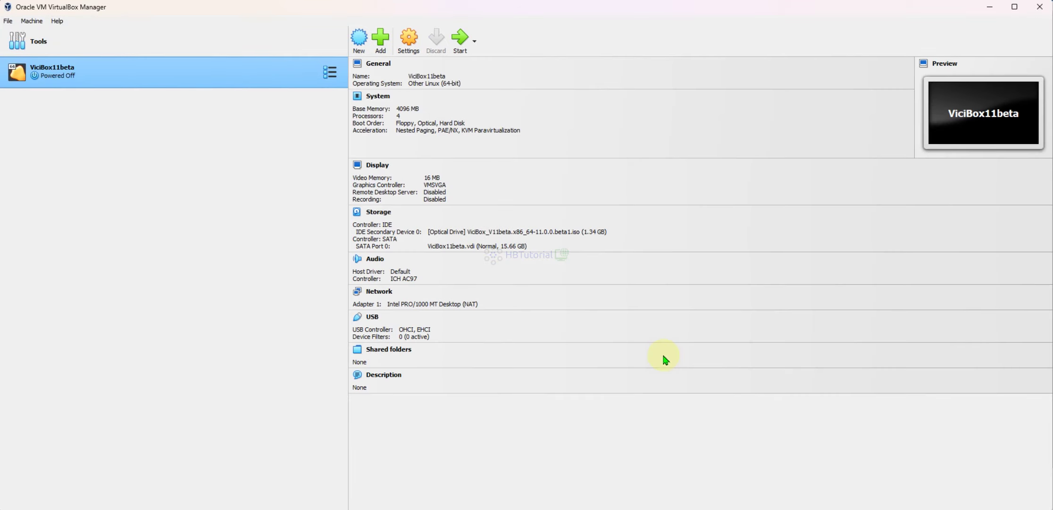
# - Bridge Adapter 1 to the Realtek 8822CE wireless card, keeping Intel PRO/1000 MT Desktop, and save
pyautogui.click(410, 49)
pyautogui.click(388, 240)
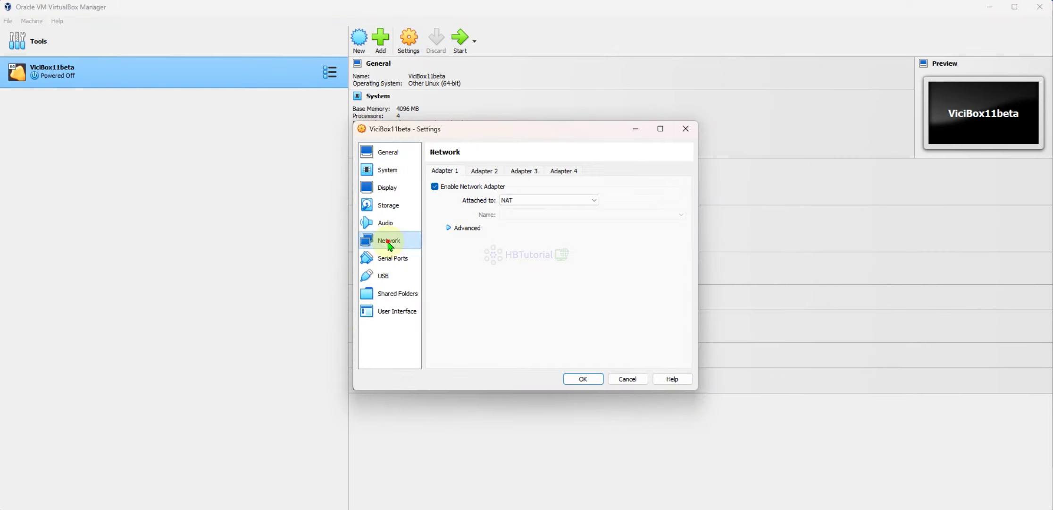
pyautogui.click(541, 201)
pyautogui.click(540, 201)
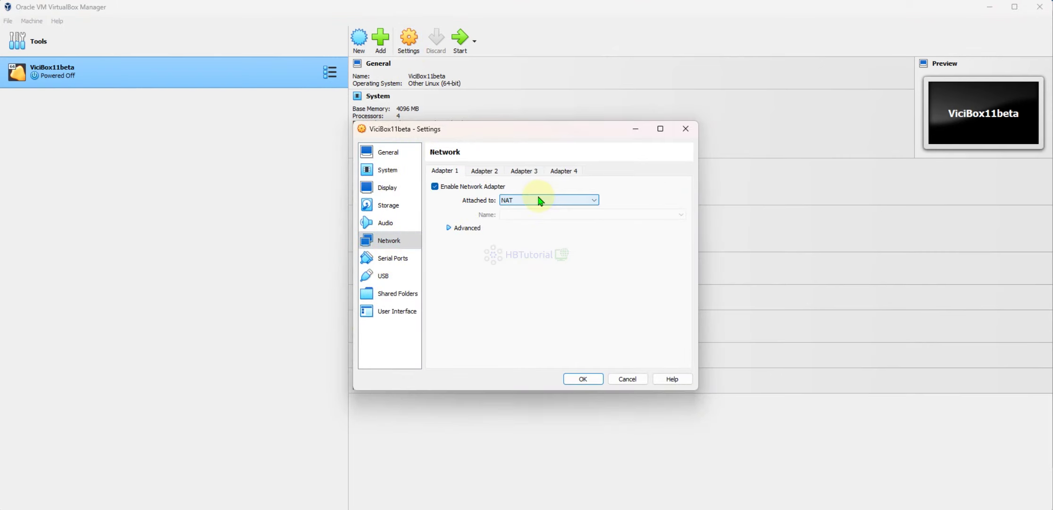
pyautogui.click(541, 201)
pyautogui.click(539, 217)
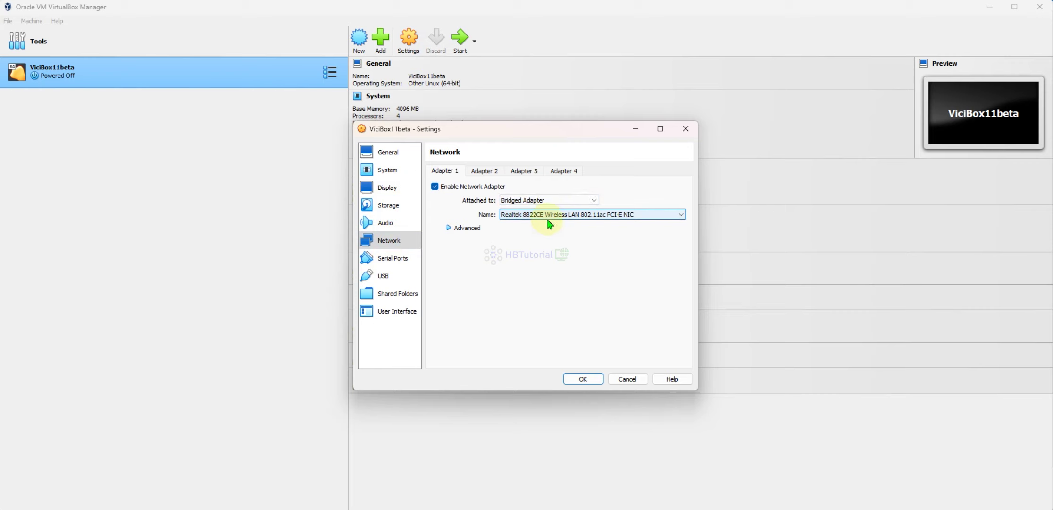
pyautogui.click(466, 228)
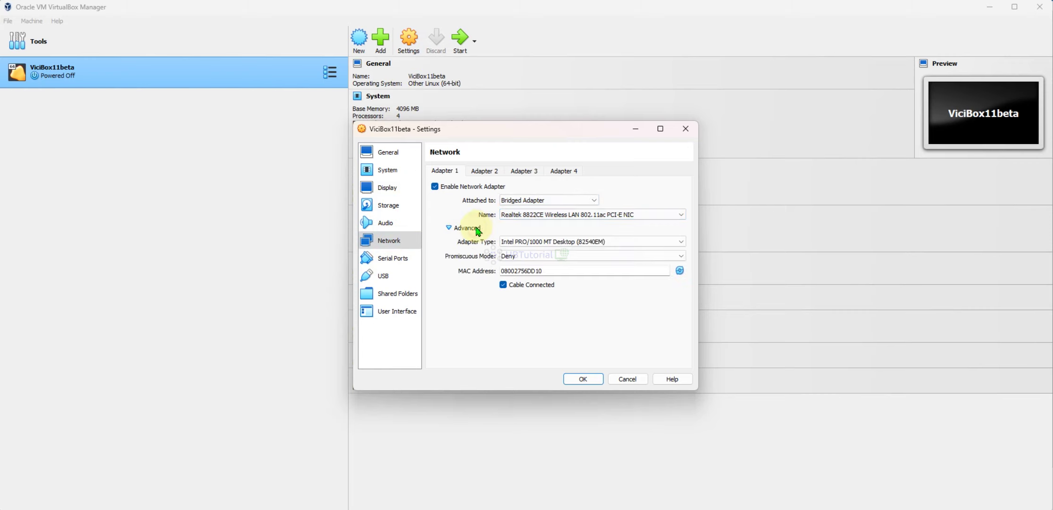
pyautogui.doubleClick(567, 271)
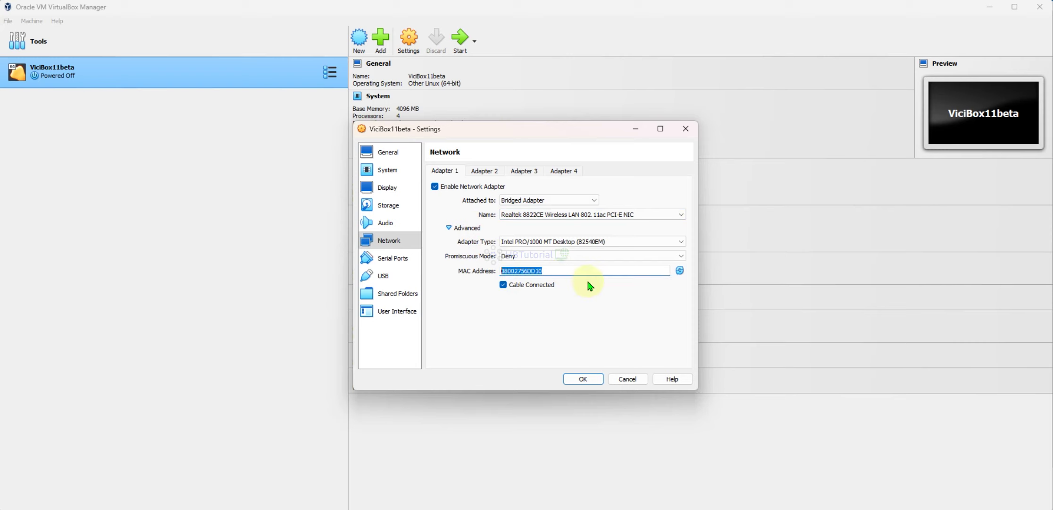
pyautogui.click(552, 241)
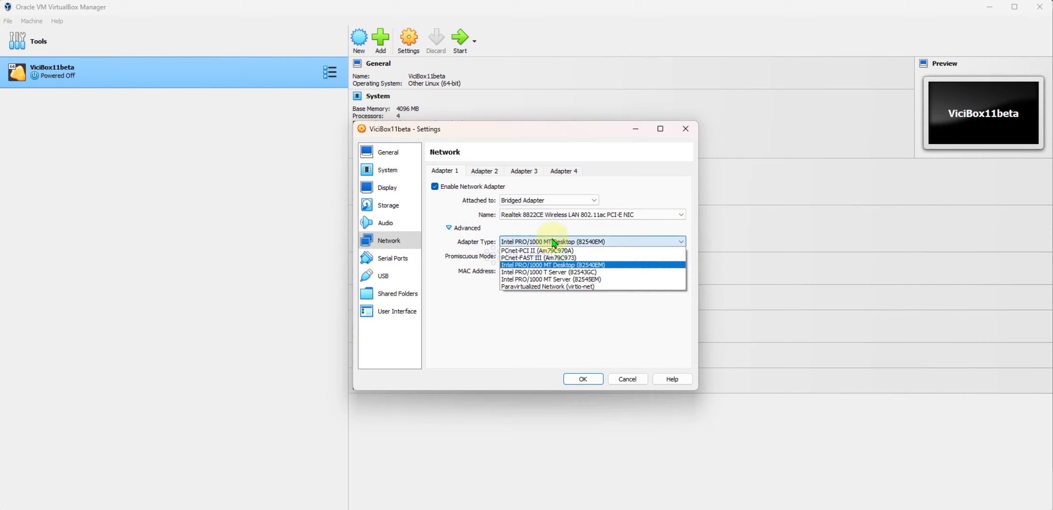
pyautogui.click(590, 332)
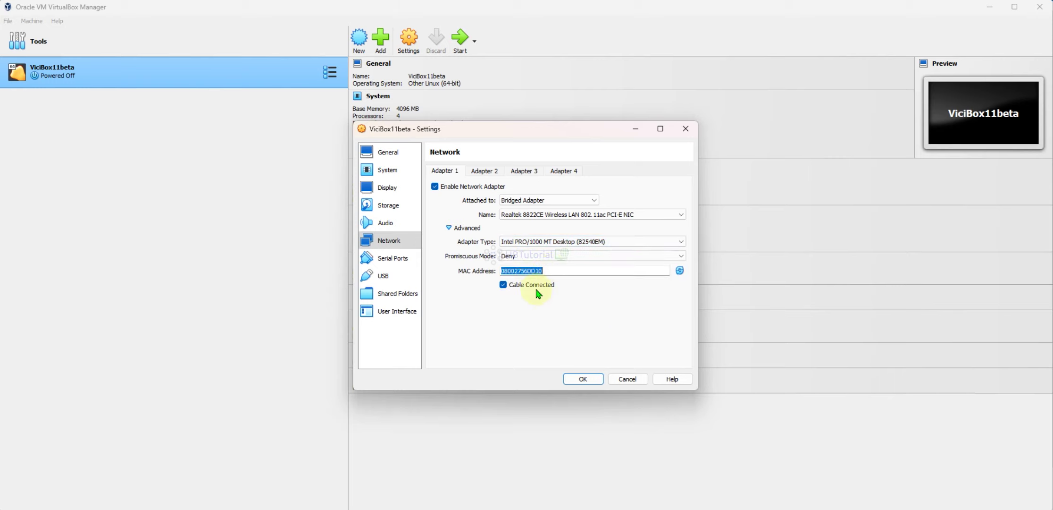
pyautogui.click(585, 380)
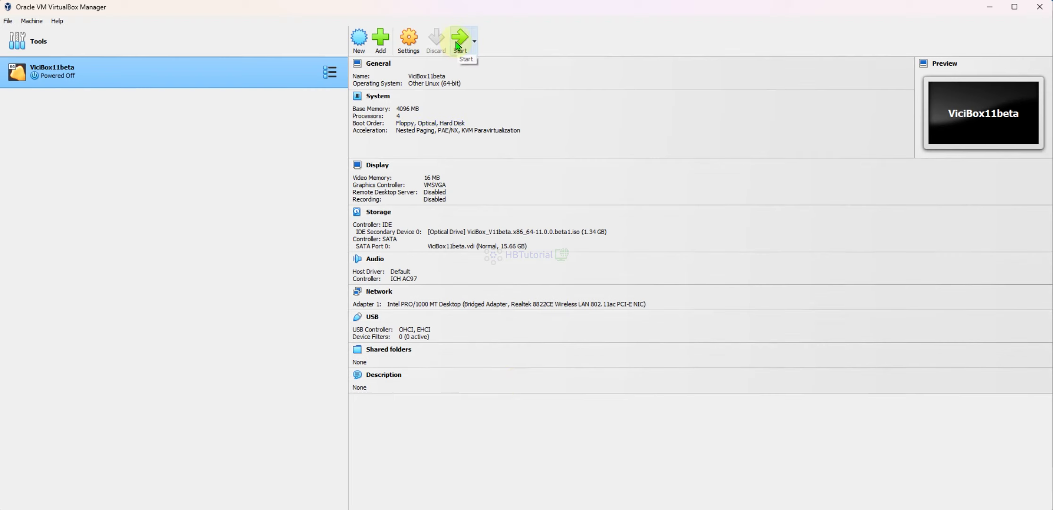
# - Start the ViciBox11beta VM and switch to its window
pyautogui.click(456, 45)
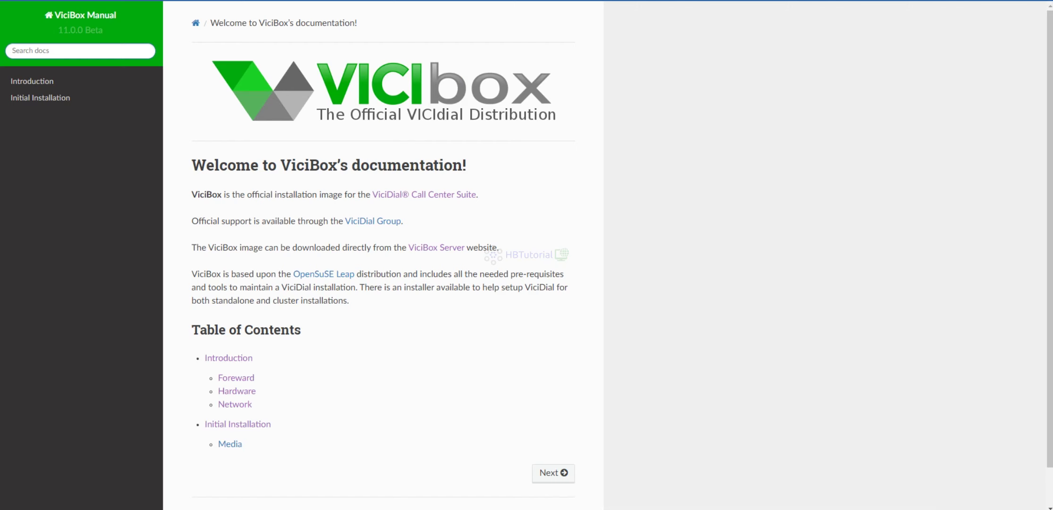
pyautogui.rightClick(626, 0)
pyautogui.press('Escape')
pyautogui.hotkey('alt', 'Tab')
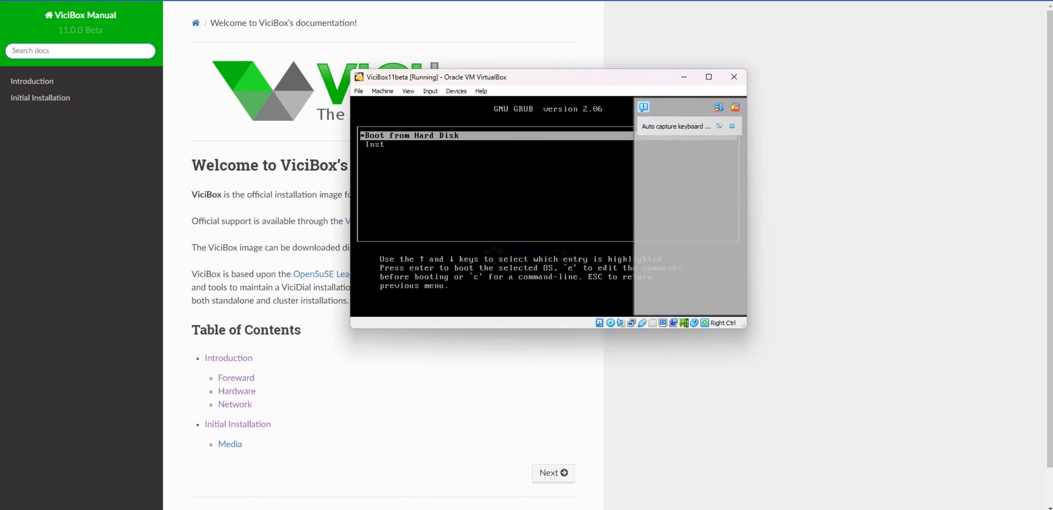
# - Select the Install ViciBox_V11beta entry in the GRUB boot menu
pyautogui.press('Down')
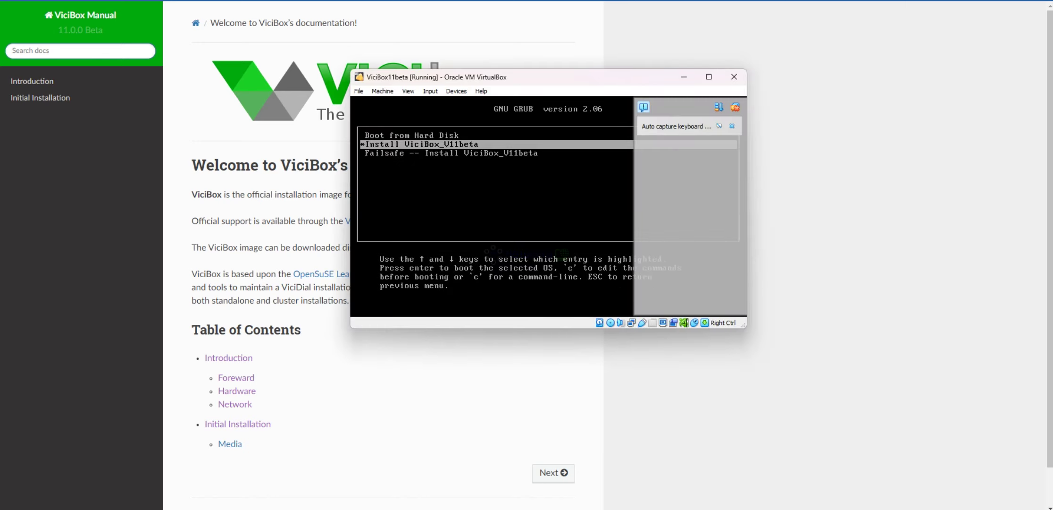
pyautogui.press('Up')
pyautogui.press('Down')
pyautogui.press('Up')
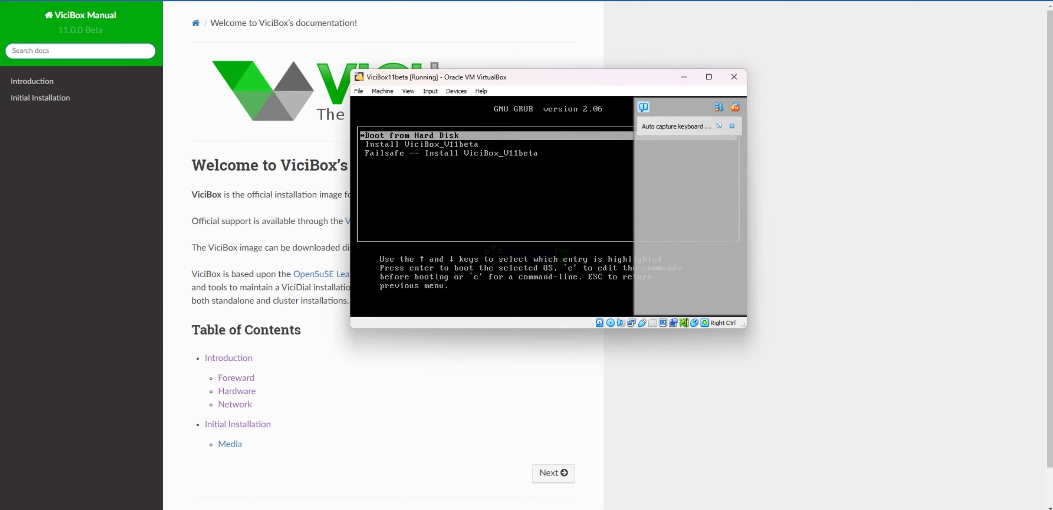
pyautogui.press('Down')
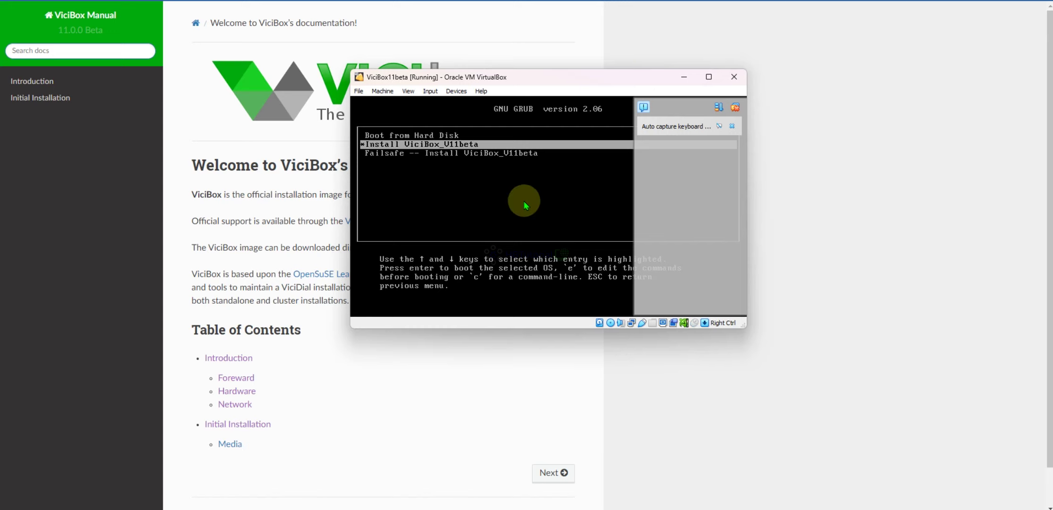
# - Enlarge the VM window to full screen, boot Install ViciBox_V11beta and accept erasing the disk
pyautogui.moveTo(350, 69); pyautogui.dragTo(4, 3)
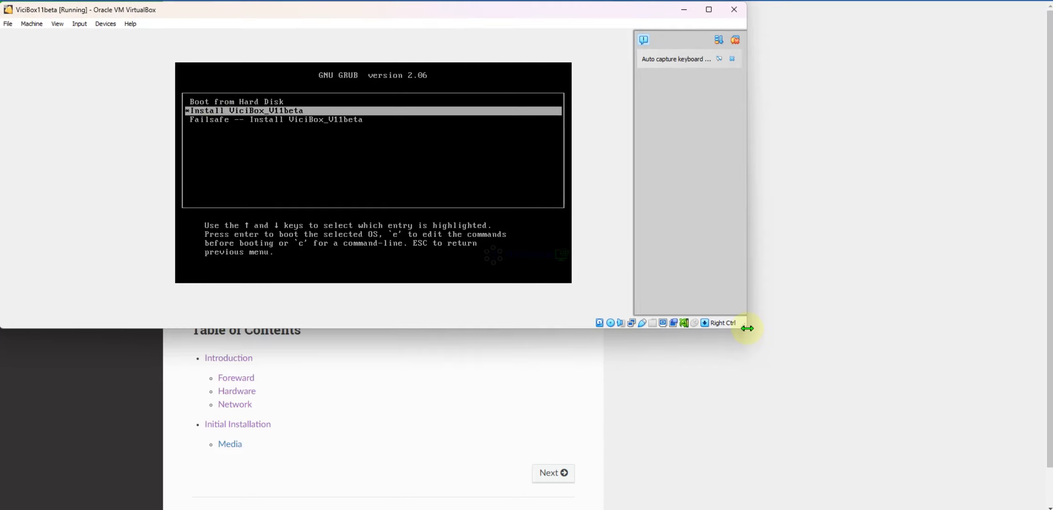
pyautogui.moveTo(743, 326)
pyautogui.mouseDown()
pyautogui.moveTo(1047, 480)
pyautogui.moveTo(1048, 506)
pyautogui.mouseUp()
pyautogui.click(522, 228)
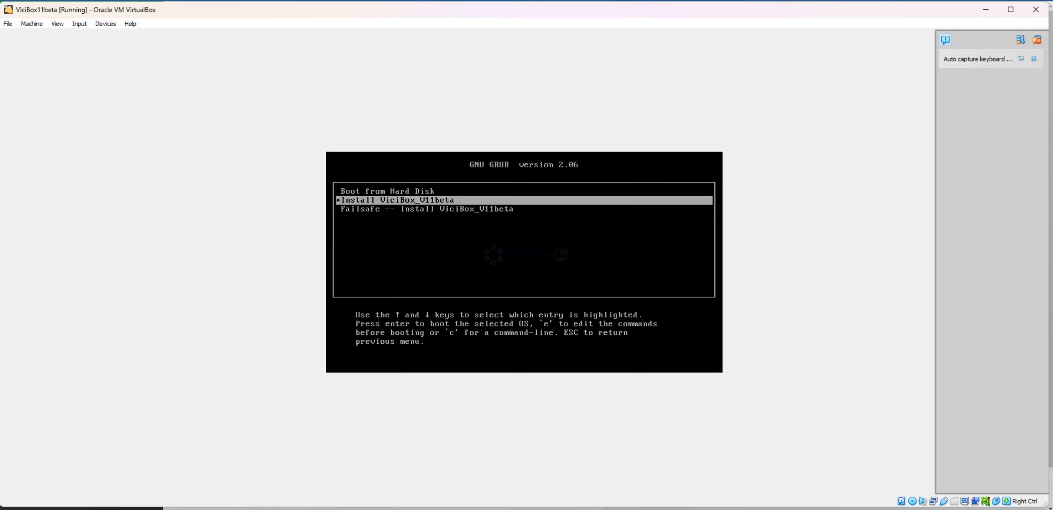
pyautogui.press('Return')
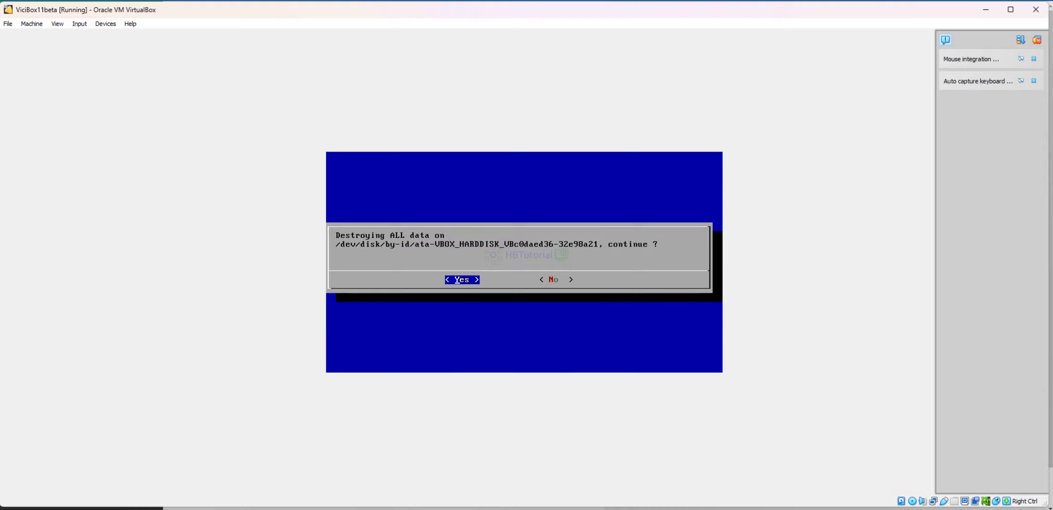
pyautogui.press('Return')
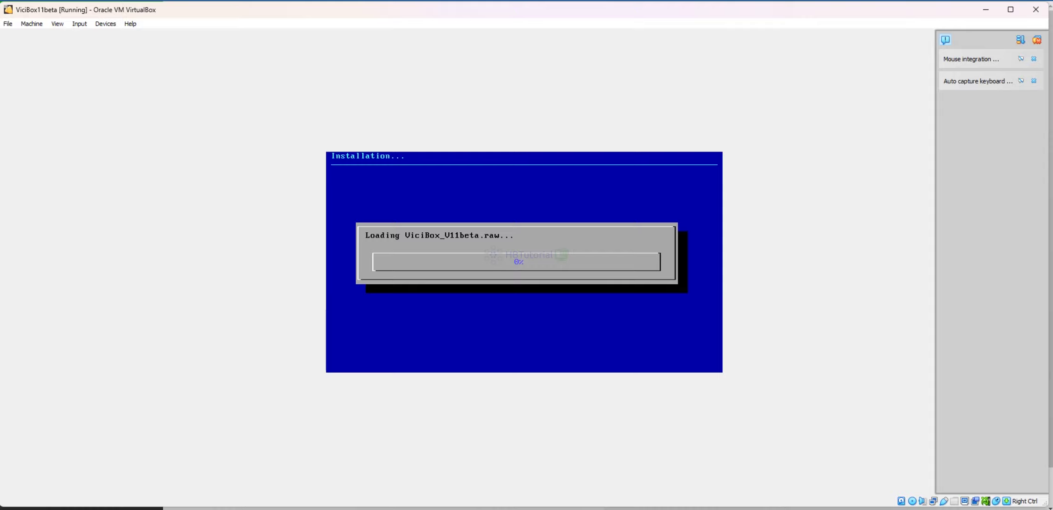
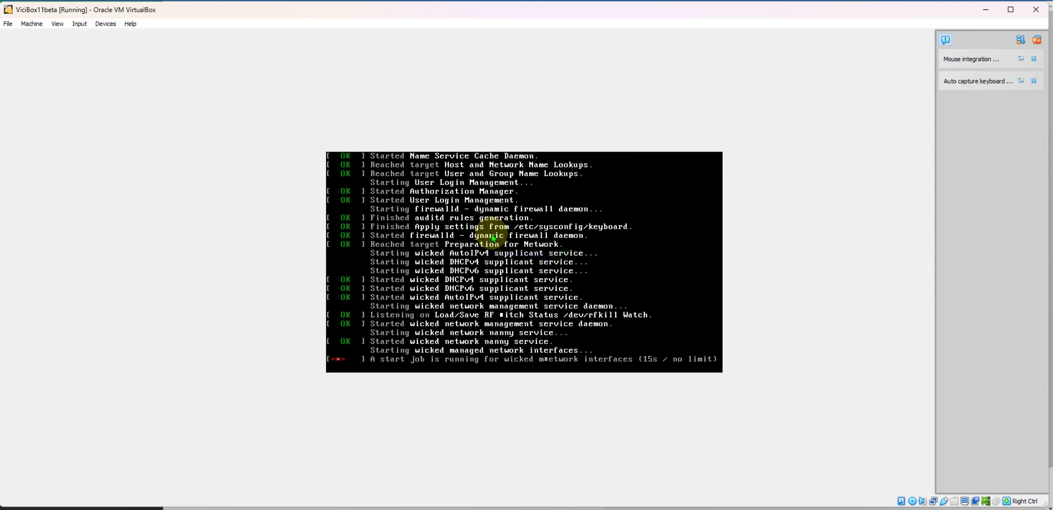
# - Capture input in the ViciBox VM window and wait for the vicibox11 login prompt
pyautogui.click(493, 238)
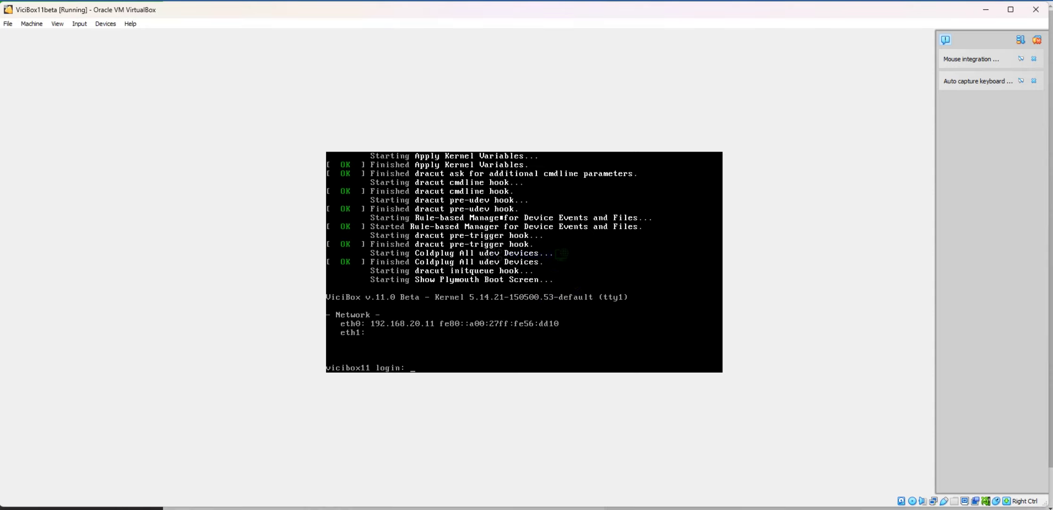
# - Log in to the vicibox11 console as root, retrying after the first login is rejected
pyautogui.write('root')
pyautogui.press('Return')
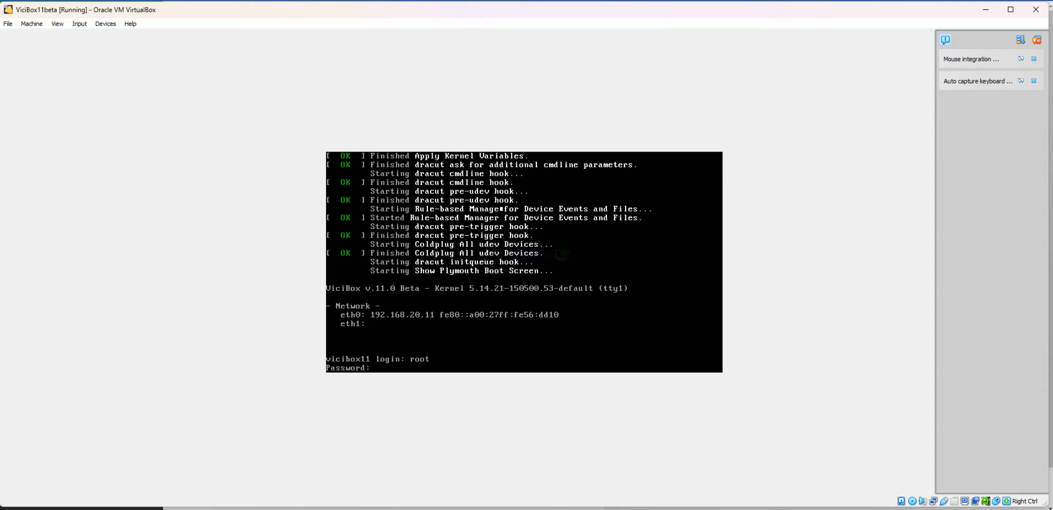
pyautogui.press('Return')
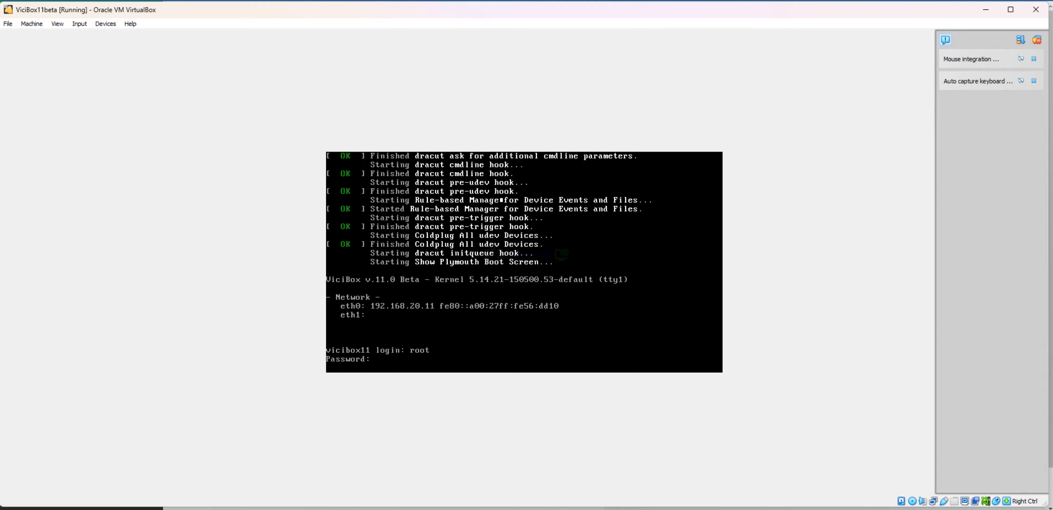
pyautogui.write('root')
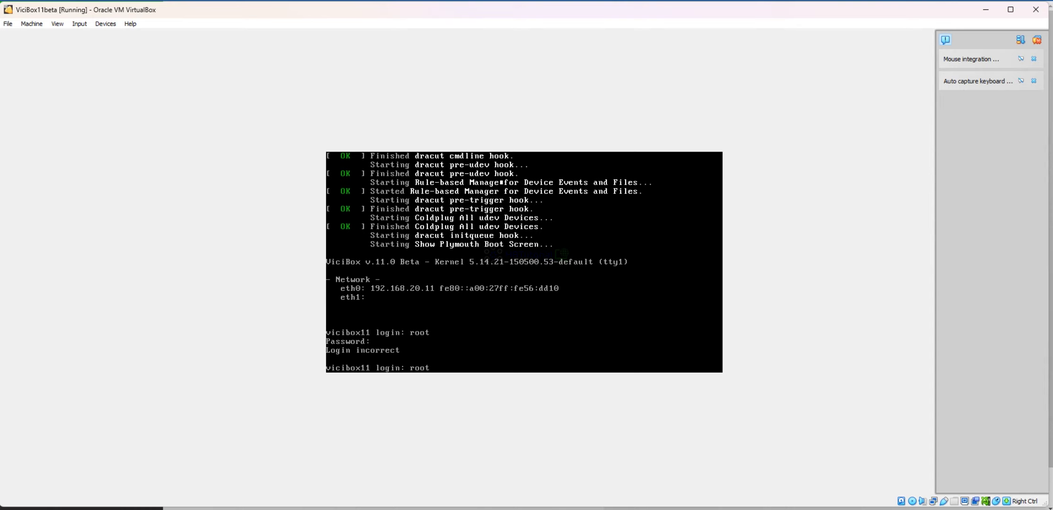
pyautogui.press('Return')
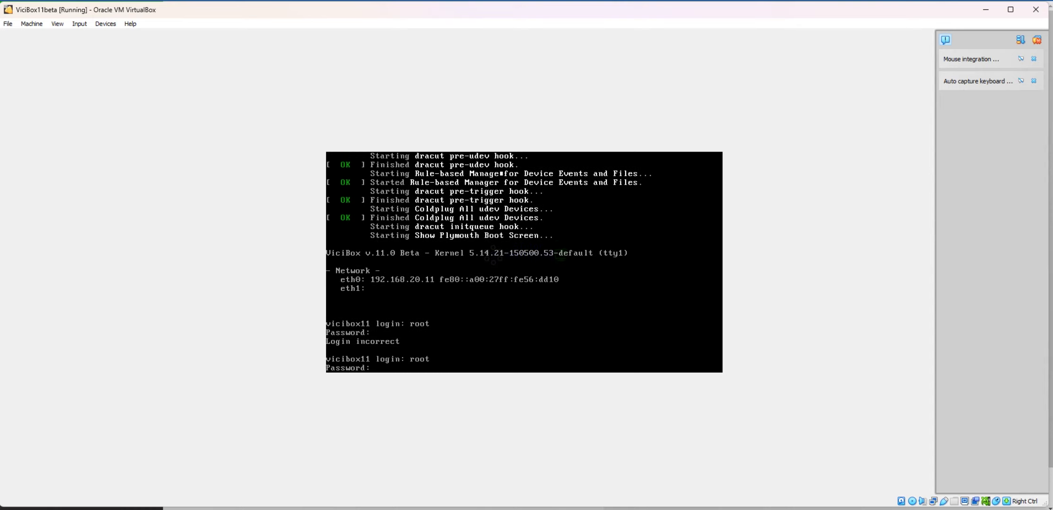
pyautogui.press('Return')
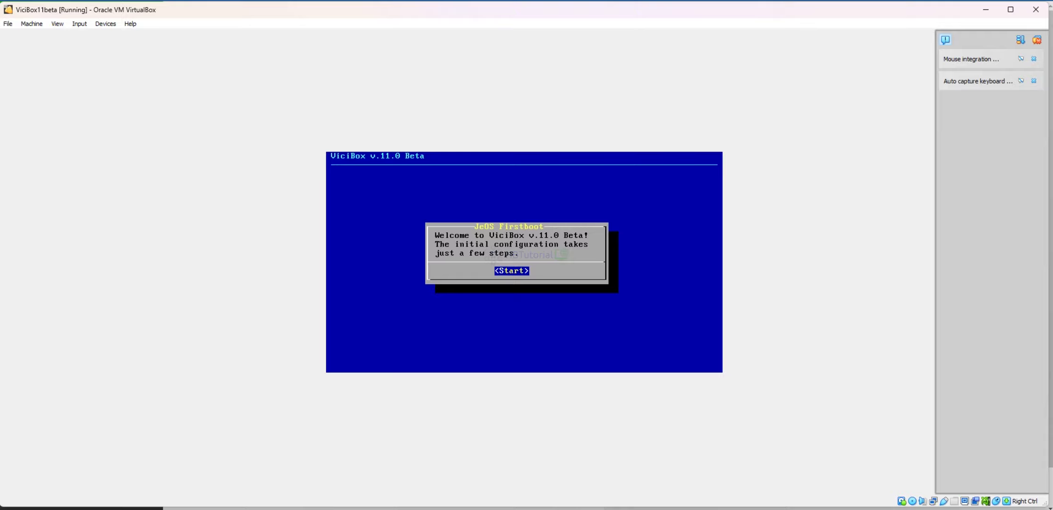
# - Start firstboot, keep locale en_US and keyboard us, and accept the license notice
pyautogui.press('Return')
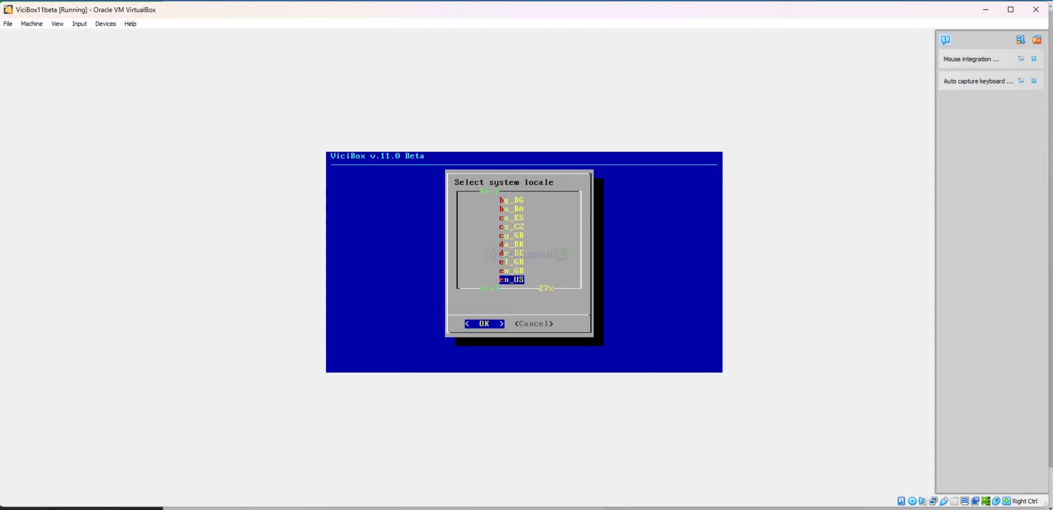
pyautogui.press('Return')
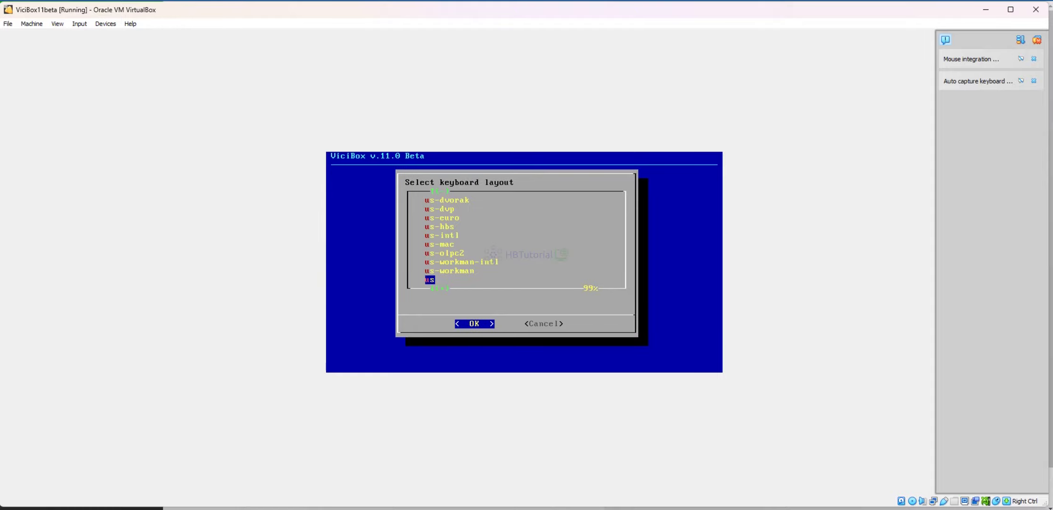
pyautogui.press('Return')
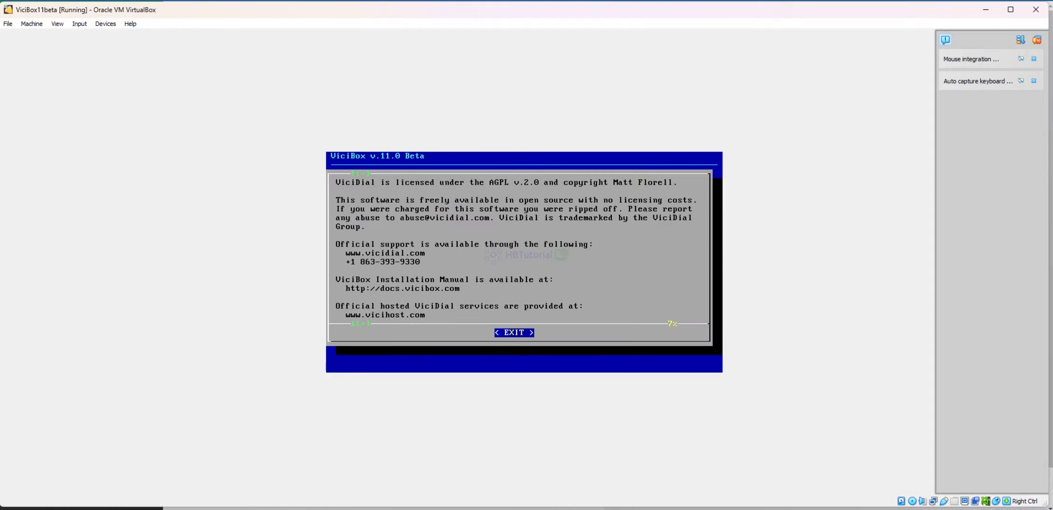
pyautogui.press('Return')
pyautogui.press('Return')
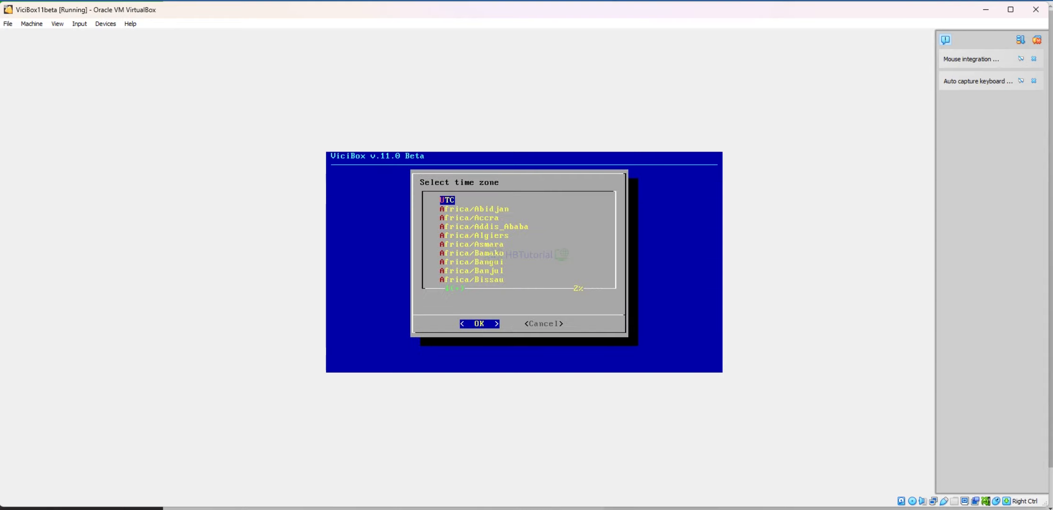
# - Browse the time zone list into Asia, then back out of the cancel prompt without quitting firstboot
pyautogui.press('Down')
pyautogui.press('Down')
pyautogui.press('Down')
pyautogui.press('Down')
pyautogui.press('Down')
pyautogui.press('Down')
pyautogui.press('Down')
pyautogui.press('Down')
pyautogui.press('Down')
pyautogui.press('Down')
pyautogui.press('Down')
pyautogui.press('Down')
pyautogui.press('Down')
pyautogui.press('Down')
pyautogui.press('Down')
pyautogui.press('Down')
pyautogui.press('Down')
pyautogui.press('Down')
pyautogui.press('Down')
pyautogui.press('Down')
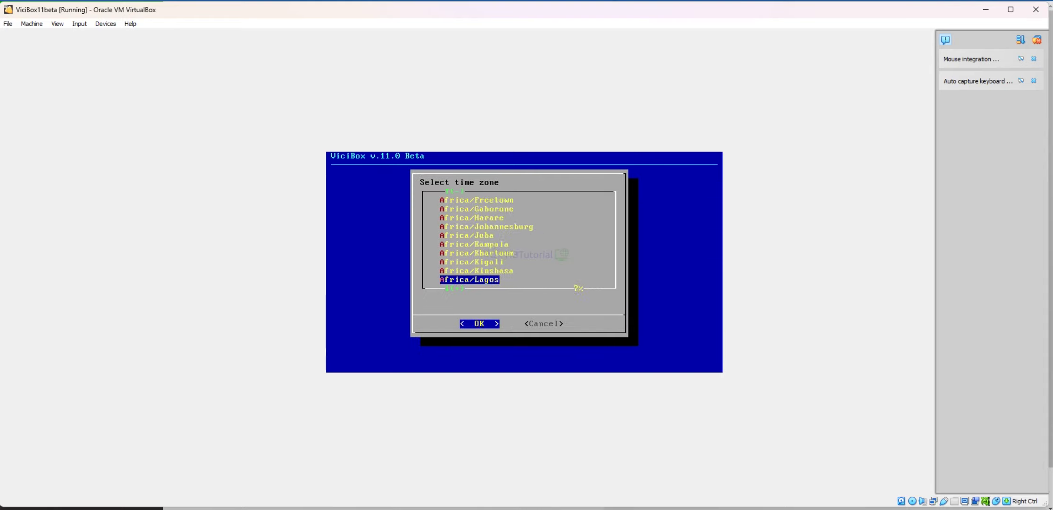
pyautogui.press('Down')
pyautogui.press('Down')
pyautogui.press('Down')
pyautogui.press('Down')
pyautogui.press('Down')
pyautogui.press('Down')
pyautogui.press('Down')
pyautogui.press('Down')
pyautogui.press('Down')
pyautogui.press('Down')
pyautogui.press('Down')
pyautogui.press('Down')
pyautogui.press('Down')
pyautogui.press('Down')
pyautogui.press('Down')
pyautogui.press('Down')
pyautogui.press('Down')
pyautogui.press('Down')
pyautogui.press('Down')
pyautogui.press('Down')
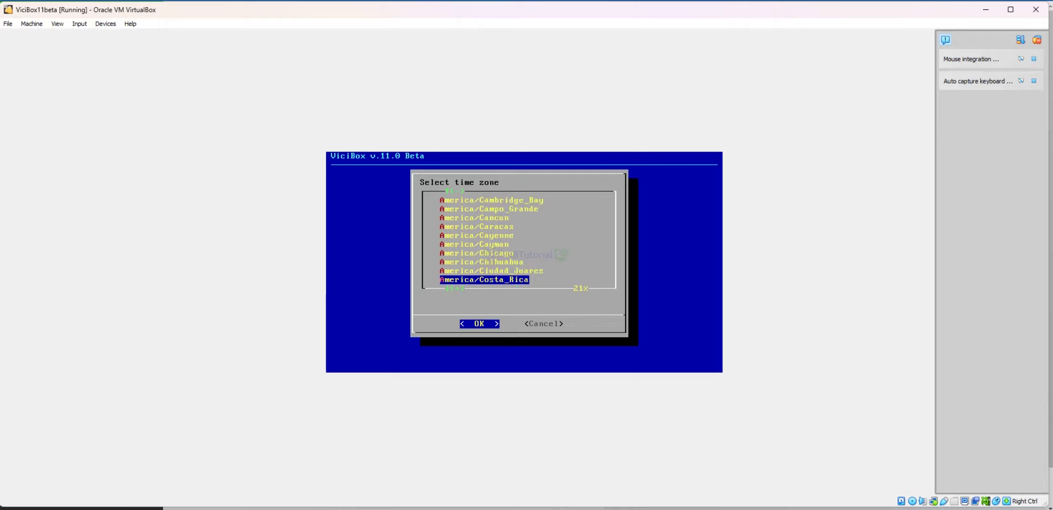
pyautogui.press('Down')
pyautogui.press('Down')
pyautogui.press('Down')
pyautogui.press('Down')
pyautogui.press('Down')
pyautogui.press('Down')
pyautogui.press('Down')
pyautogui.press('Down')
pyautogui.press('Down')
pyautogui.press('Down')
pyautogui.press('Down')
pyautogui.press('Down')
pyautogui.press('Down')
pyautogui.press('Down')
pyautogui.press('Down')
pyautogui.press('Down')
pyautogui.press('Down')
pyautogui.press('Down')
pyautogui.press('Down')
pyautogui.press('Down')
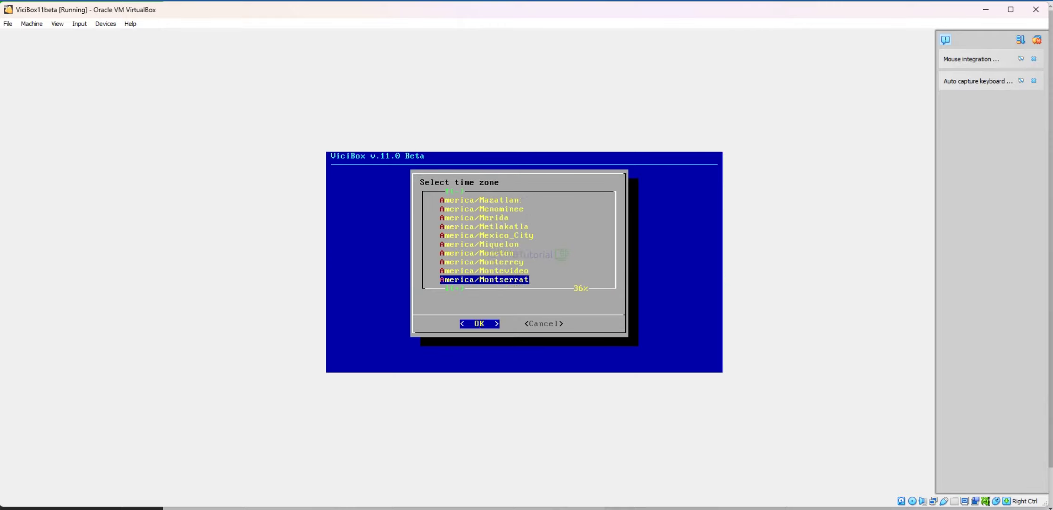
pyautogui.press('Down')
pyautogui.press('Down')
pyautogui.press('Down')
pyautogui.press('Down')
pyautogui.press('Down')
pyautogui.press('Down')
pyautogui.press('Down')
pyautogui.press('Down')
pyautogui.press('Down')
pyautogui.press('Down')
pyautogui.press('Down')
pyautogui.press('Down')
pyautogui.press('Down')
pyautogui.press('Down')
pyautogui.press('Down')
pyautogui.press('Down')
pyautogui.press('Down')
pyautogui.press('Down')
pyautogui.press('Down')
pyautogui.press('Down')
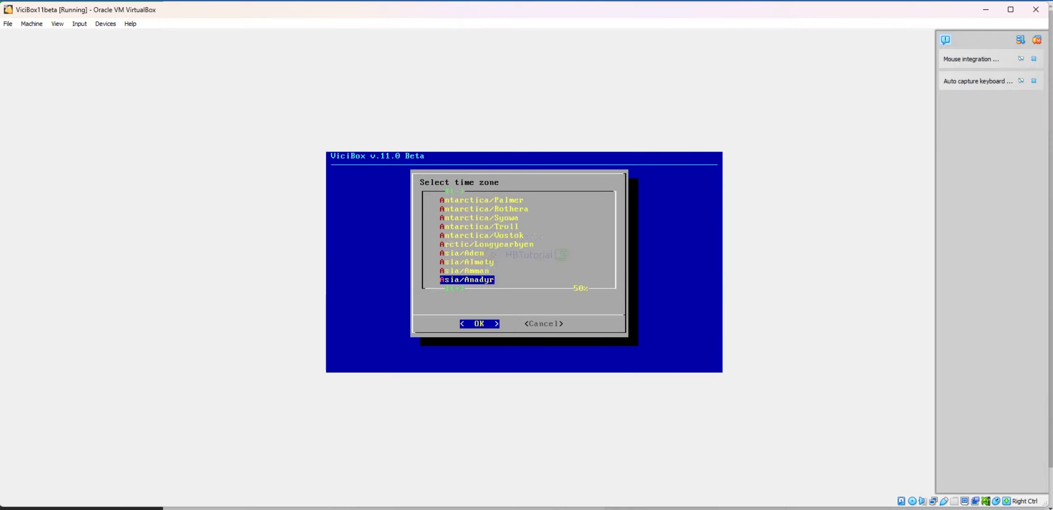
pyautogui.press('Down')
pyautogui.press('Down')
pyautogui.press('Down')
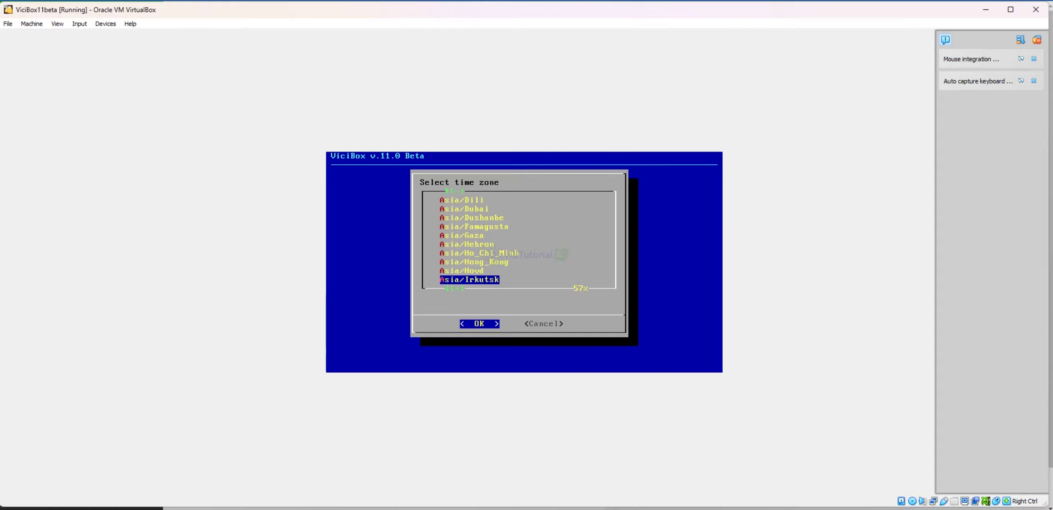
pyautogui.press('Down')
pyautogui.press('Down')
pyautogui.press('Down')
pyautogui.press('Down')
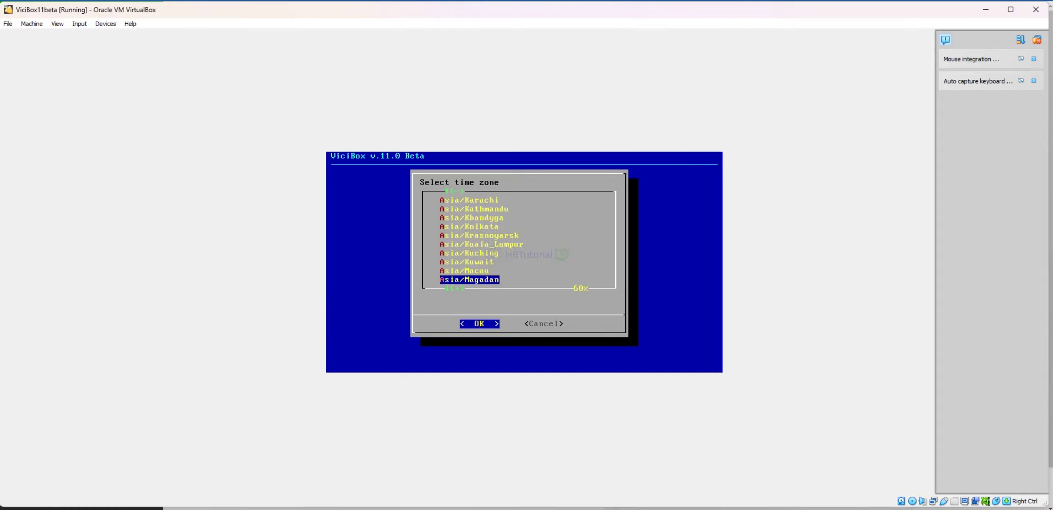
pyautogui.press('Up')
pyautogui.press('Up')
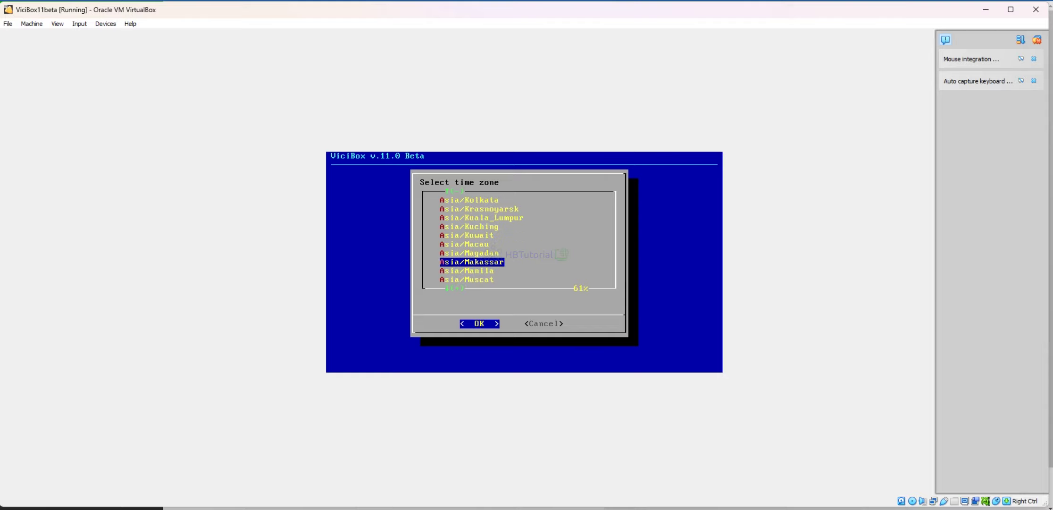
pyautogui.press('Tab')
pyautogui.press('Tab')
pyautogui.press('Tab')
pyautogui.press('Tab')
pyautogui.press('Tab')
pyautogui.press('Tab')
pyautogui.press('Tab')
pyautogui.press('Return')
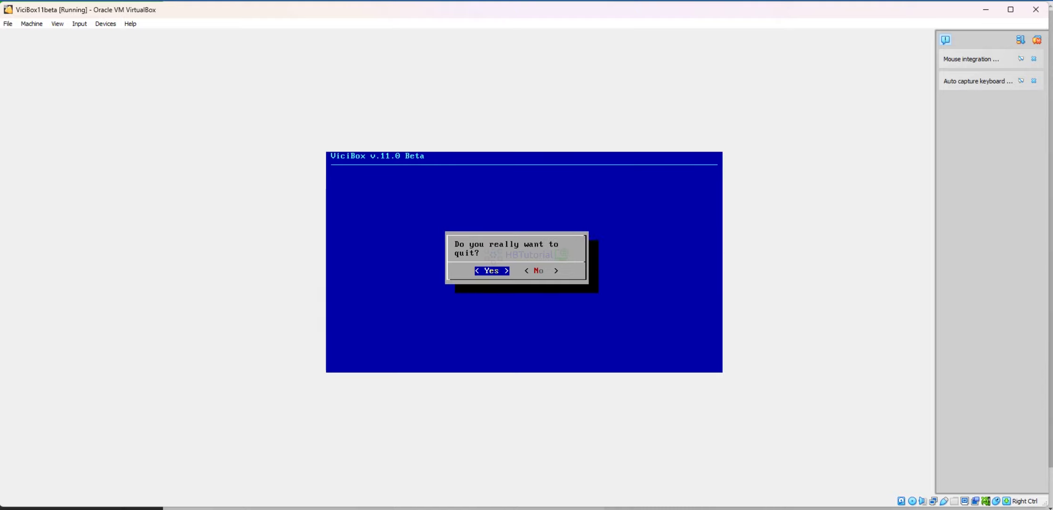
pyautogui.press('Tab')
pyautogui.press('Return')
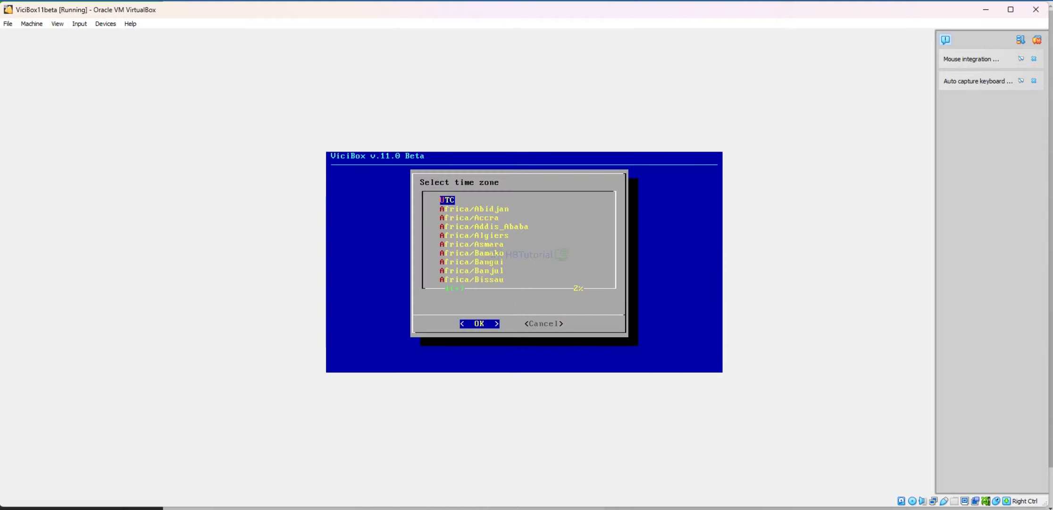
# - Select America/New_York in the time zone list and confirm it with OK
pyautogui.press('Down')
pyautogui.press('Down')
pyautogui.press('Down')
pyautogui.press('Down')
pyautogui.press('Down')
pyautogui.press('Down')
pyautogui.press('Down')
pyautogui.press('Down')
pyautogui.press('Down')
pyautogui.press('Down')
pyautogui.press('Down')
pyautogui.press('Down')
pyautogui.press('Down')
pyautogui.press('Down')
pyautogui.press('Down')
pyautogui.press('Down')
pyautogui.press('Down')
pyautogui.press('Down')
pyautogui.press('Down')
pyautogui.press('Down')
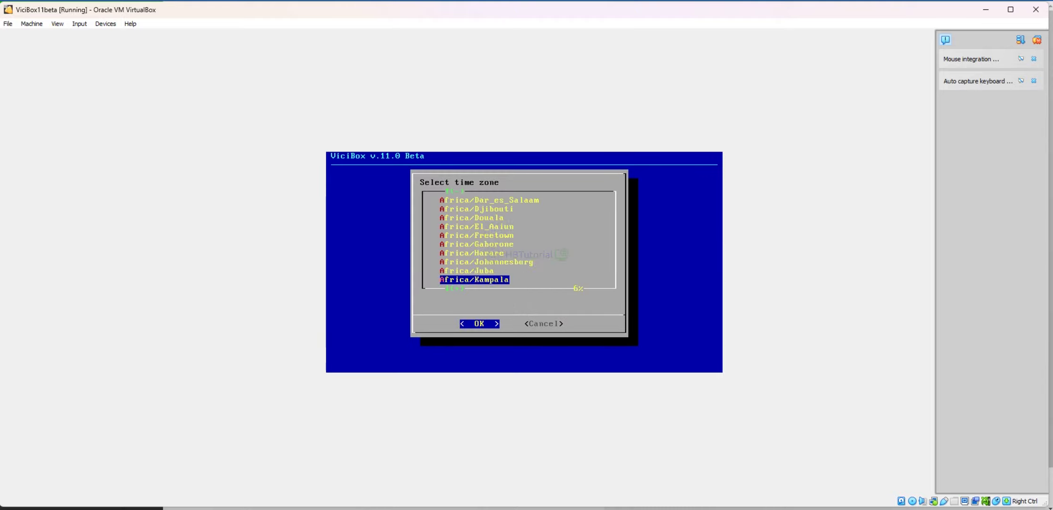
pyautogui.press('Down')
pyautogui.press('Down')
pyautogui.press('Down')
pyautogui.press('Down')
pyautogui.press('Down')
pyautogui.press('Down')
pyautogui.press('Down')
pyautogui.press('Down')
pyautogui.press('Down')
pyautogui.press('Down')
pyautogui.press('Down')
pyautogui.press('Down')
pyautogui.press('Down')
pyautogui.press('Down')
pyautogui.press('Down')
pyautogui.press('Down')
pyautogui.press('Down')
pyautogui.press('Down')
pyautogui.press('Down')
pyautogui.press('Down')
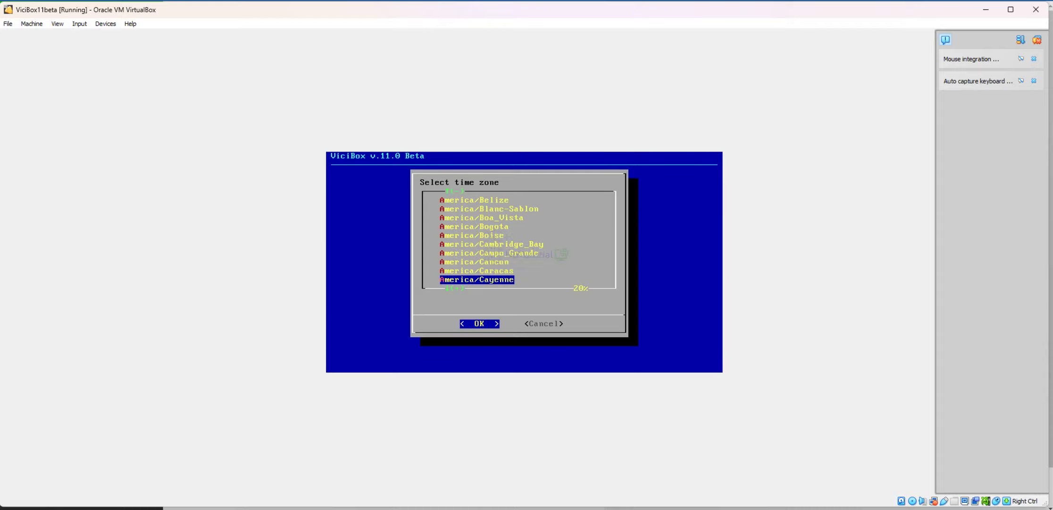
pyautogui.press('Down')
pyautogui.press('Down')
pyautogui.press('Down')
pyautogui.press('Down')
pyautogui.press('Down')
pyautogui.press('Down')
pyautogui.press('Down')
pyautogui.press('Down')
pyautogui.press('Down')
pyautogui.press('Down')
pyautogui.press('Down')
pyautogui.press('Down')
pyautogui.press('Down')
pyautogui.press('Down')
pyautogui.press('Down')
pyautogui.press('Down')
pyautogui.press('Down')
pyautogui.press('Down')
pyautogui.press('Down')
pyautogui.press('Down')
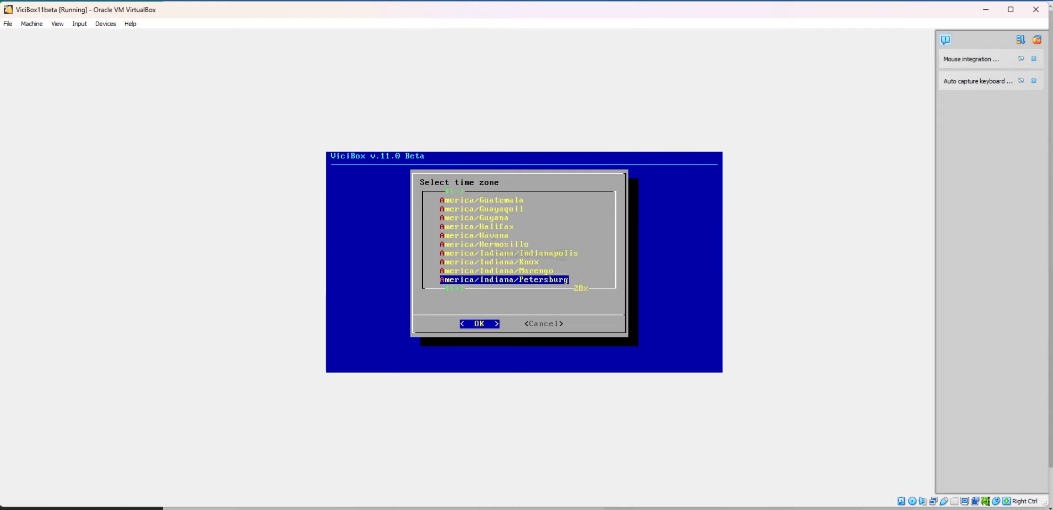
pyautogui.press('Down')
pyautogui.press('Down')
pyautogui.press('Down')
pyautogui.press('Down')
pyautogui.press('Down')
pyautogui.press('Down')
pyautogui.press('Down')
pyautogui.press('Down')
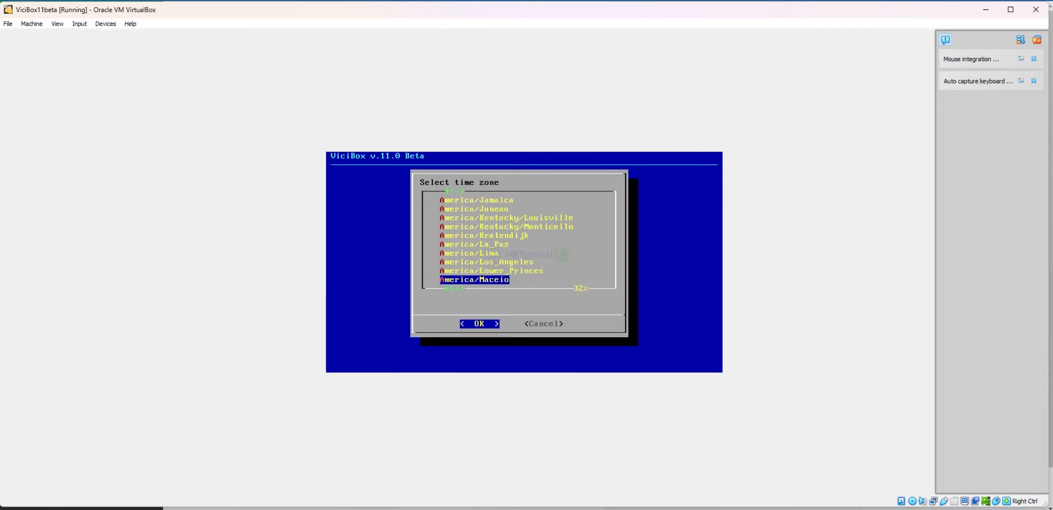
pyautogui.press('Down')
pyautogui.press('Down')
pyautogui.press('Down')
pyautogui.press('Down')
pyautogui.press('Down')
pyautogui.press('Down')
pyautogui.press('Down')
pyautogui.press('Down')
pyautogui.press('Down')
pyautogui.press('Down')
pyautogui.press('Down')
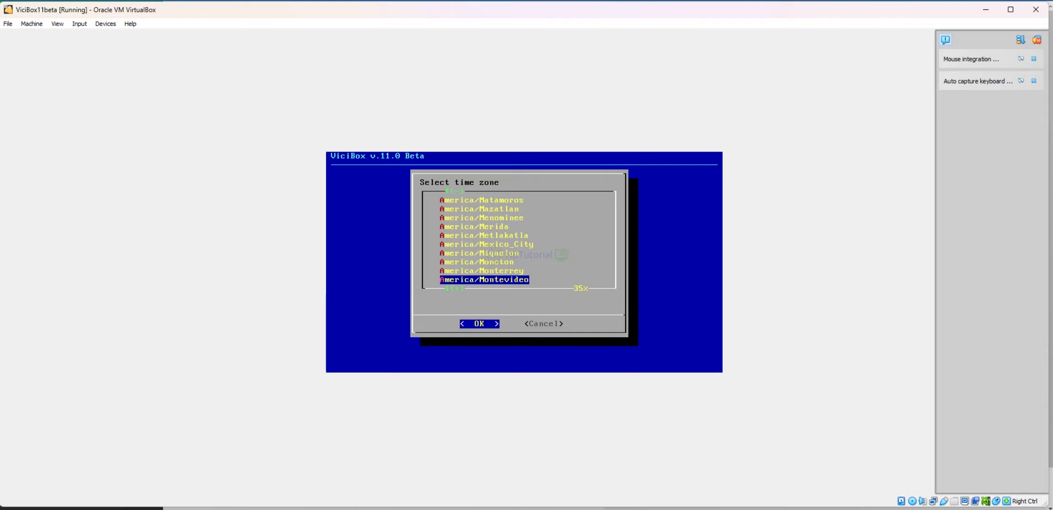
pyautogui.press('Down')
pyautogui.press('Down')
pyautogui.press('Down')
pyautogui.press('Down')
pyautogui.press('Down')
pyautogui.press('Down')
pyautogui.press('Down')
pyautogui.press('Up')
pyautogui.press('Up')
pyautogui.press('Up')
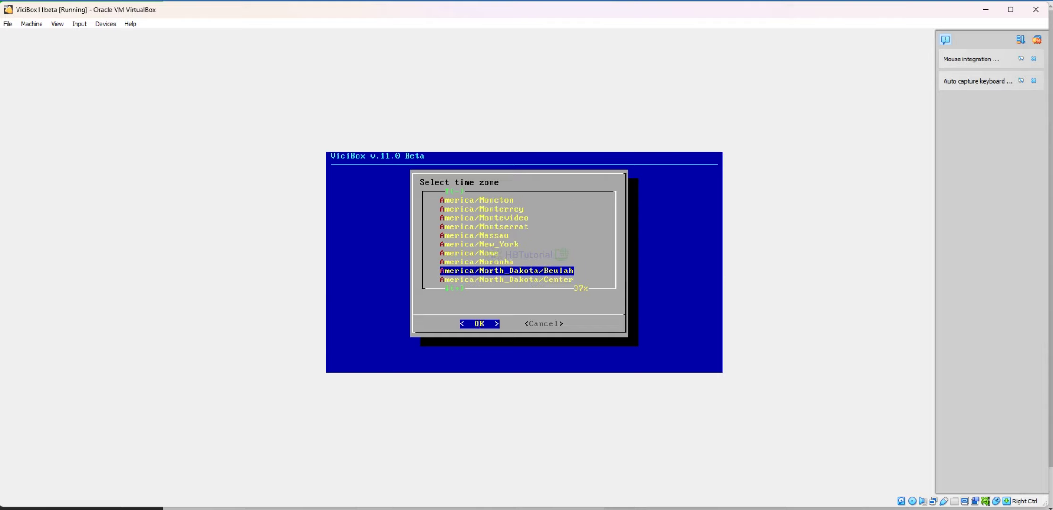
pyautogui.press('Up')
pyautogui.press('Tab')
pyautogui.press('Tab')
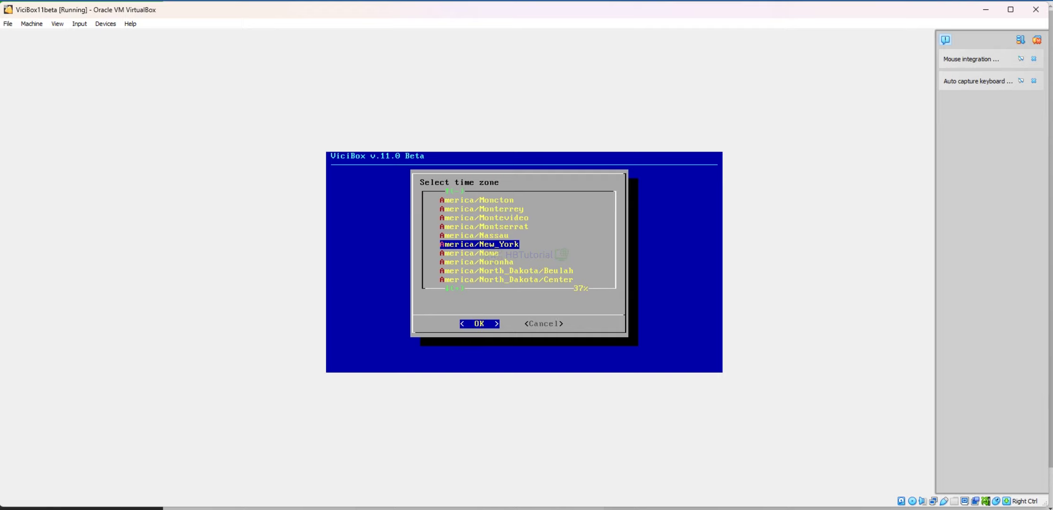
pyautogui.press('Tab')
pyautogui.press('Tab')
pyautogui.press('Return')
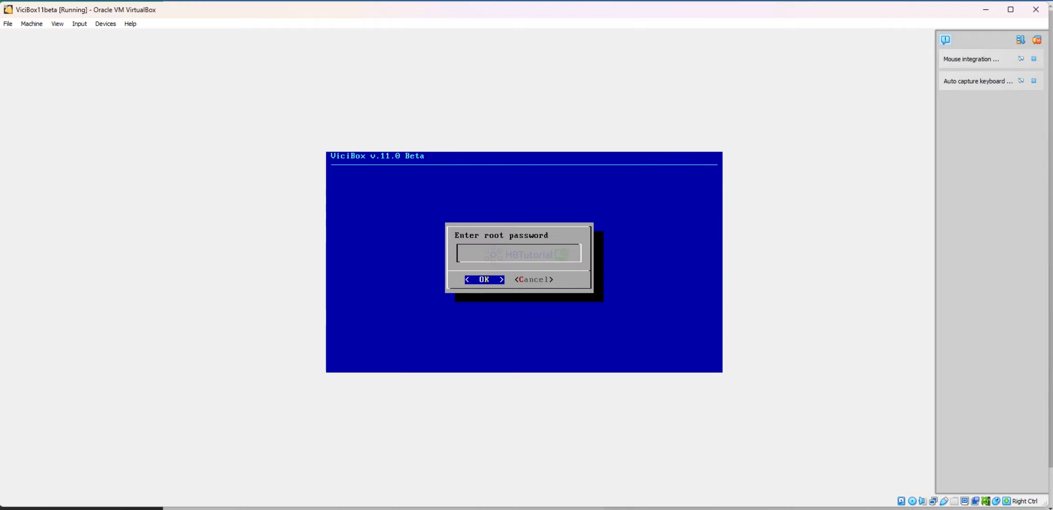
# - Enter the new root password and retype it in the confirmation prompt
pyautogui.write('*********')
pyautogui.press('Return')
pyautogui.write('*********')
pyautogui.press('Return')
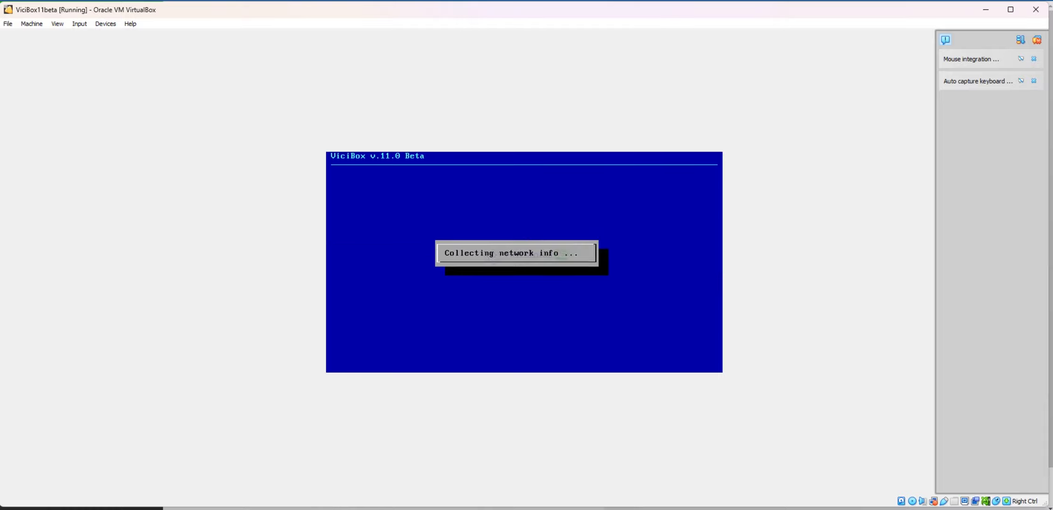
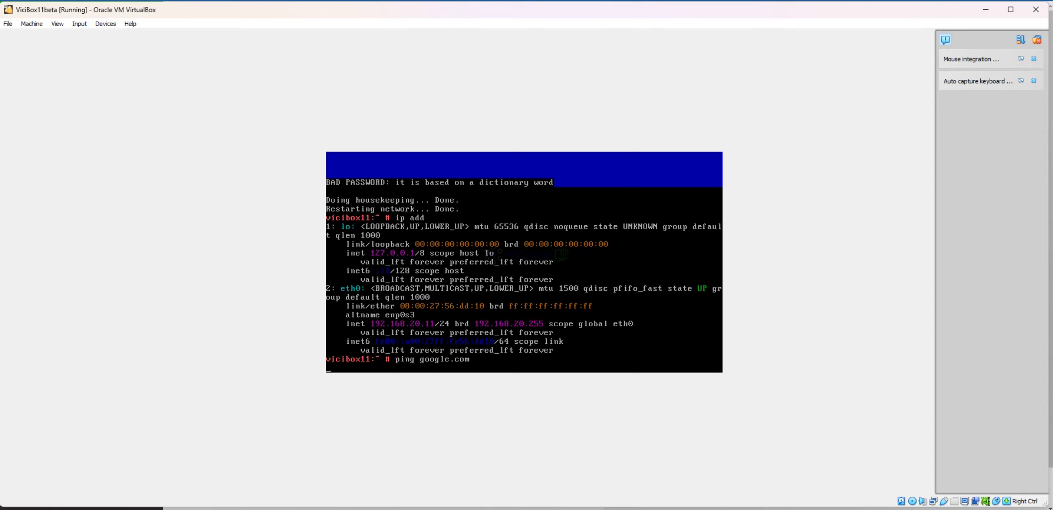
# - Run and then suspend the google.com ping, and launch YaST network settings with 'yast lan'
pyautogui.press('Return')
pyautogui.hotkey('ctrl', 'z')
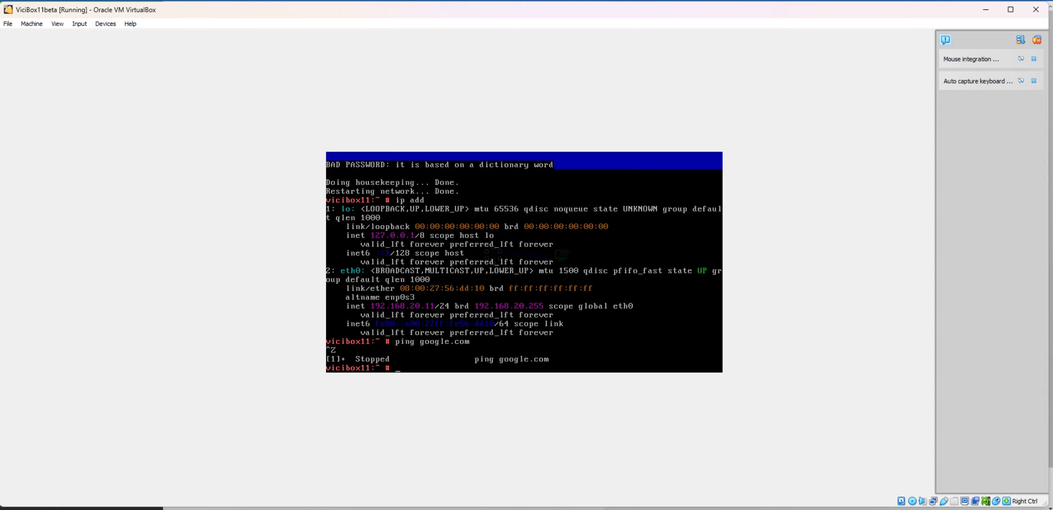
pyautogui.write('yast lan')
pyautogui.press('Return')
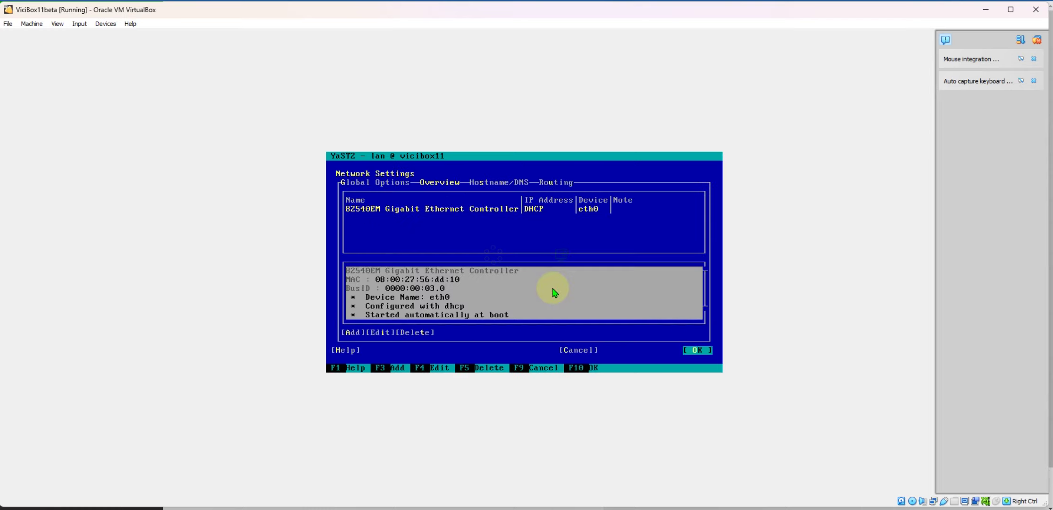
# - Edit eth0 to use static IP 192.168.20.11 with subnet mask 255.255.255.0 and continue
pyautogui.press('Tab')
pyautogui.press('Tab')
pyautogui.press('Tab')
pyautogui.press('Tab')
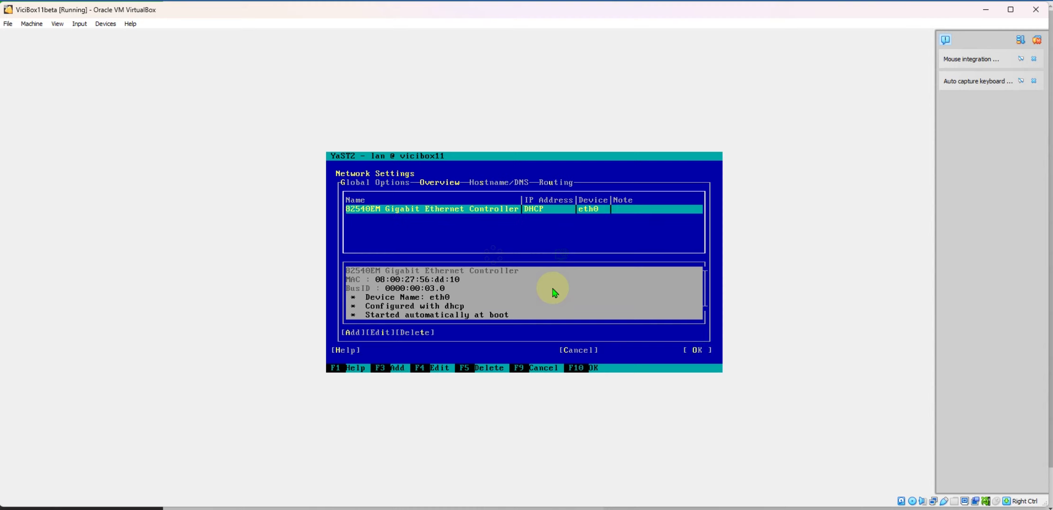
pyautogui.press('Tab')
pyautogui.press('Tab')
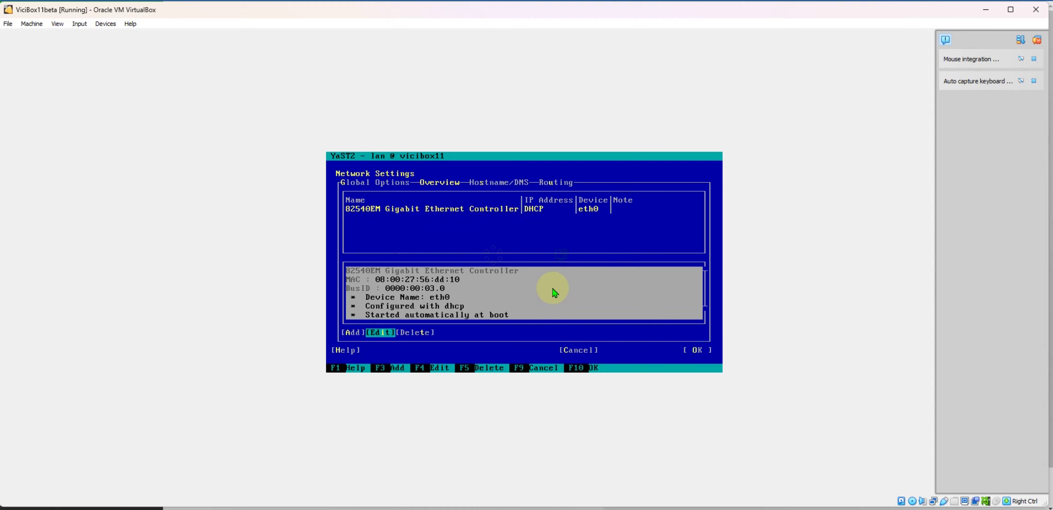
pyautogui.press('Return')
pyautogui.press('Tab')
pyautogui.press('Tab')
pyautogui.press('Tab')
pyautogui.press('Tab')
pyautogui.press('Tab')
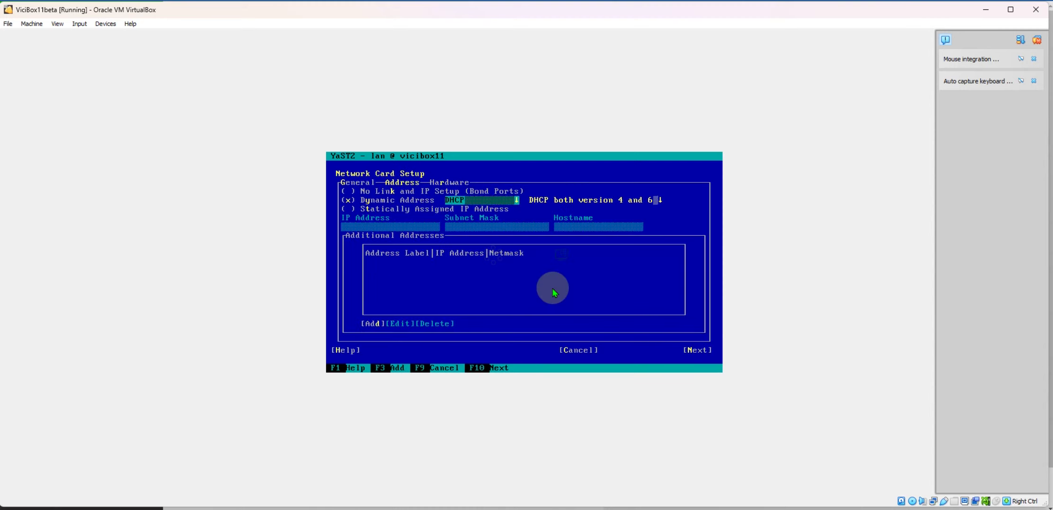
pyautogui.press('space')
pyautogui.press('Tab')
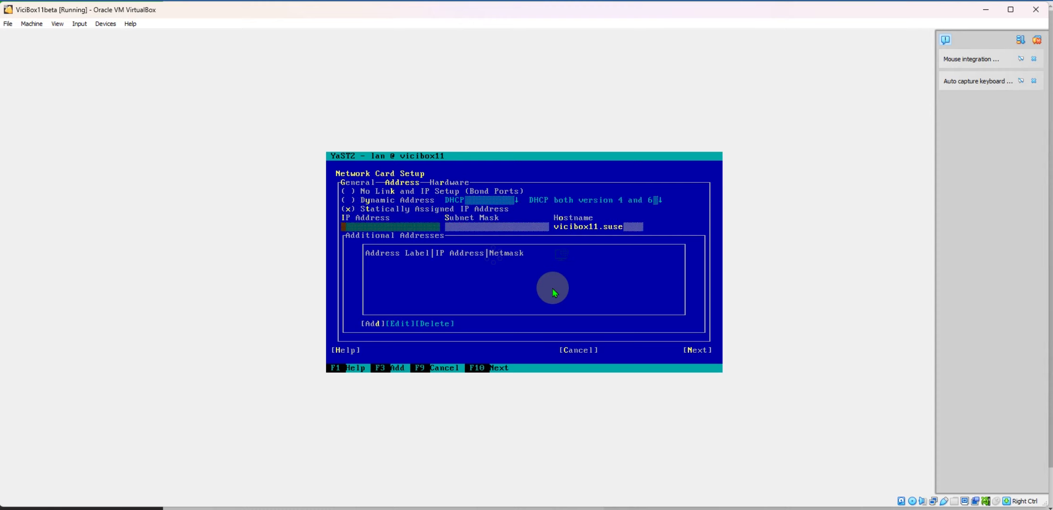
pyautogui.write('192.168.20.11')
pyautogui.press('Tab')
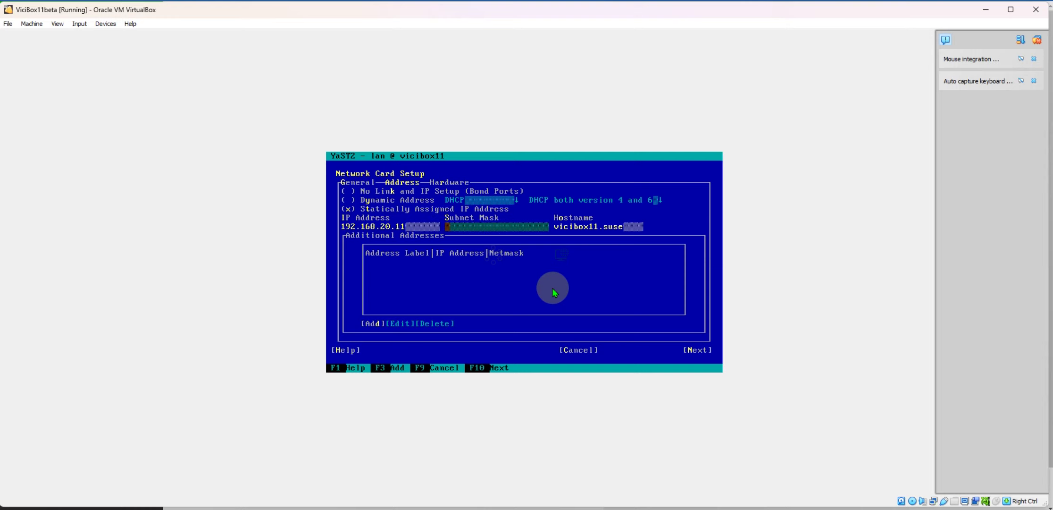
pyautogui.write('255.255.255.0')
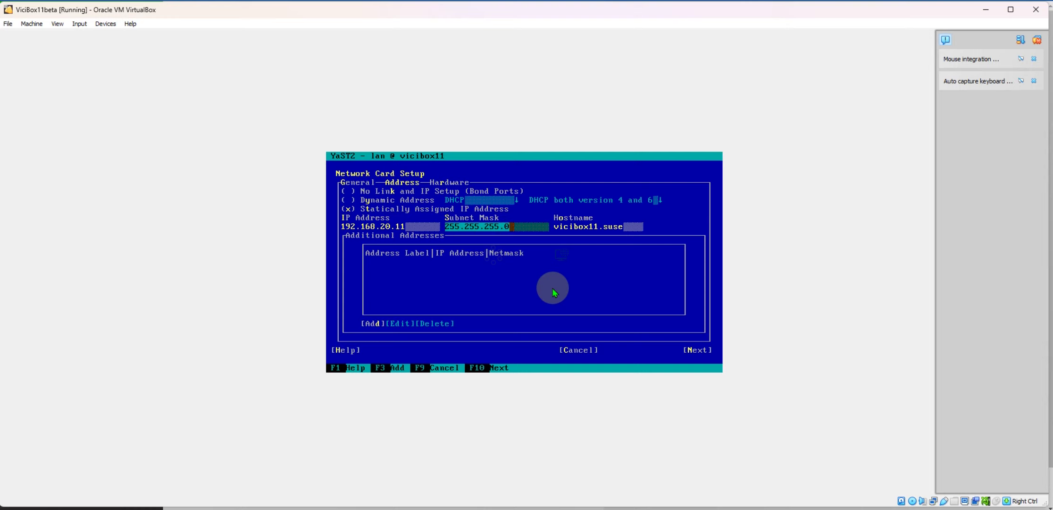
pyautogui.press('Tab')
pyautogui.press('Tab')
pyautogui.press('Tab')
pyautogui.press('Tab')
pyautogui.press('Tab')
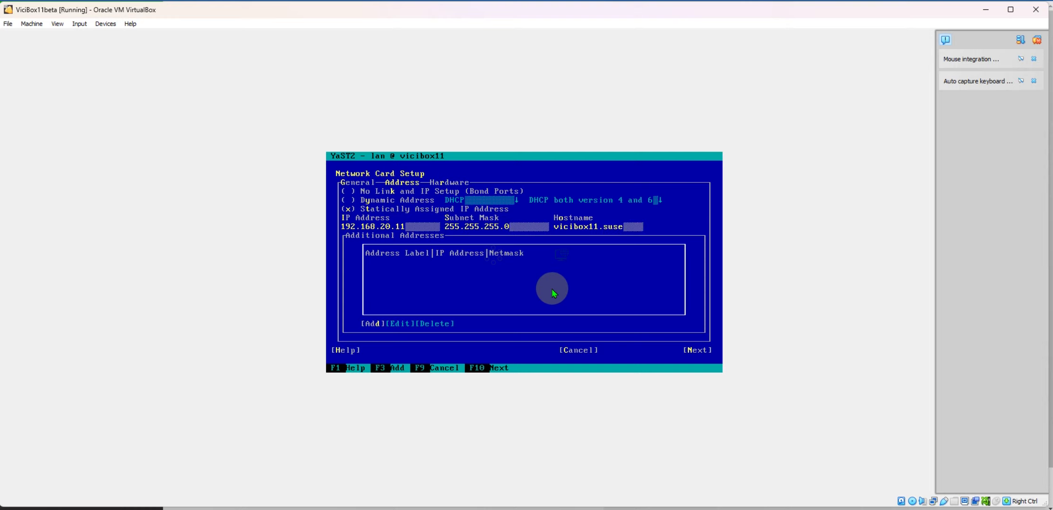
pyautogui.press('Tab')
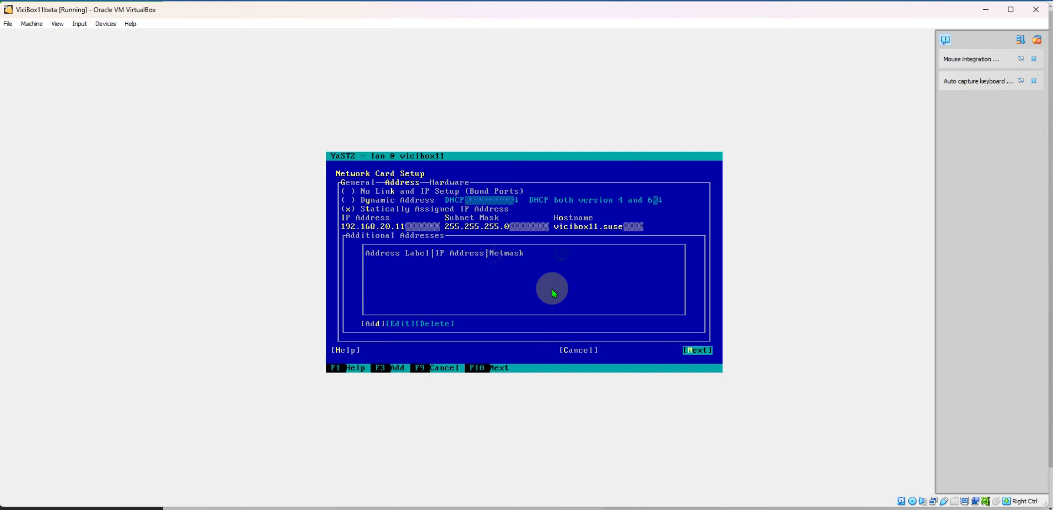
pyautogui.press('Return')
# - On the Hostname/DNS page, enter 8.8.8.8 as the first name server
pyautogui.press('Tab')
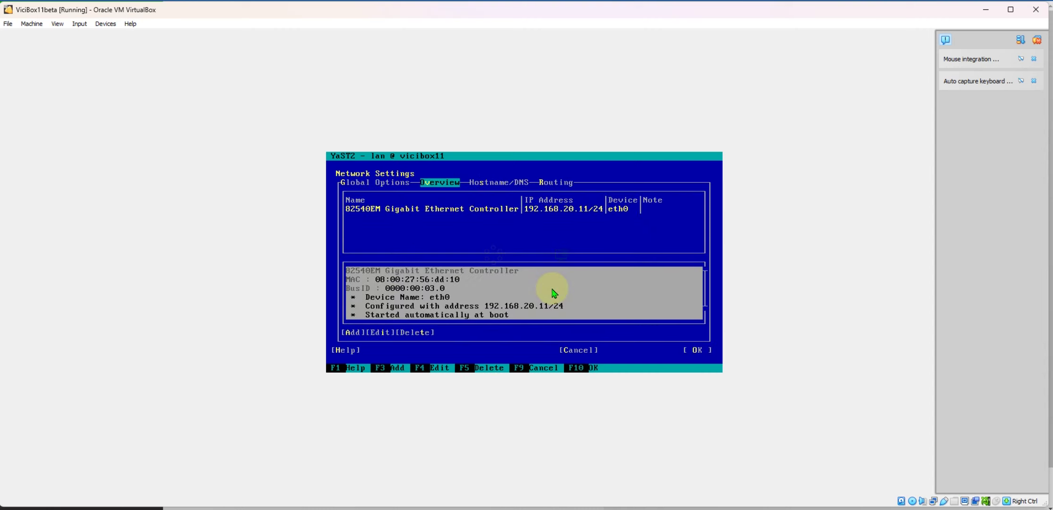
pyautogui.press('Right')
pyautogui.press('Tab')
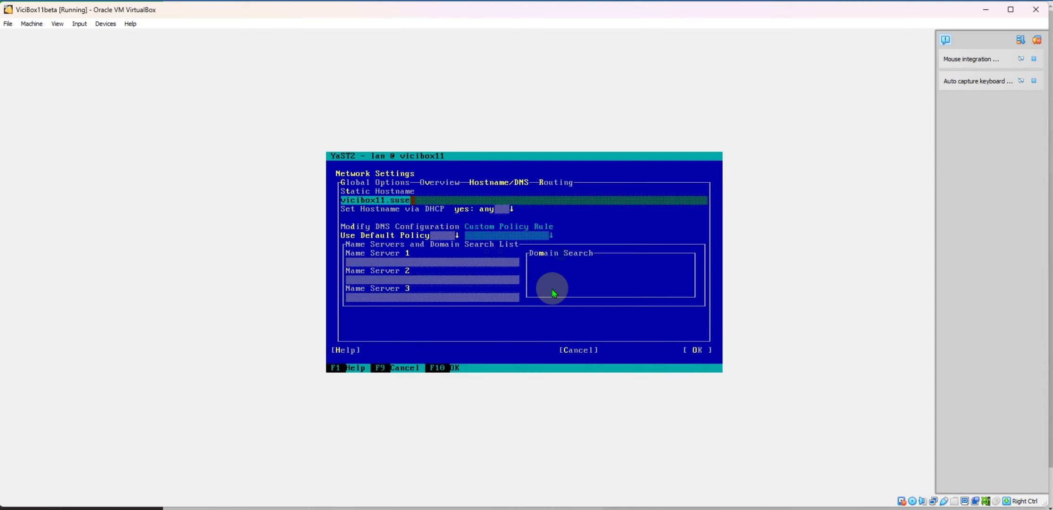
pyautogui.press('Tab')
pyautogui.press('Tab')
# - Enter 1.1.1.1 as the second name server and return focus to the page tabs
pyautogui.press('Tab')
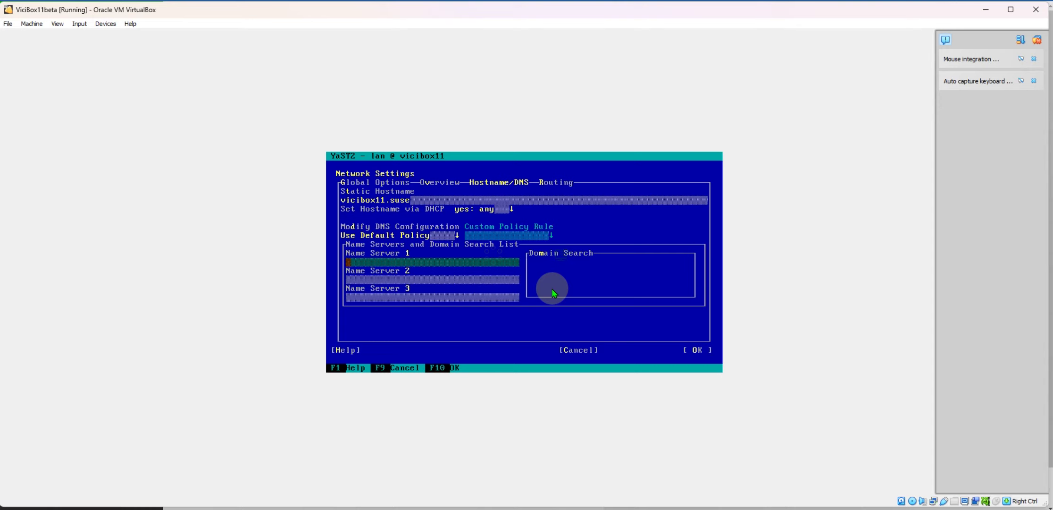
pyautogui.write('1.1.111.')
pyautogui.press('BackSpace')
pyautogui.press('BackSpace')
pyautogui.press('BackSpace')
pyautogui.press('BackSpace')
pyautogui.press('BackSpace')
pyautogui.press('BackSpace')
pyautogui.press('BackSpace')
pyautogui.press('BackSpace')
pyautogui.write('8.8...8')
pyautogui.press('BackSpace')
pyautogui.press('BackSpace')
pyautogui.press('BackSpace')
pyautogui.write('8.8')
pyautogui.press('Tab')
pyautogui.write('1')
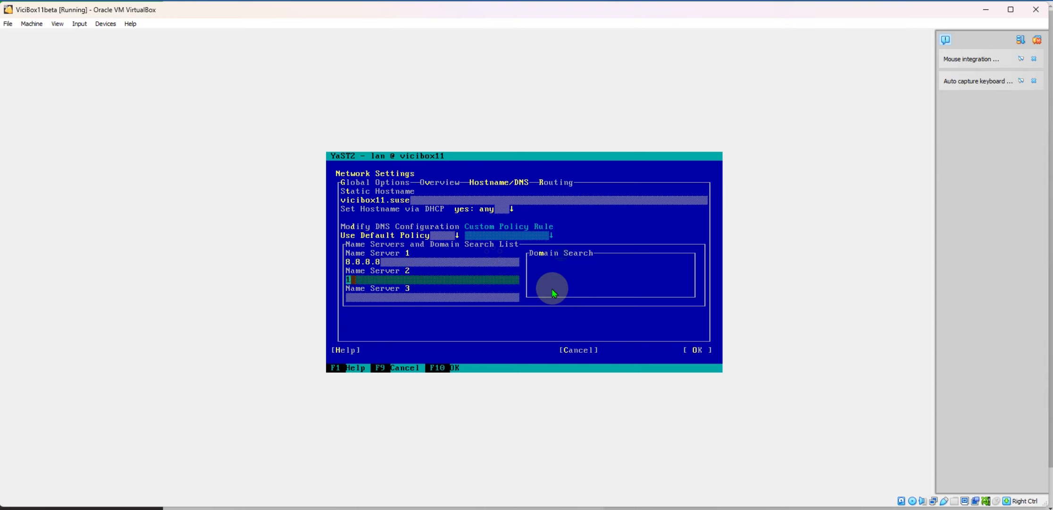
pyautogui.write('.1.1.1')
pyautogui.press('Tab')
pyautogui.press('Tab')
pyautogui.press('Tab')
pyautogui.press('Tab')
pyautogui.press('Tab')
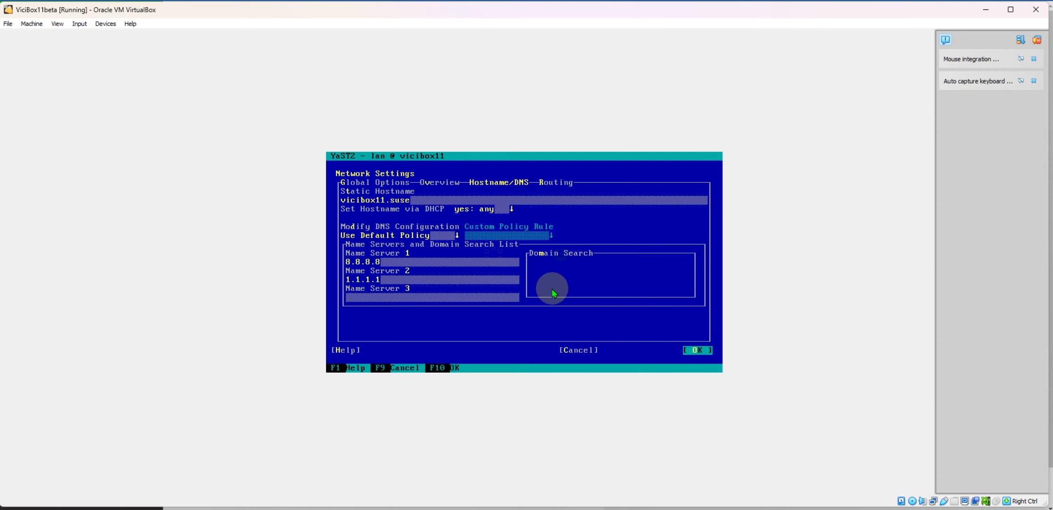
pyautogui.press('Tab')
# - On the Routing page, add a route with gateway 192.168.20.1 on device eth0
pyautogui.press('Right')
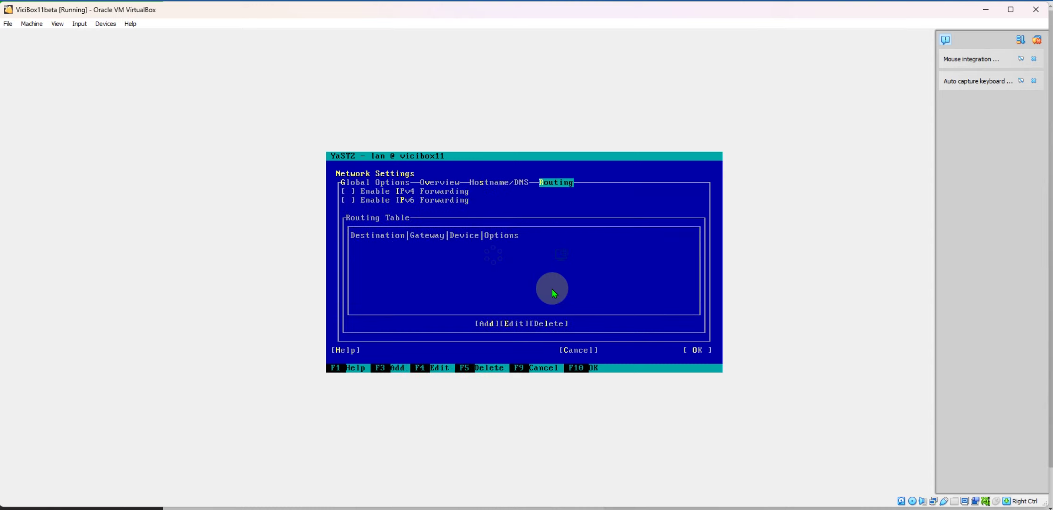
pyautogui.press('Tab')
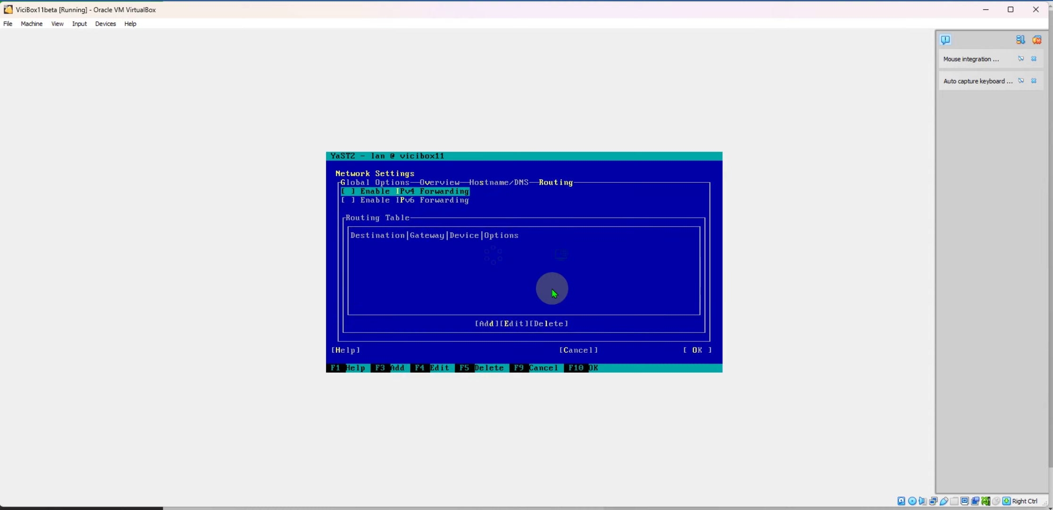
pyautogui.press('Tab')
pyautogui.press('Tab')
pyautogui.press('Tab')
pyautogui.press('Return')
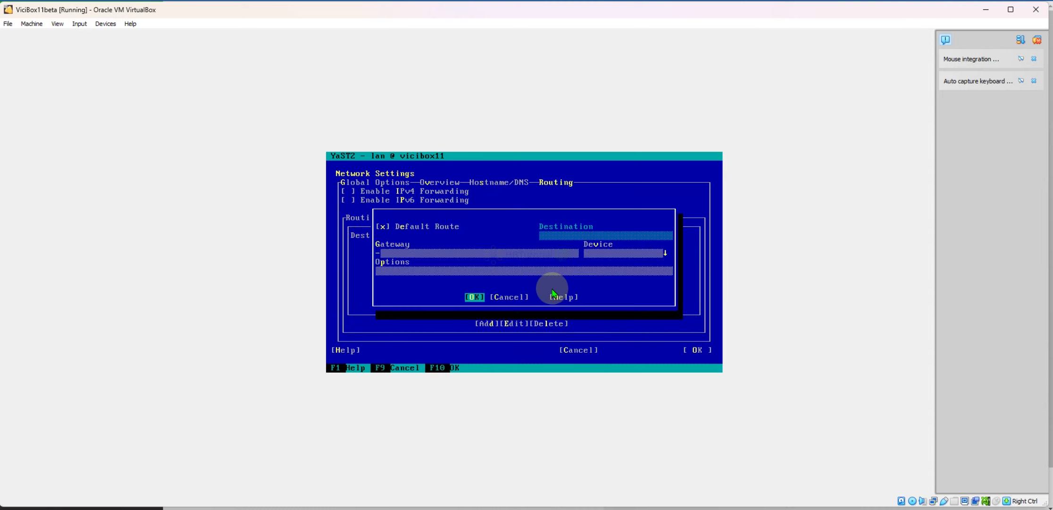
pyautogui.press('Tab')
pyautogui.press('Tab')
pyautogui.press('Tab')
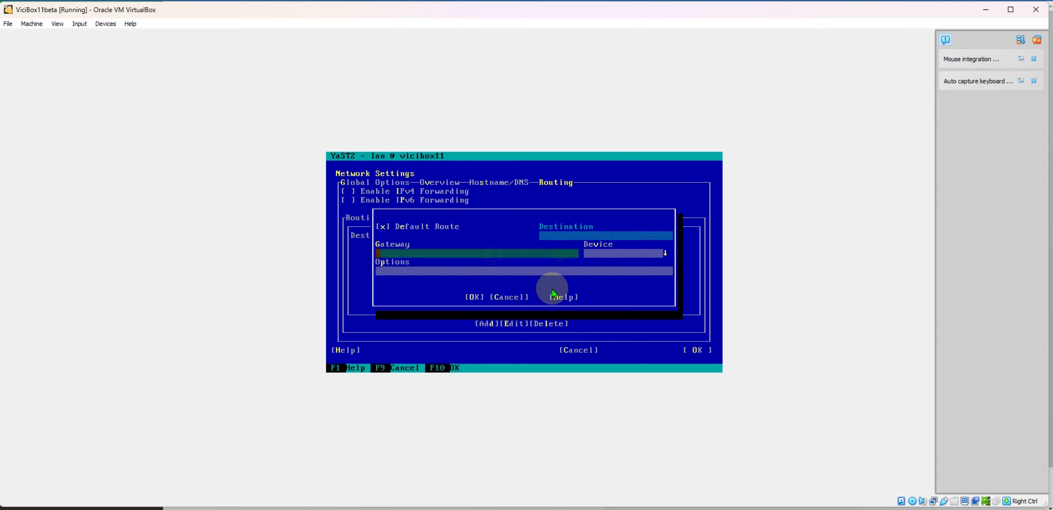
pyautogui.write('192.168.20.1')
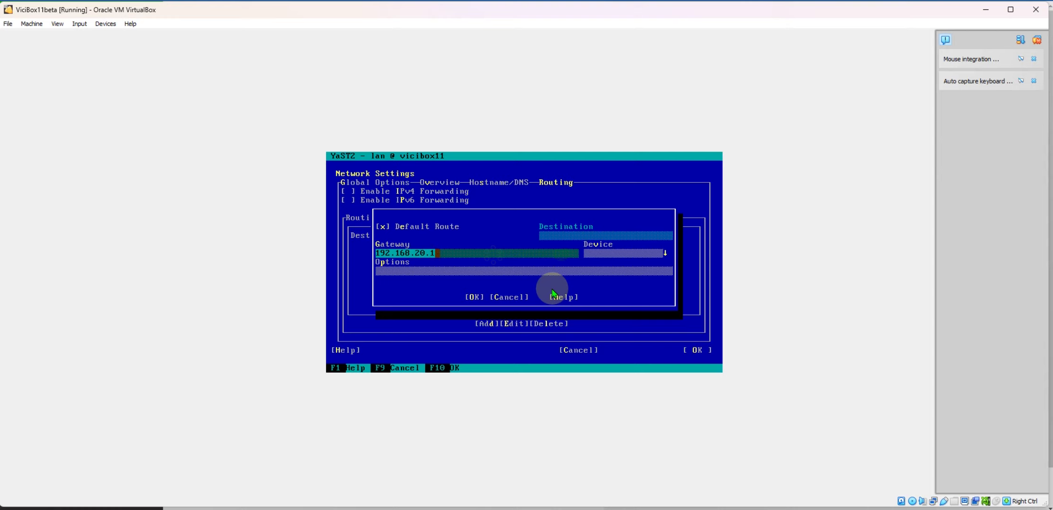
pyautogui.press('Tab')
pyautogui.press('Down')
pyautogui.press('Return')
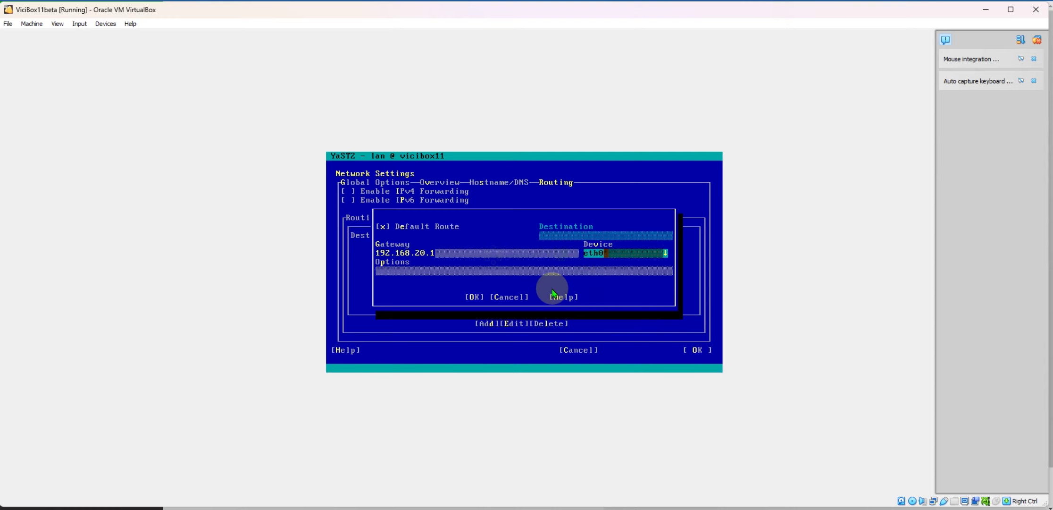
# - Confirm the new default route, then save the network configuration and exit YaST
pyautogui.press('Tab')
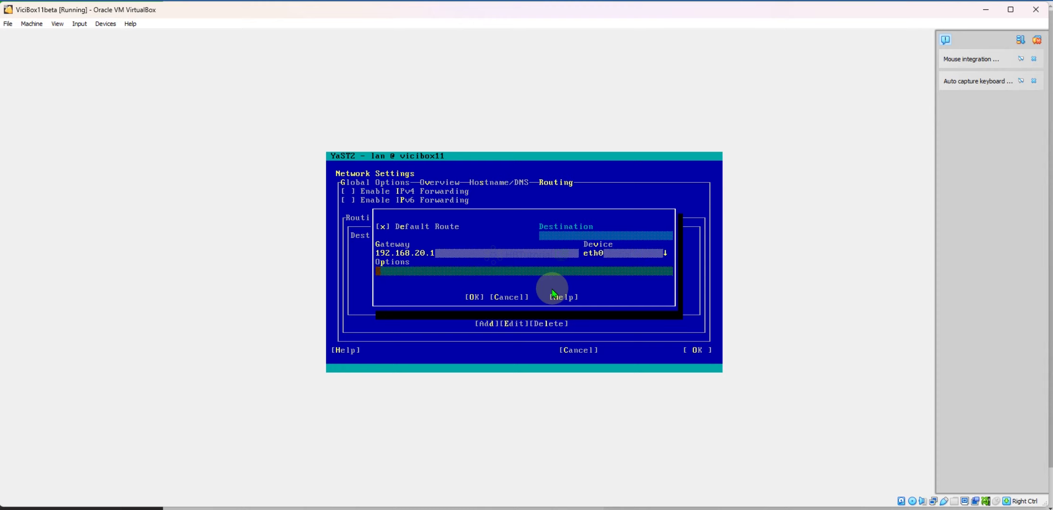
pyautogui.press('Tab')
pyautogui.press('Left')
pyautogui.press('Left')
pyautogui.press('Return')
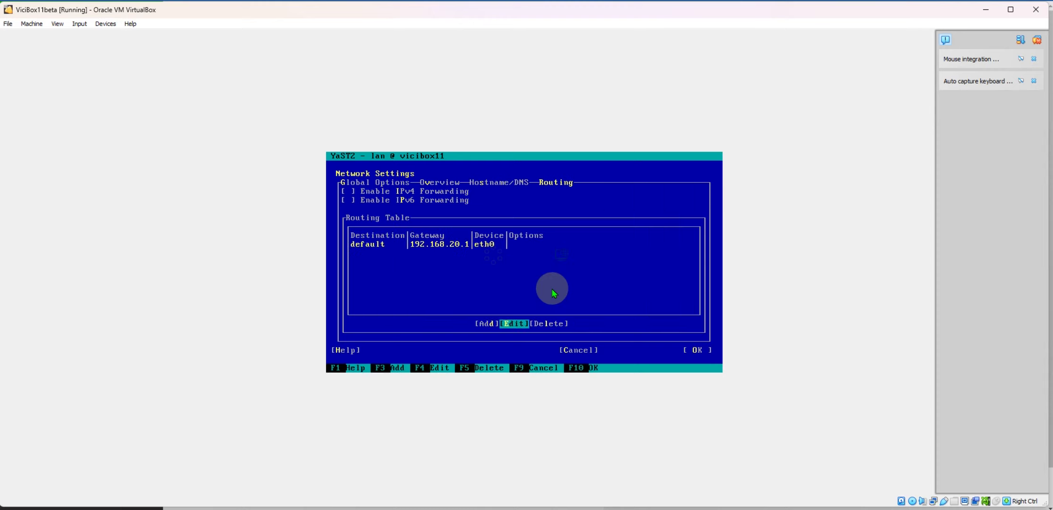
pyautogui.press('Tab')
pyautogui.press('Tab')
pyautogui.press('Tab')
pyautogui.press('Return')
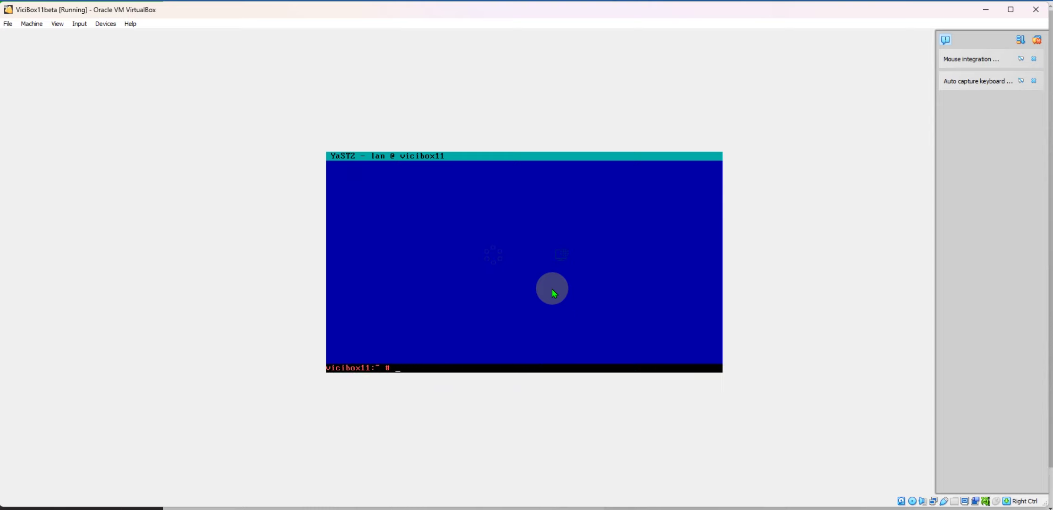
# - Ping google.com from the shell to test connectivity
pyautogui.write('ping gp')
pyautogui.press('BackSpace')
pyautogui.write('oogle.com')
pyautogui.press('Return')
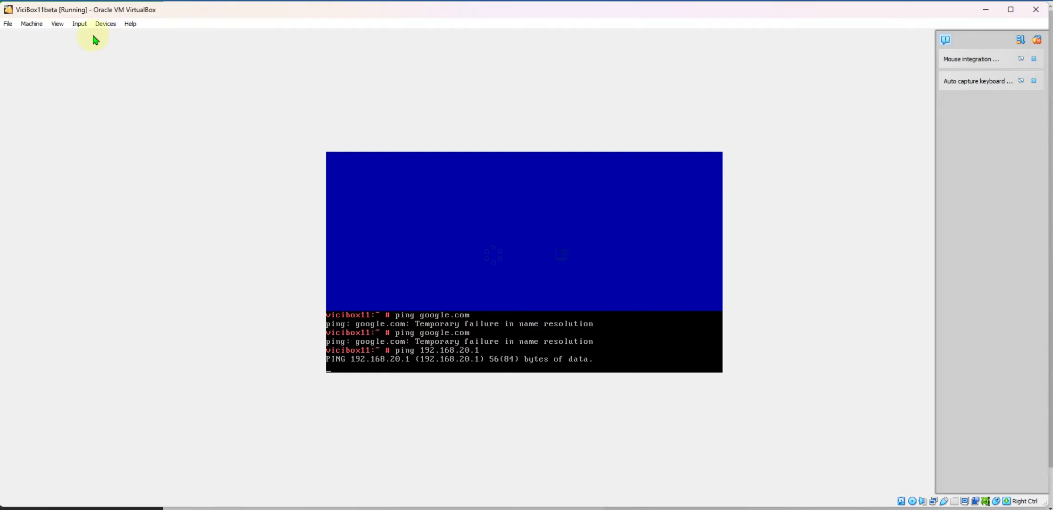
# - Reset the ViciBox VM from the Machine menu, enlarge its window, and capture input in the VM
pyautogui.click(8, 24)
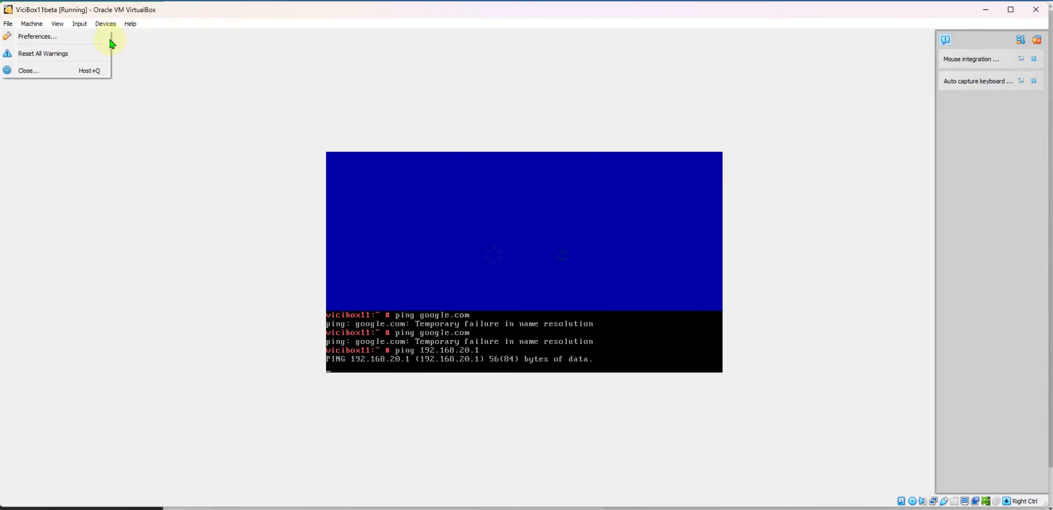
pyautogui.moveTo(105, 25)
pyautogui.moveTo(123, 63)
pyautogui.moveTo(31, 26)
pyautogui.click(52, 119)
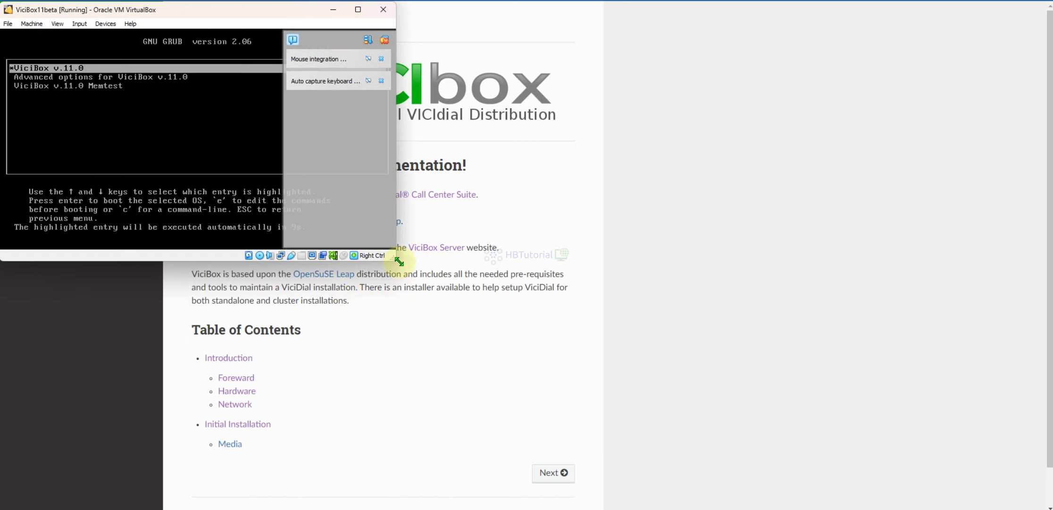
pyautogui.moveTo(400, 261); pyautogui.dragTo(1047, 506)
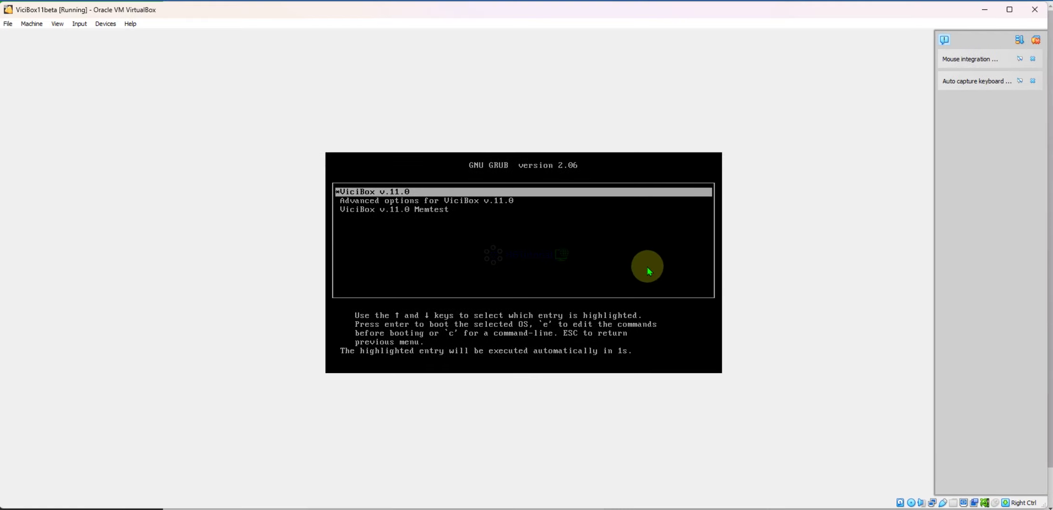
pyautogui.click(647, 271)
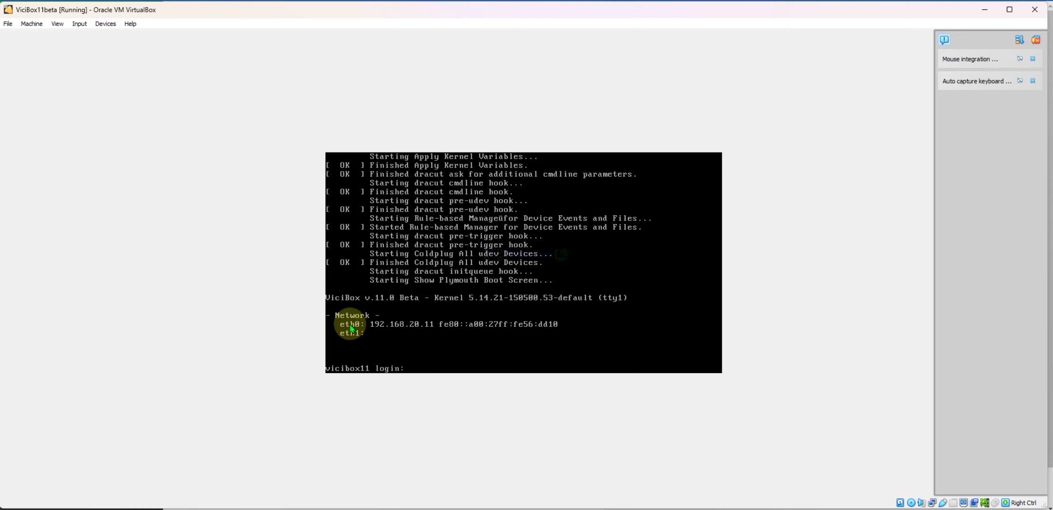
# - Log in as root and list the interface addresses with 'ip add'
pyautogui.click(386, 334)
pyautogui.write('r')
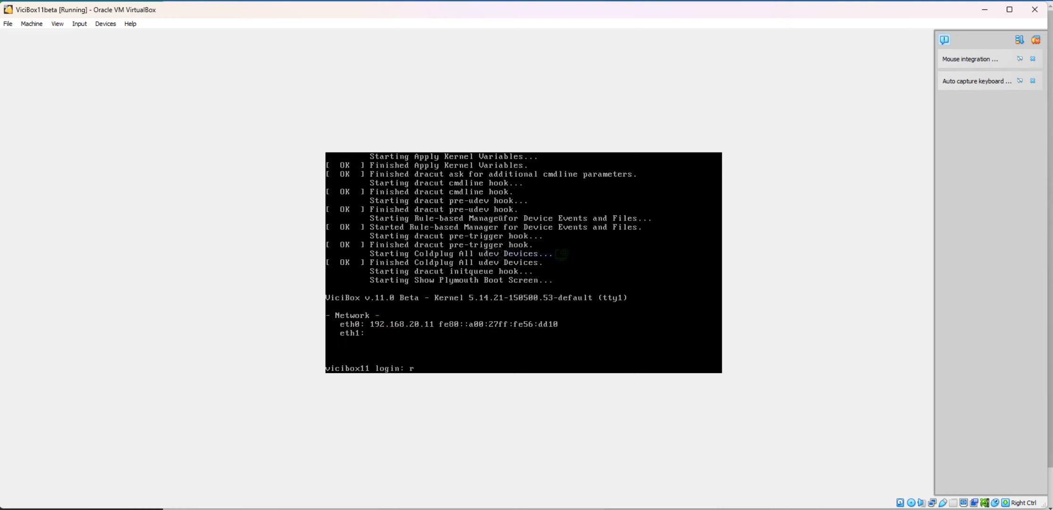
pyautogui.write('oot')
pyautogui.press('Return')
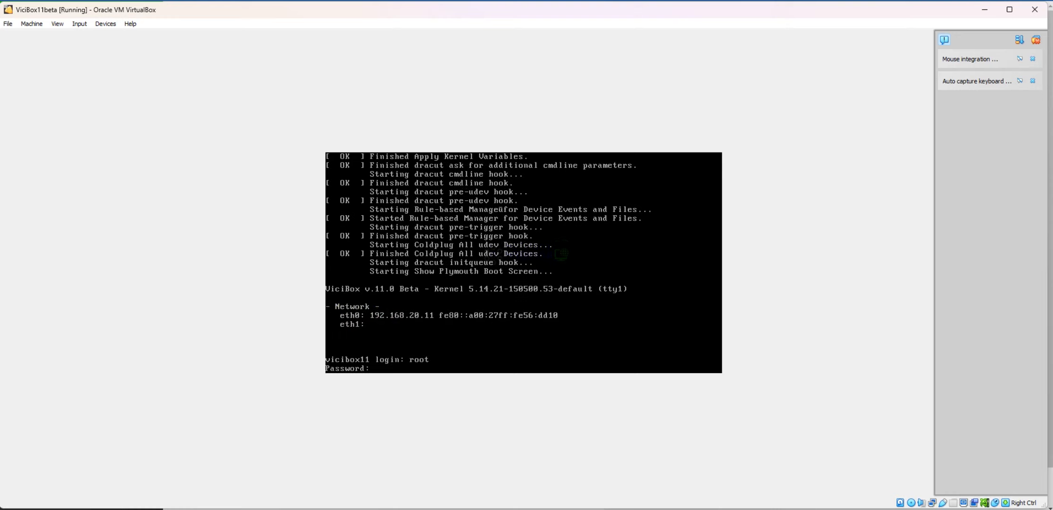
pyautogui.press('Return')
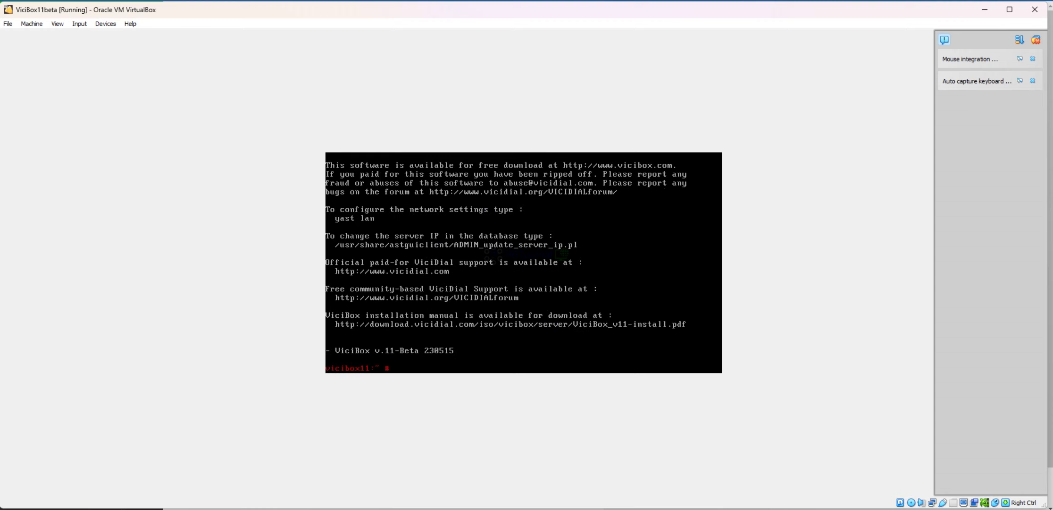
pyautogui.write('ip add')
pyautogui.press('Return')
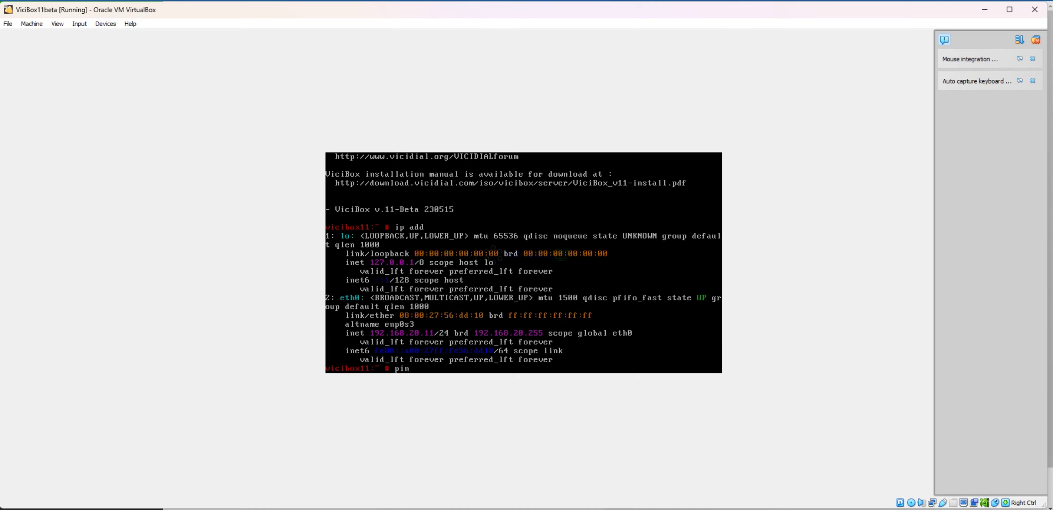
# - Ping google.com, then stop the ping
pyautogui.write('g gpogle.')
pyautogui.press('BackSpace')
pyautogui.press('BackSpace')
pyautogui.press('BackSpace')
pyautogui.press('BackSpace')
pyautogui.press('BackSpace')
pyautogui.write('oogle.com')
pyautogui.press('Return')
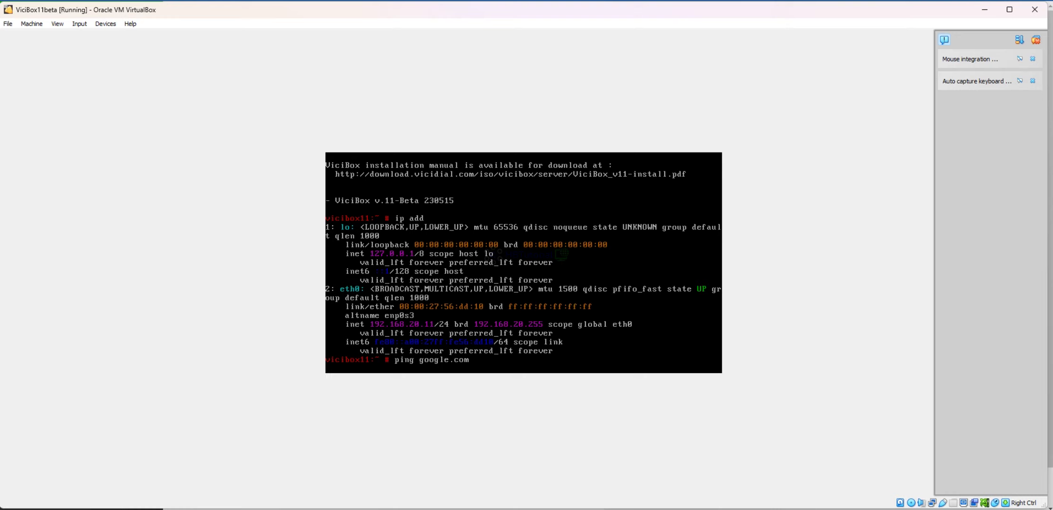
pyautogui.hotkey('ctrl', 'z')
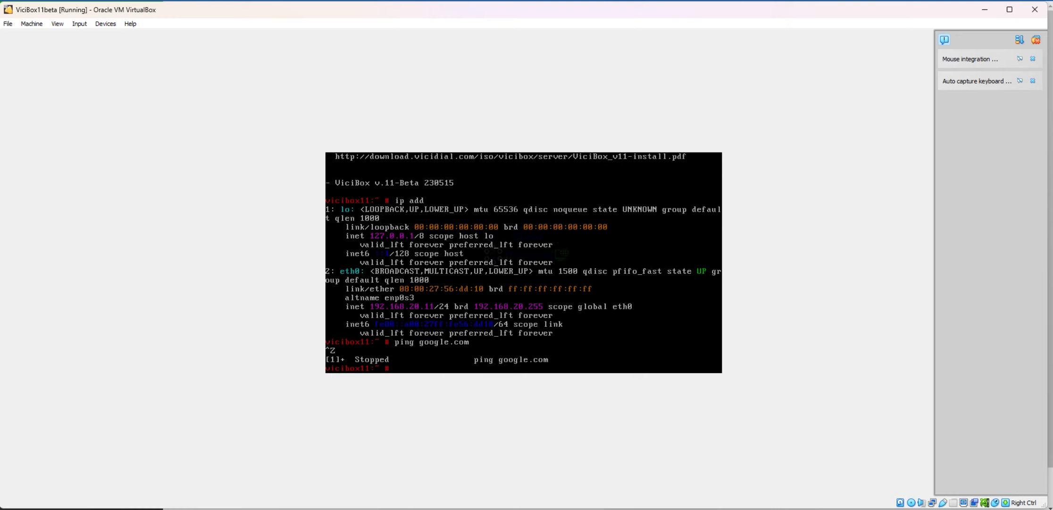
# - Browse net* commands, then enter 'nano /etc/resolv.conf' at the prompt
pyautogui.write('net')
pyautogui.press('Tab')
pyautogui.press('Tab')
pyautogui.press('Tab')
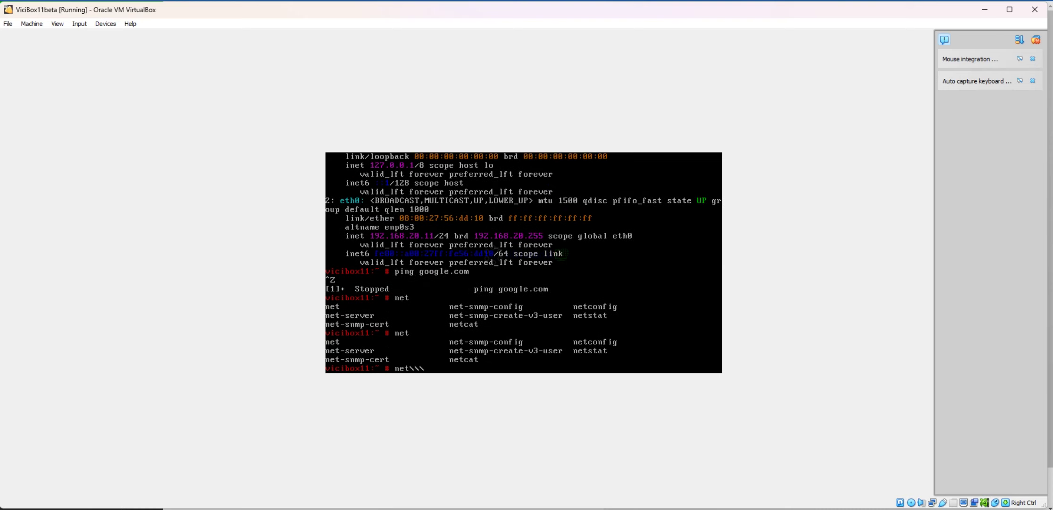
pyautogui.press('BackSpace')
pyautogui.press('BackSpace')
pyautogui.press('BackSpace')
pyautogui.press('BackSpace')
pyautogui.press('BackSpace')
pyautogui.write('netst')
pyautogui.press('BackSpace')
pyautogui.press('BackSpace')
pyautogui.press('BackSpace')
pyautogui.press('BackSpace')
pyautogui.press('BackSpace')
pyautogui.write('nano /etc/resolv.conf')
# - In /etc/resolv.conf, replace nameserver 1.1.1.1 with 8.8.4.4, save, and exit nano
pyautogui.press('Return')
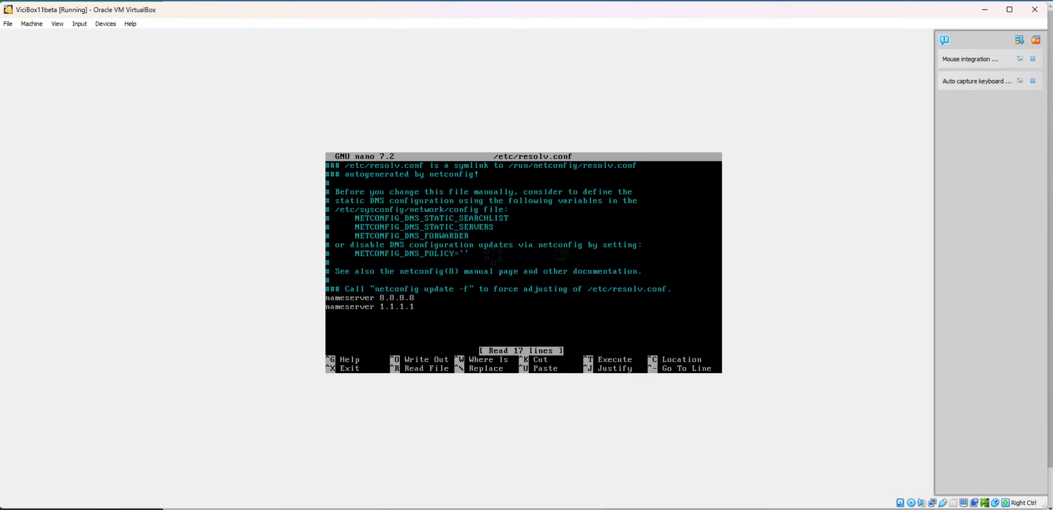
pyautogui.press('BackSpace')
pyautogui.press('BackSpace')
pyautogui.press('BackSpace')
pyautogui.press('BackSpace')
pyautogui.press('BackSpace')
pyautogui.press('BackSpace')
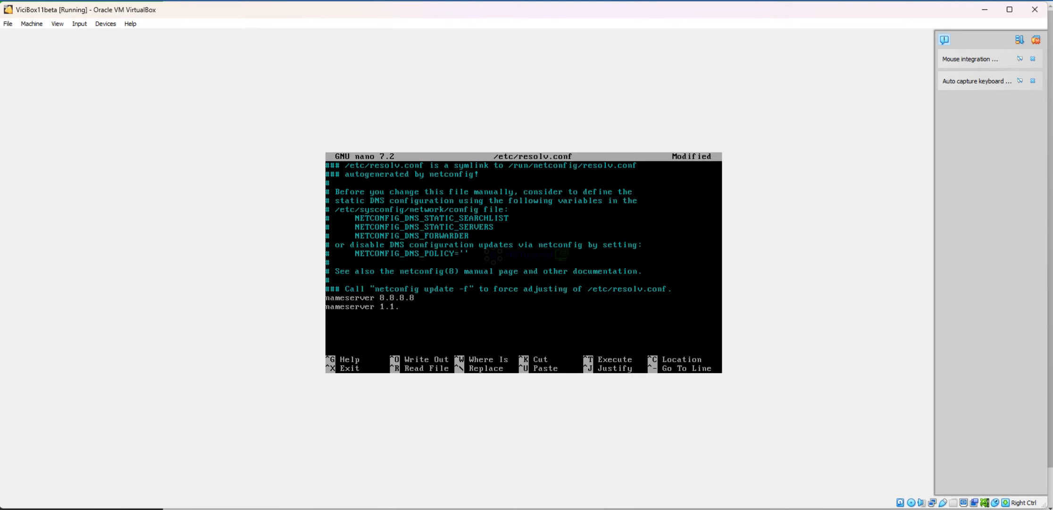
pyautogui.write('8.8.4.4')
pyautogui.hotkey('ctrl', 'o')
pyautogui.press('Return')
pyautogui.hotkey('ctrl', 'x')
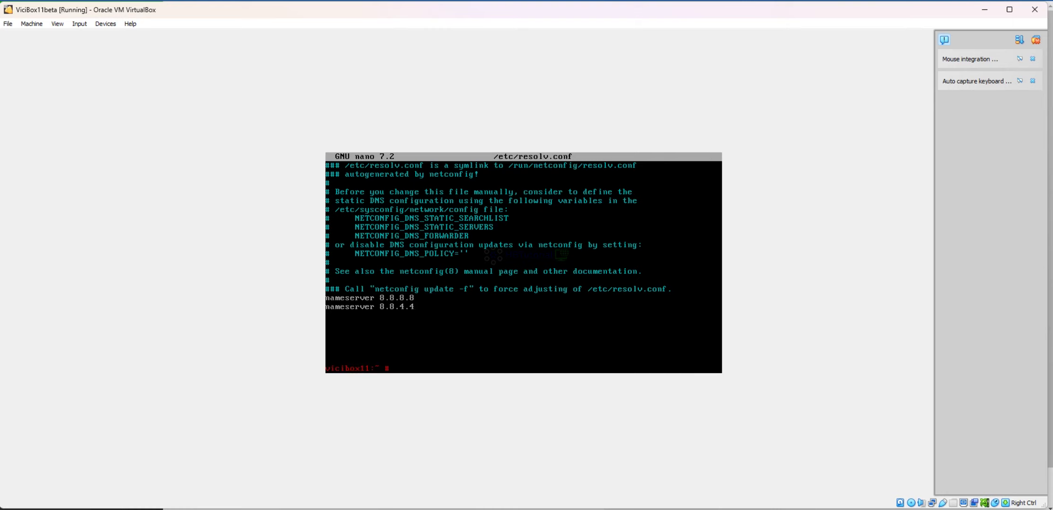
# - Run resolveip to see its usage, then run 'resolveip -s'
pyautogui.write('resolve')
pyautogui.press('Tab')
pyautogui.press('Tab')
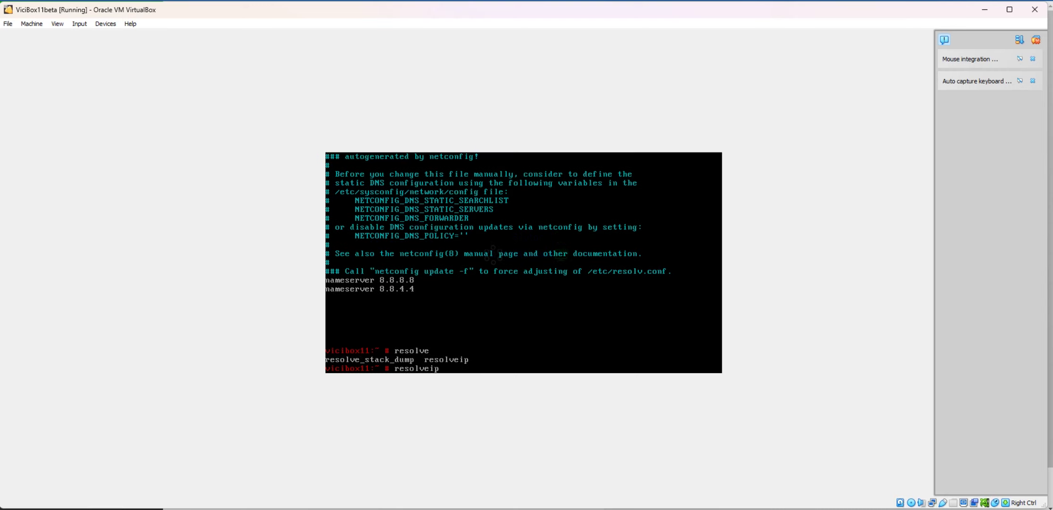
pyautogui.write('ip')
pyautogui.press('Return')
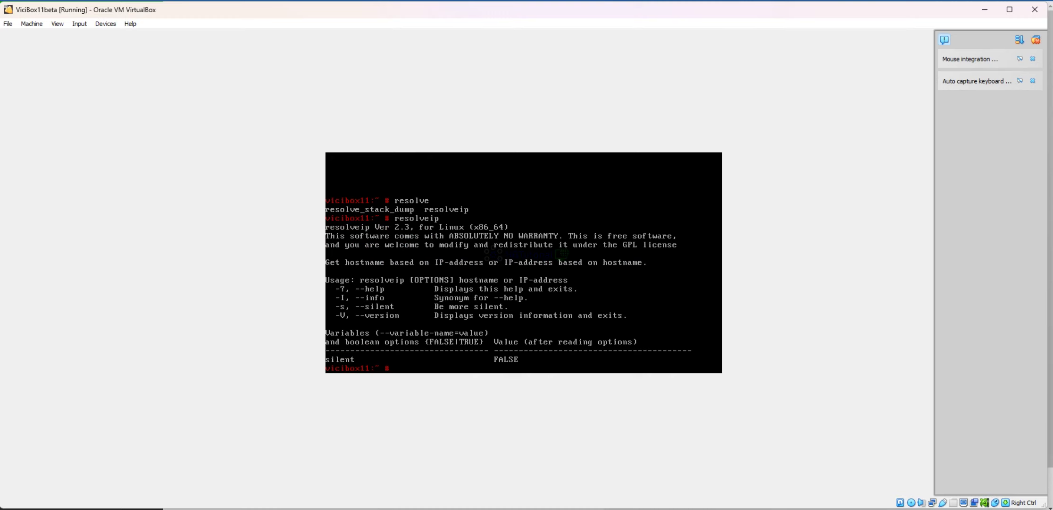
pyautogui.press('Up')
pyautogui.write('-s')
pyautogui.press('Return')
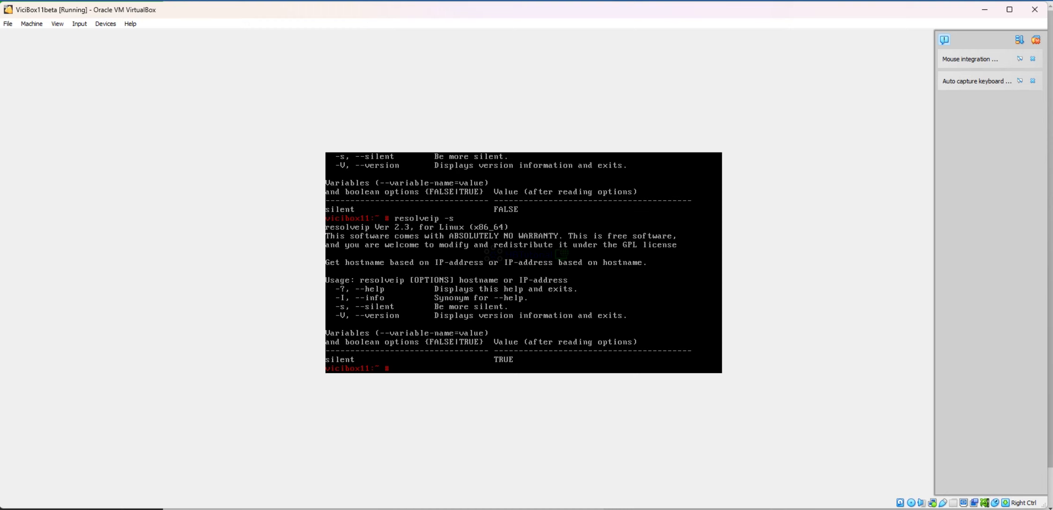
# - Ping google.com again, then stop the ping
pyautogui.write('service rescue')
pyautogui.press('BackSpace')
pyautogui.press('BackSpace')
pyautogui.press('BackSpace')
pyautogui.press('BackSpace')
pyautogui.press('BackSpace')
pyautogui.press('BackSpace')
pyautogui.press('BackSpace')
pyautogui.press('BackSpace')
pyautogui.press('BackSpace')
pyautogui.press('BackSpace')
pyautogui.press('BackSpace')
pyautogui.press('BackSpace')
pyautogui.press('BackSpace')
pyautogui.press('BackSpace')
pyautogui.press('BackSpace')
pyautogui.write('ping google.com')
pyautogui.press('Return')
pyautogui.hotkey('ctrl', 'z')
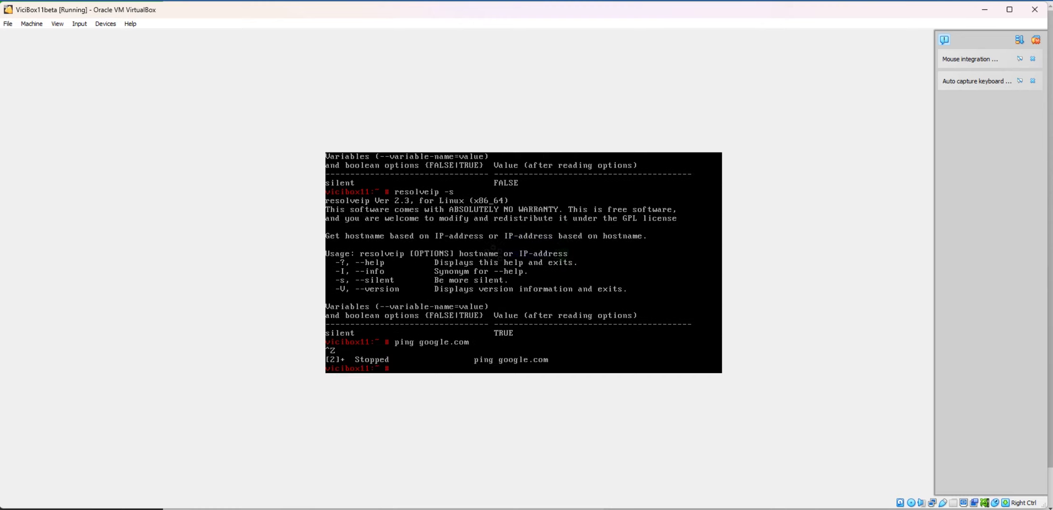
# - Reopen /etc/resolv.conf in nano from command history
pyautogui.press('Up')
pyautogui.press('Up')
pyautogui.press('BackSpace')
pyautogui.press('BackSpace')
pyautogui.press('Up')
pyautogui.press('Return')
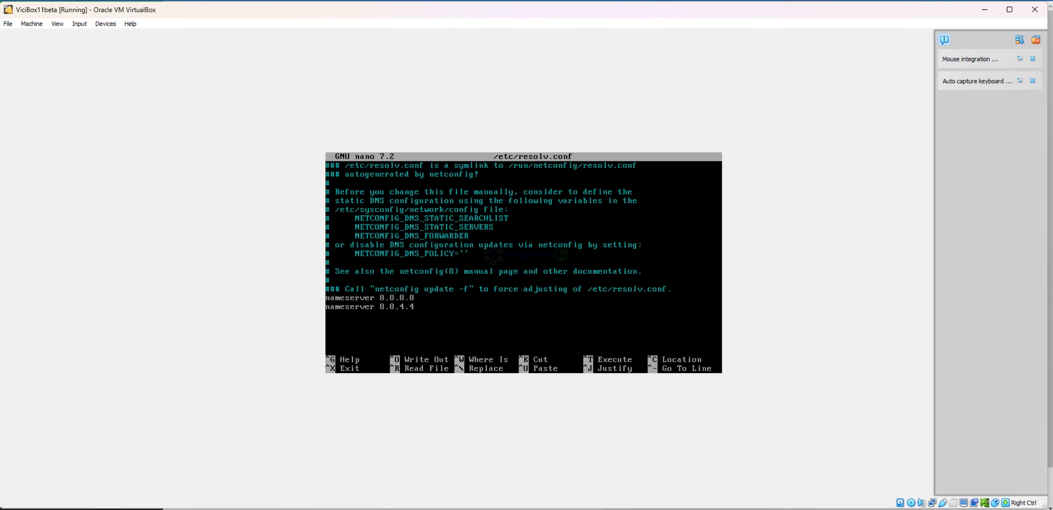
# - Add 'nameserver 192.168.20.1' to resolv.conf, save, and exit nano
pyautogui.press('Return')
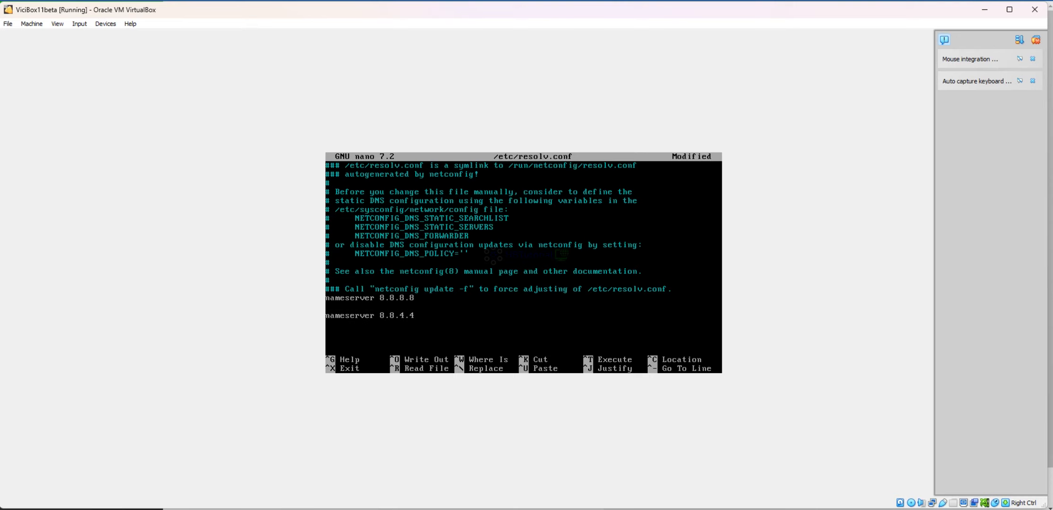
pyautogui.write('nameserver 192.168.20.1')
pyautogui.hotkey('ctrl', 'o')
pyautogui.press('Return')
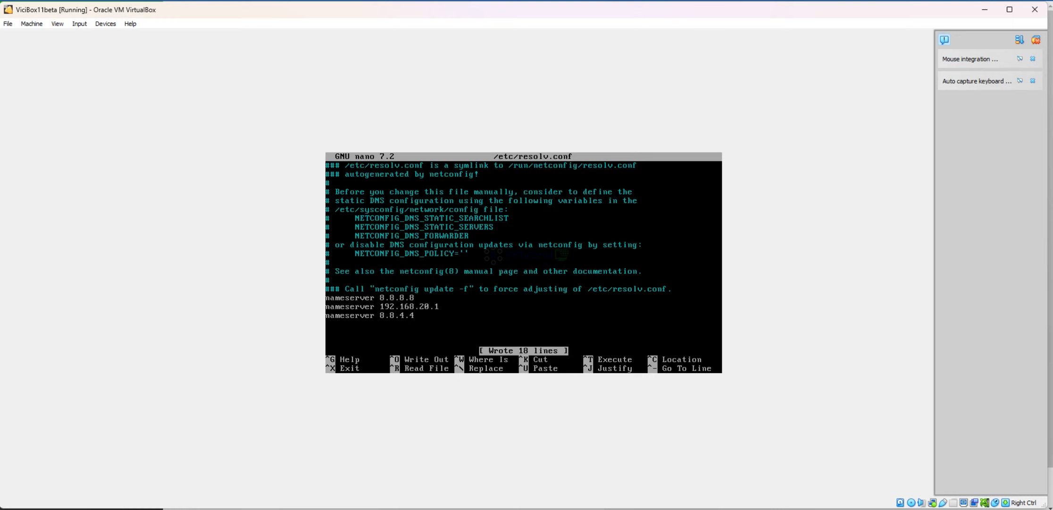
pyautogui.hotkey('ctrl', 'x')
# - Apply the DNS settings with 'netconfig update -f'
pyautogui.write('net')
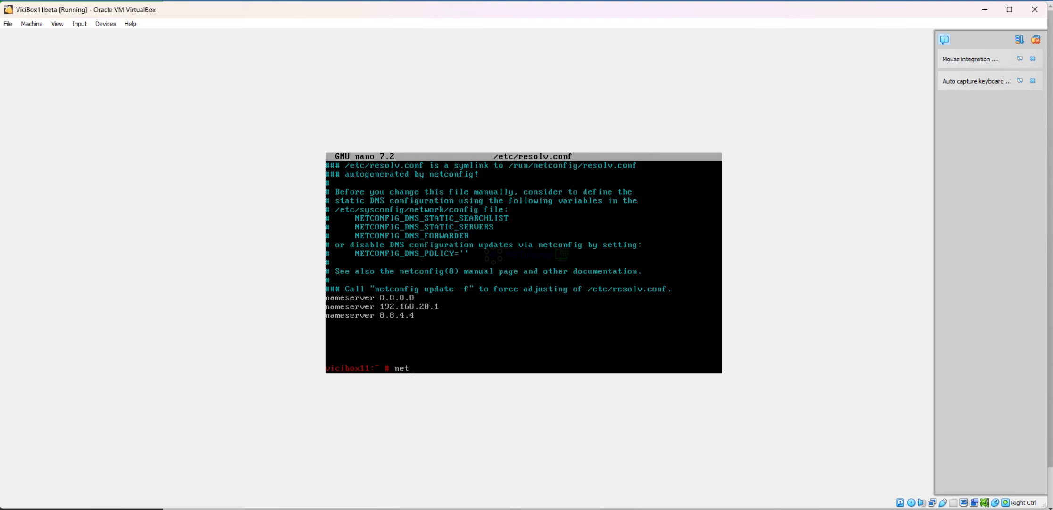
pyautogui.press('Tab')
pyautogui.press('Tab')
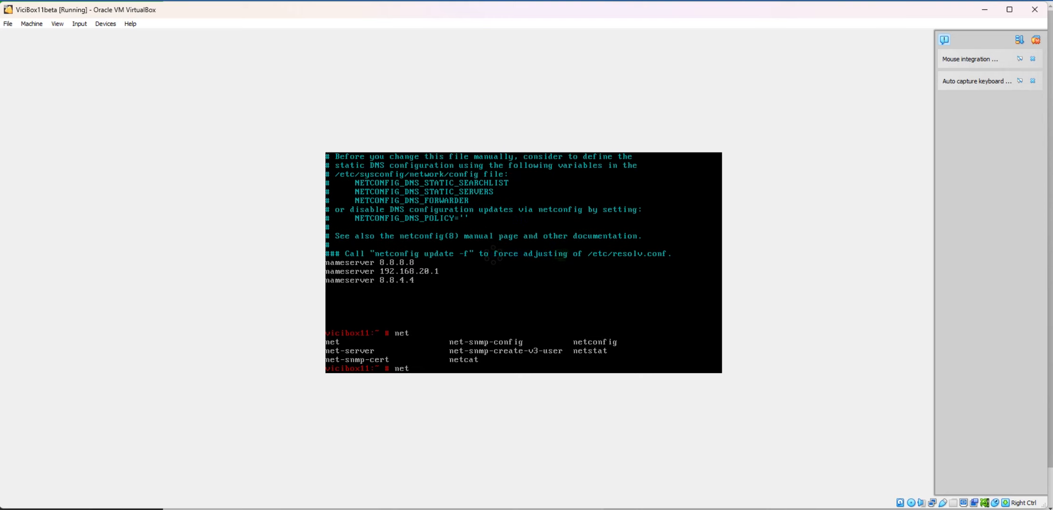
pyautogui.write('config update -f')
pyautogui.press('Return')
# - Ping google.com and 1.1.1.1 to test connectivity, then type 'zypper ref'
pyautogui.press('Up')
pyautogui.press('Up')
pyautogui.press('Up')
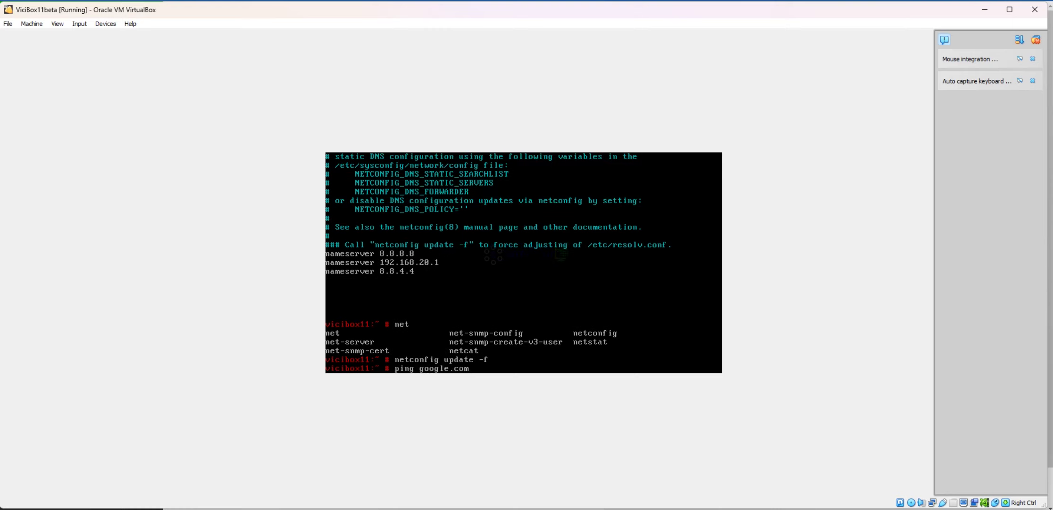
pyautogui.press('Return')
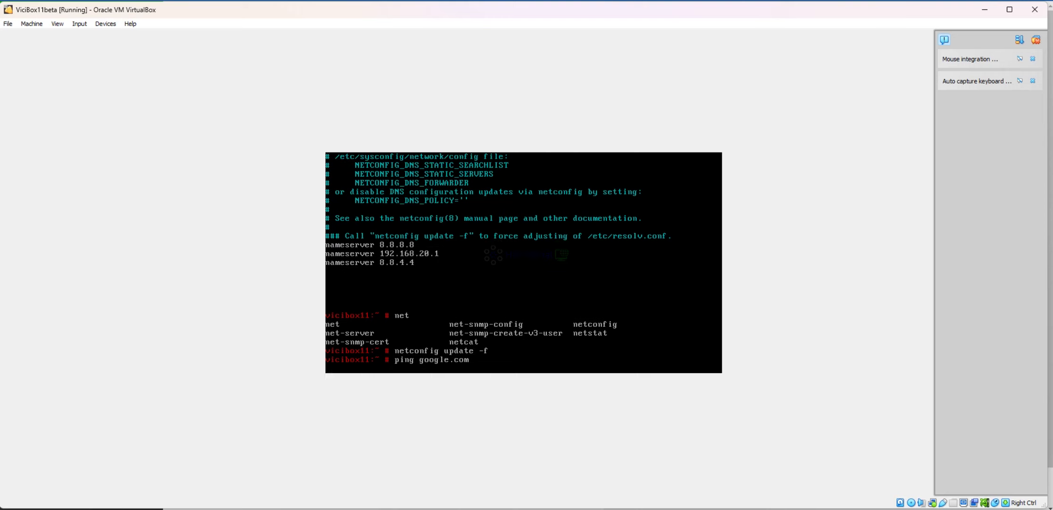
pyautogui.hotkey('ctrl', 'z')
pyautogui.write('ping')
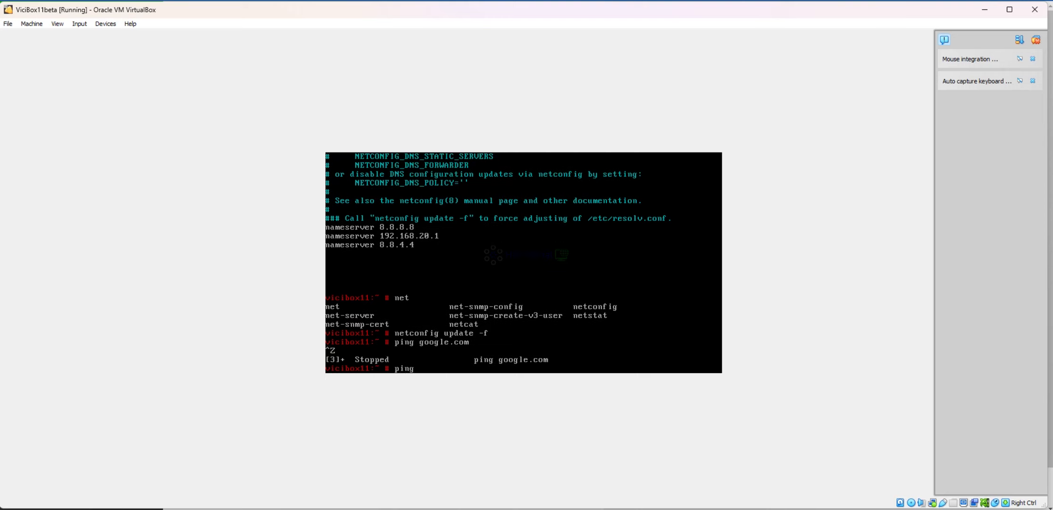
pyautogui.write(' 192')
pyautogui.press('BackSpace')
pyautogui.press('BackSpace')
pyautogui.write('.1.1.1')
pyautogui.press('Return')
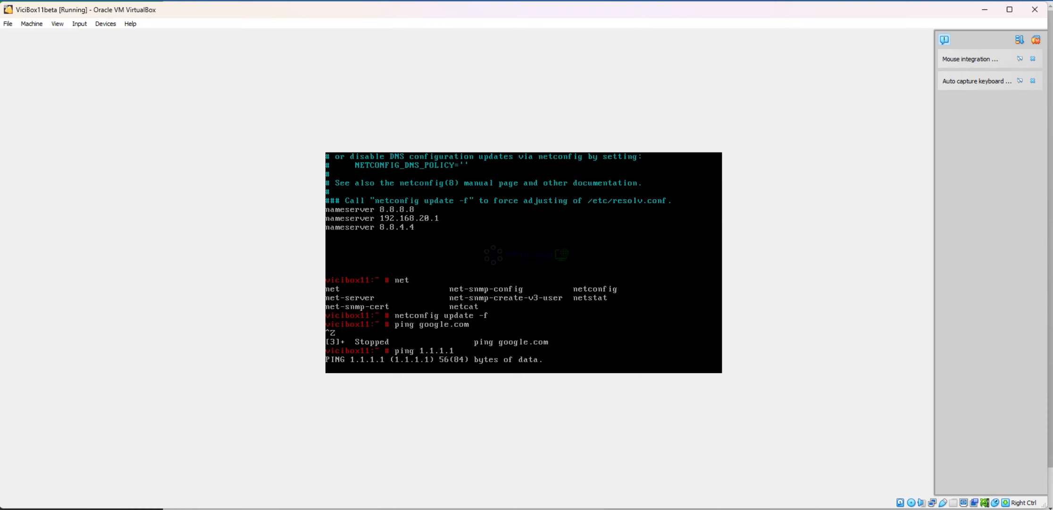
pyautogui.hotkey('ctrl', 'z')
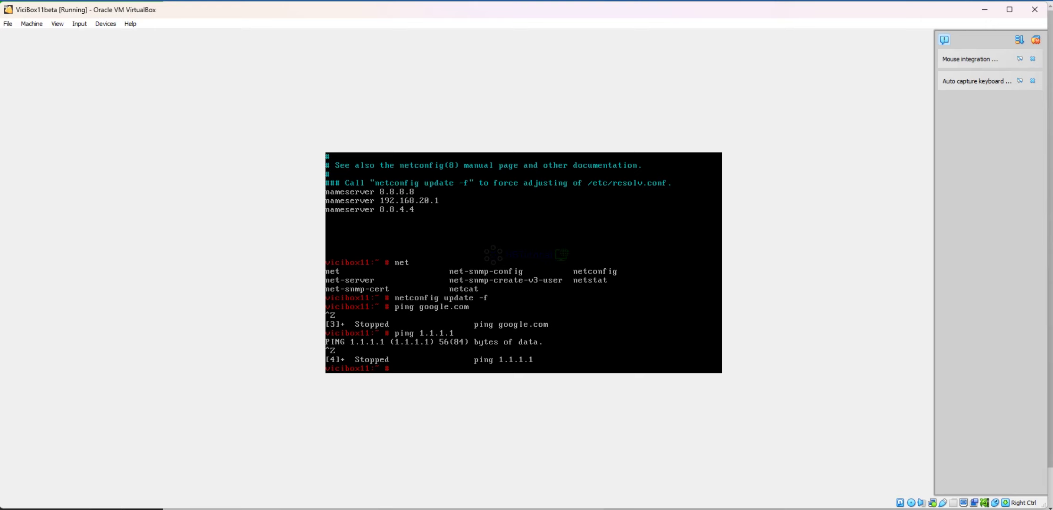
pyautogui.write('yu')
pyautogui.write('zypper')
pyautogui.write(' ref')
# - Start the zypper repository refresh and force-unmount the installer ISO from the optical drive
pyautogui.press('Return')
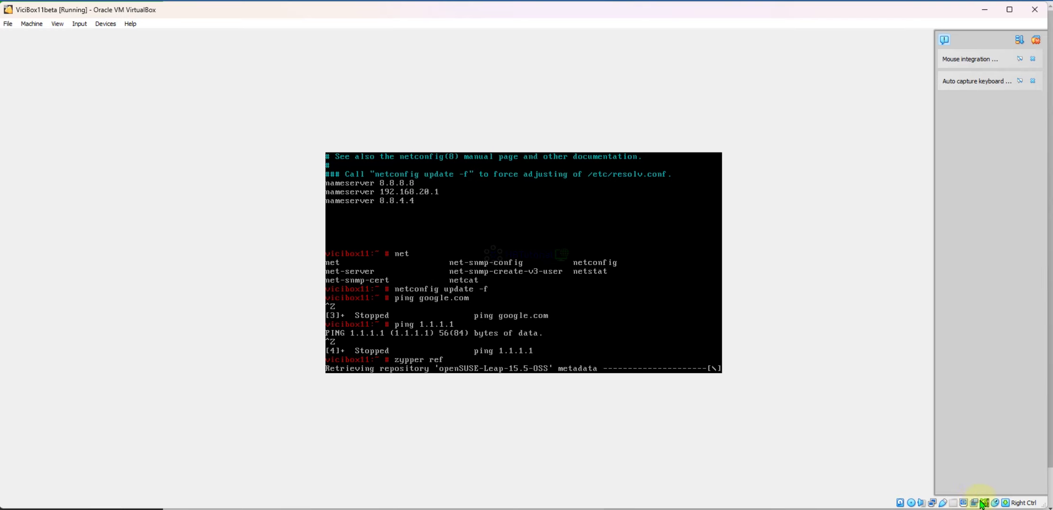
pyautogui.moveTo(986, 504)
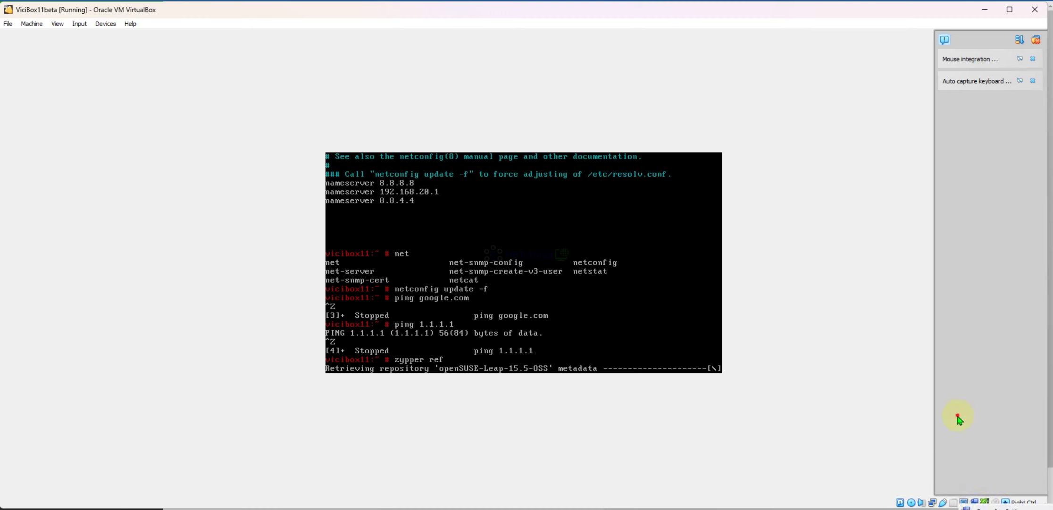
pyautogui.click(911, 502)
pyautogui.click(924, 493)
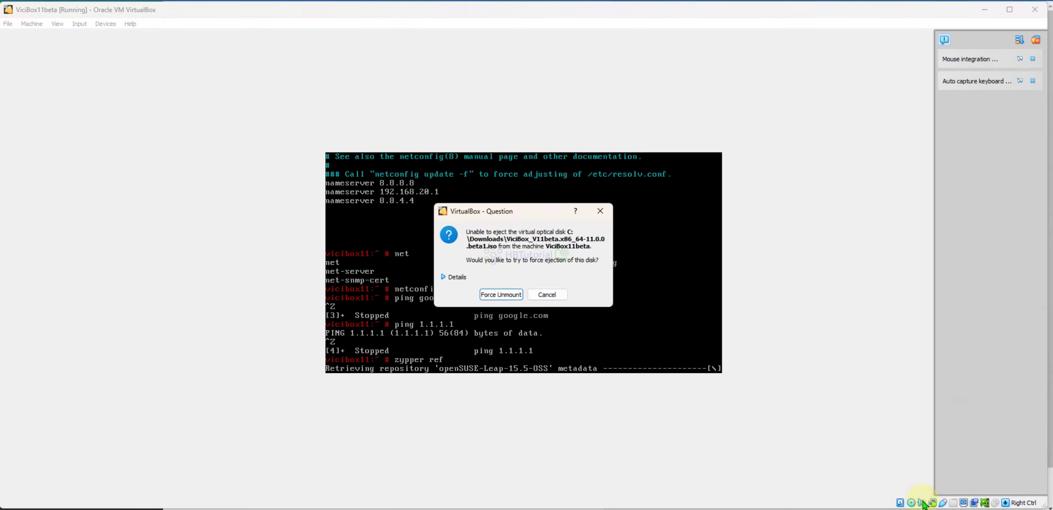
pyautogui.click(501, 297)
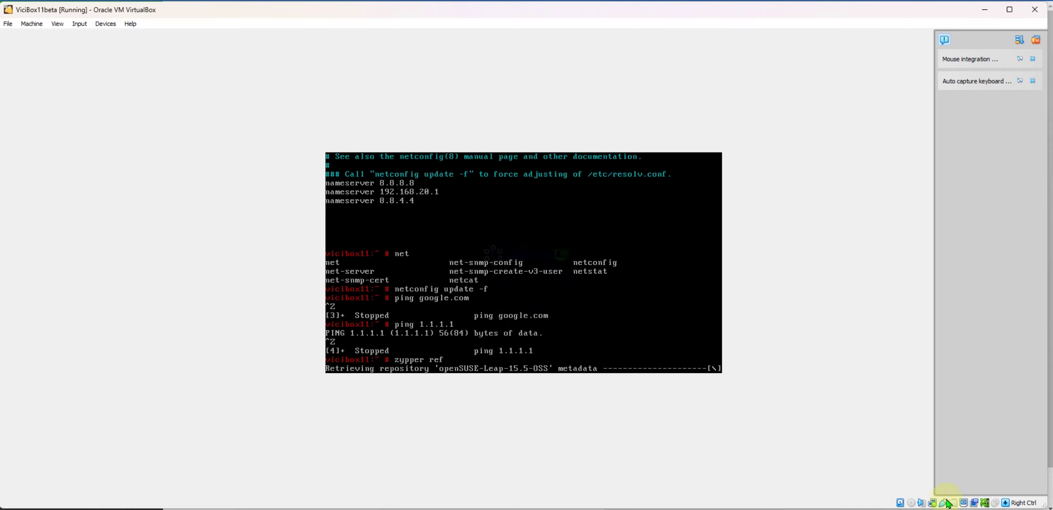
# - Check the VM's network adapter menu and close it without changes
pyautogui.click(932, 502)
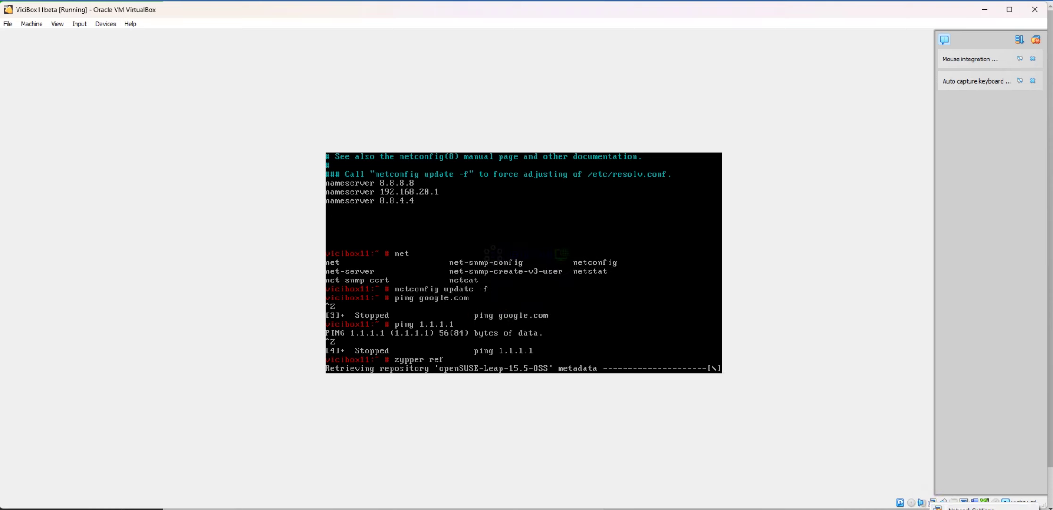
pyautogui.click(934, 505)
pyautogui.click(970, 391)
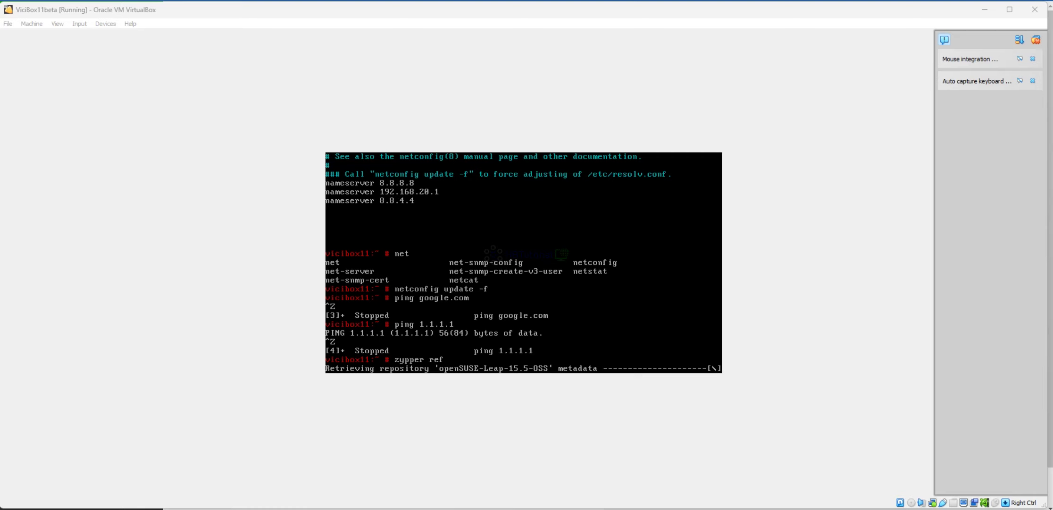
# - Halt the zypper refresh, ping gateway 192.168.20.1, then run ifconfig showing eth0 at 192.168.20.11
pyautogui.click(481, 241)
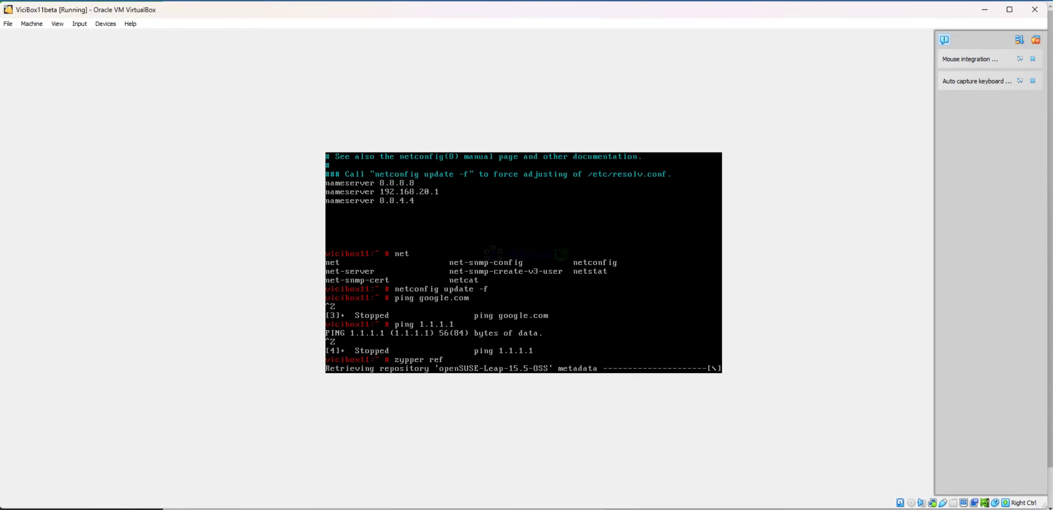
pyautogui.hotkey('ctrl', 'z')
pyautogui.press('Up')
pyautogui.press('Up')
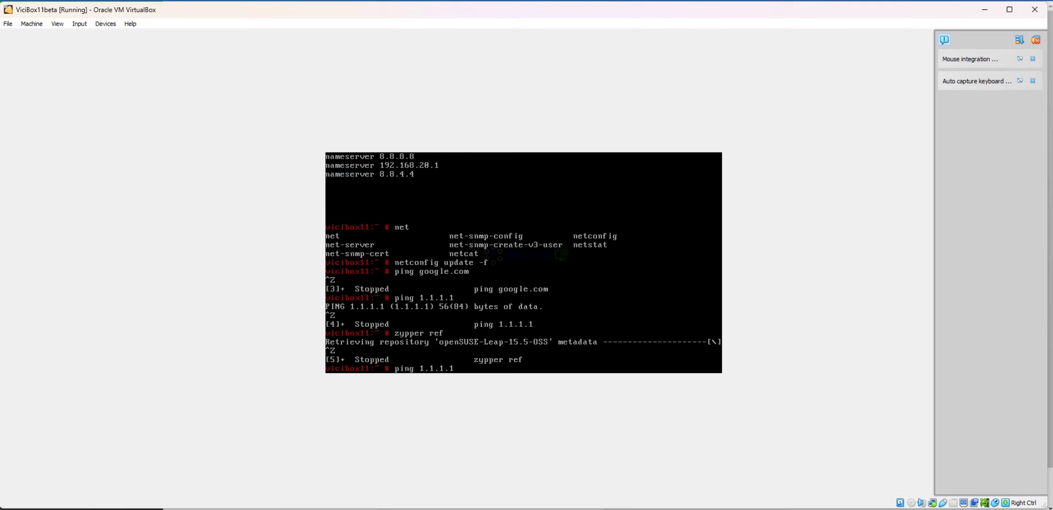
pyautogui.press('BackSpace')
pyautogui.press('BackSpace')
pyautogui.press('BackSpace')
pyautogui.press('BackSpace')
pyautogui.press('BackSpace')
pyautogui.press('BackSpace')
pyautogui.press('BackSpace')
pyautogui.press('BackSpace')
pyautogui.press('BackSpace')
pyautogui.press('BackSpace')
pyautogui.write('192.168.2')
pyautogui.press('Return')
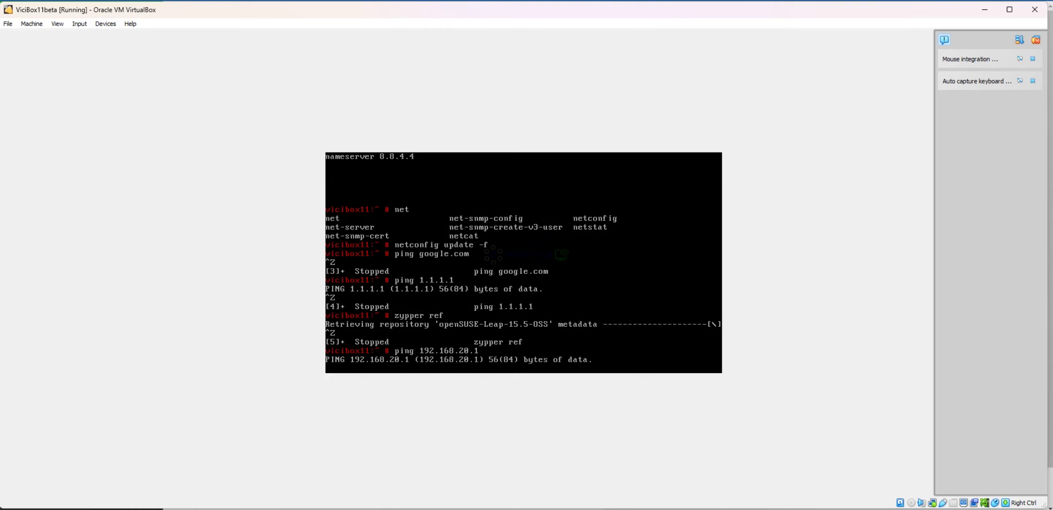
pyautogui.hotkey('ctrl', 'z')
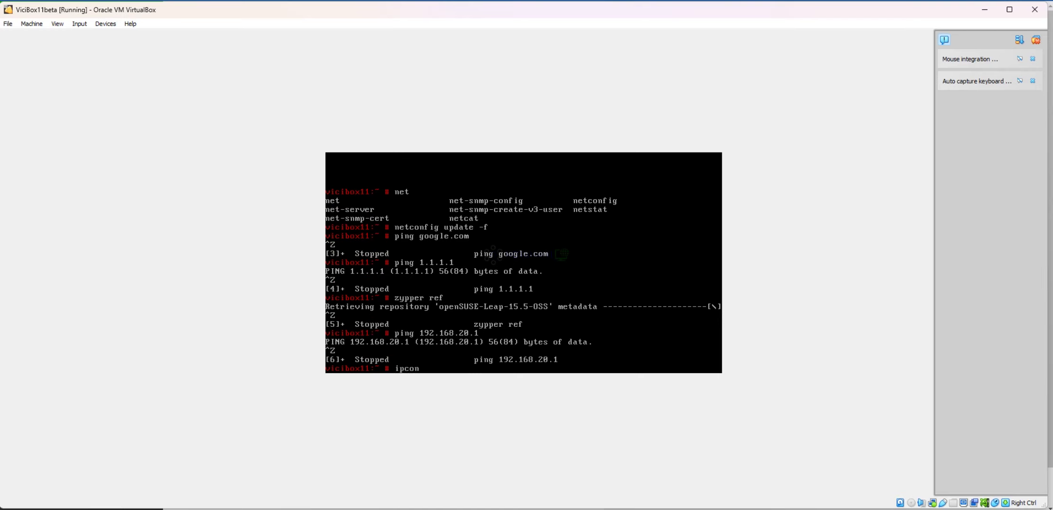
pyautogui.write('ifconfig')
pyautogui.press('Return')
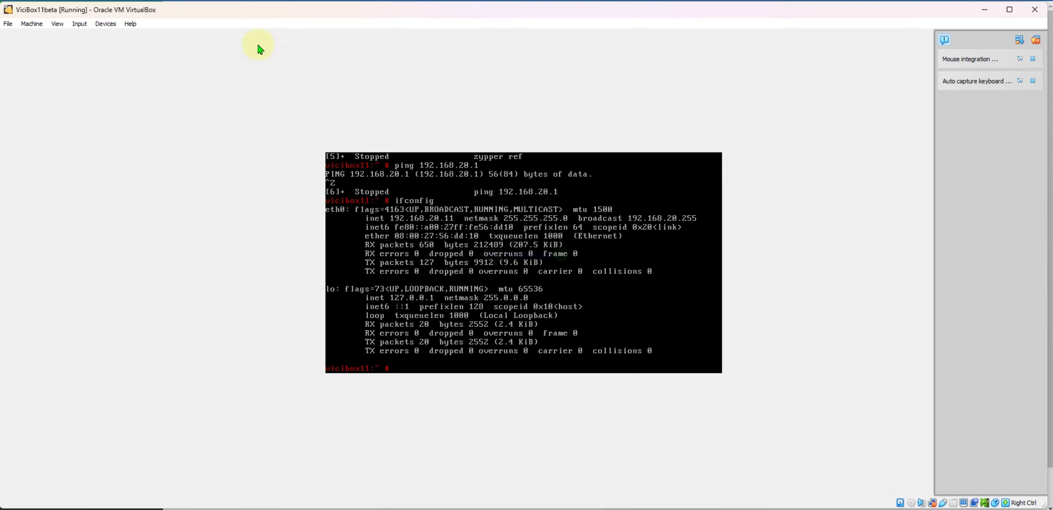
# - Shut down ViciBox11beta via ACPI Shutdown and confirm it shows Powered Off in the Manager
pyautogui.click(105, 24)
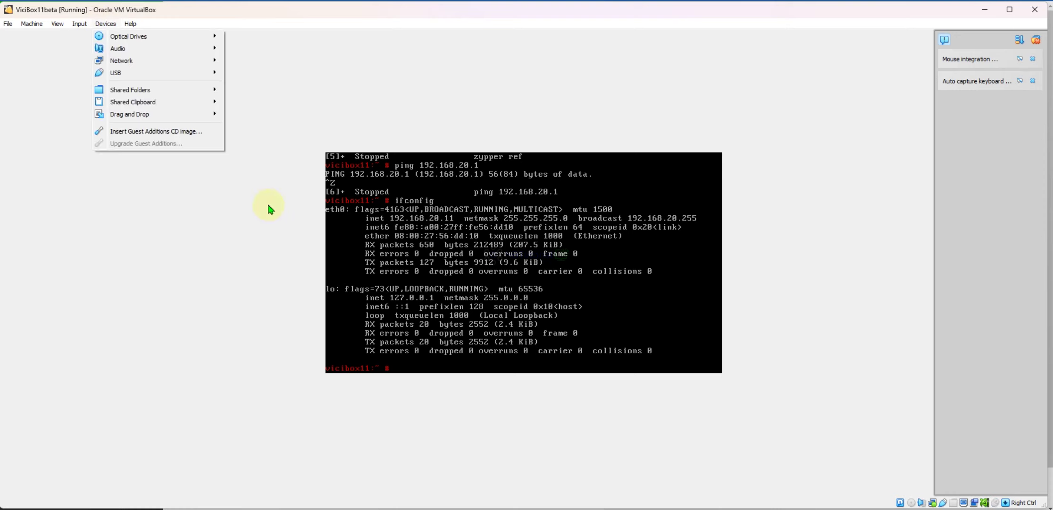
pyautogui.click(8, 23)
pyautogui.click(32, 24)
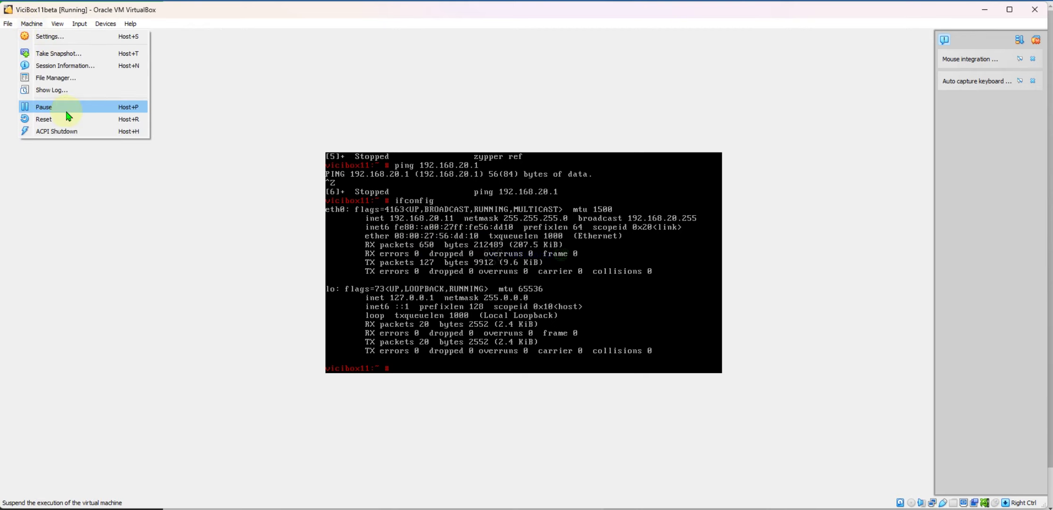
pyautogui.click(65, 132)
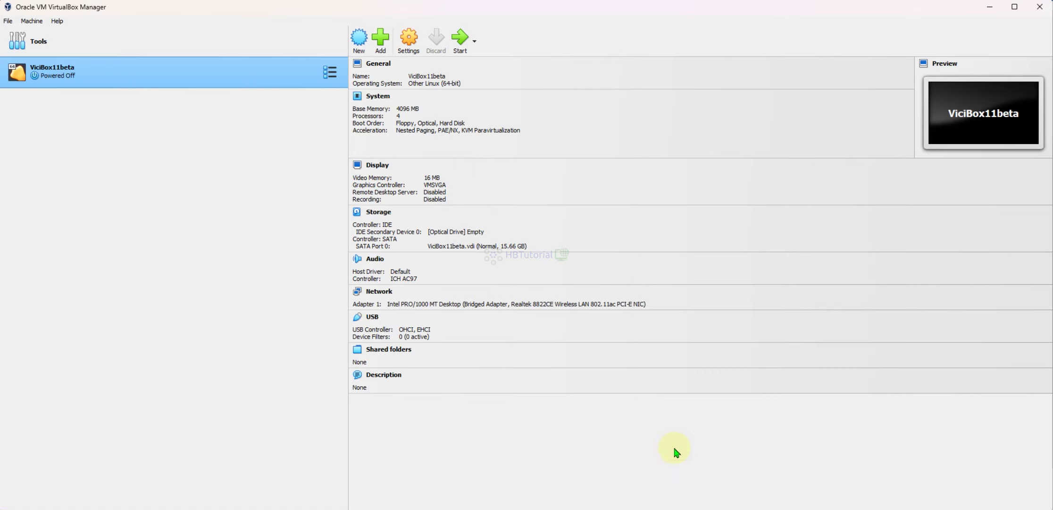
pyautogui.rightClick(158, 70)
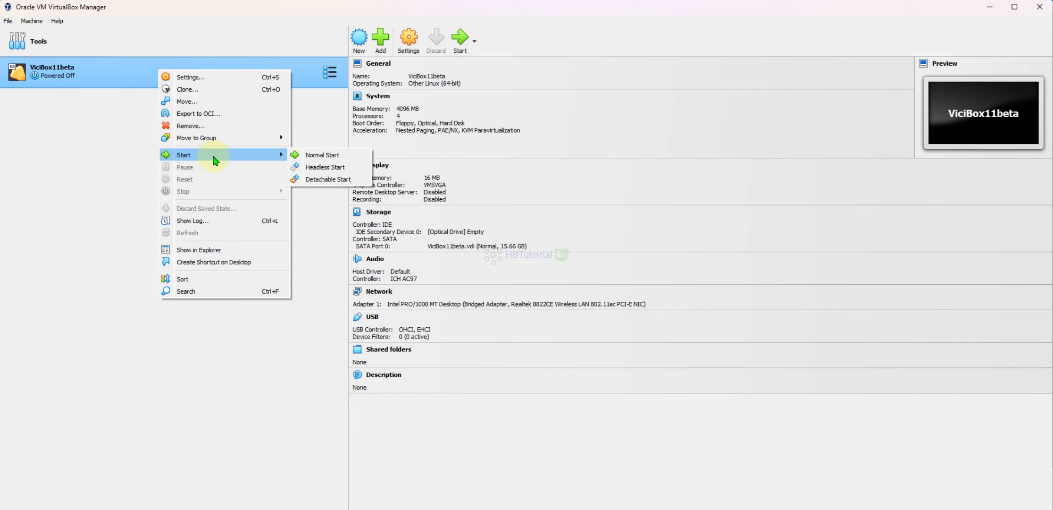
pyautogui.click(303, 267)
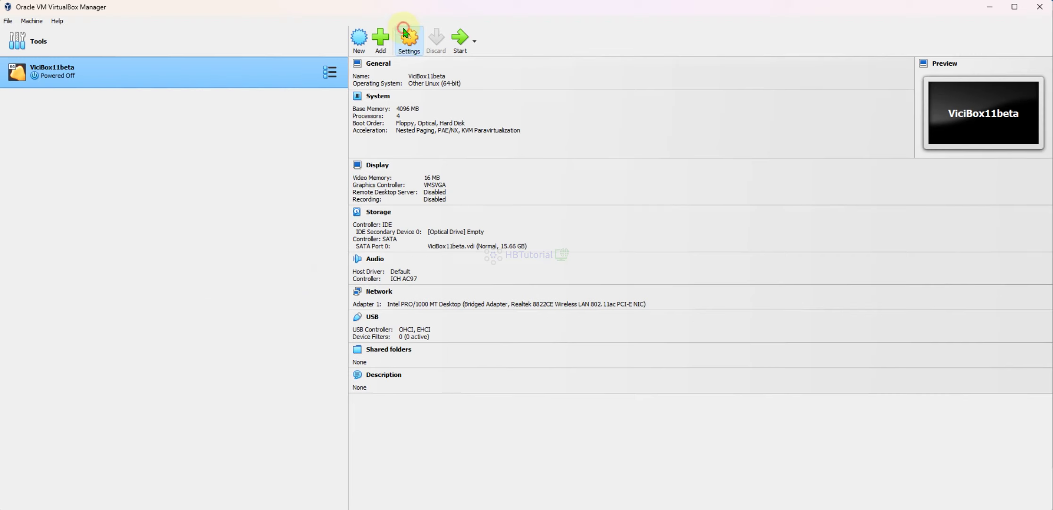
# - Open ViciBox11beta's Network settings and try the NAT and NAT Network attachment types
pyautogui.click(408, 37)
pyautogui.click(380, 239)
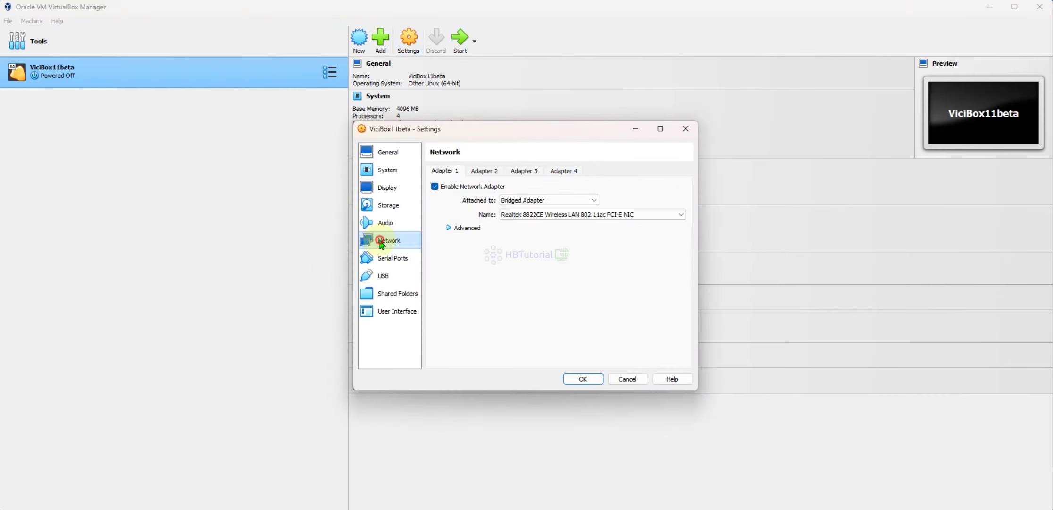
pyautogui.click(522, 200)
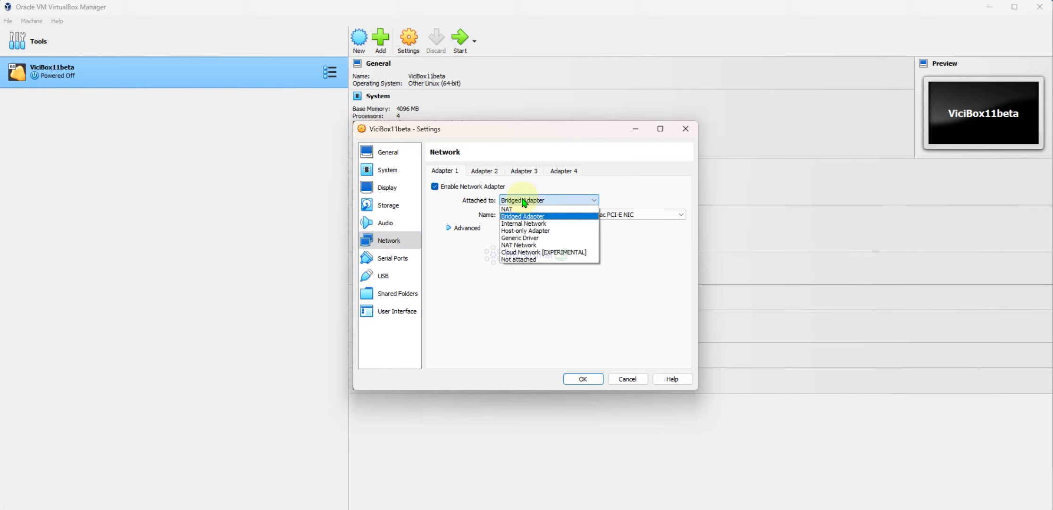
pyautogui.click(520, 208)
pyautogui.click(527, 201)
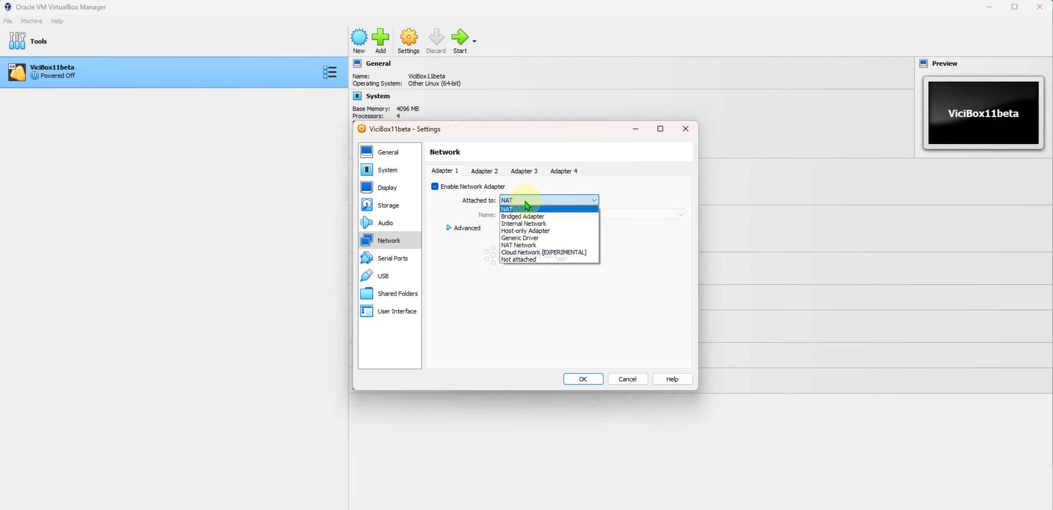
pyautogui.click(527, 245)
pyautogui.click(527, 218)
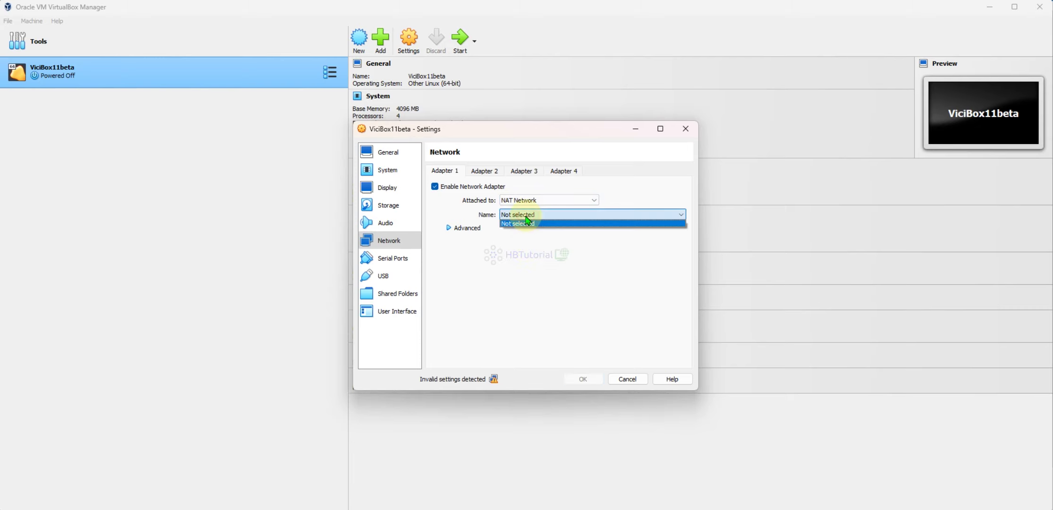
pyautogui.click(527, 203)
# - Try Internal Network, then settle on NAT for adapter 1 and save the settings
pyautogui.click(527, 202)
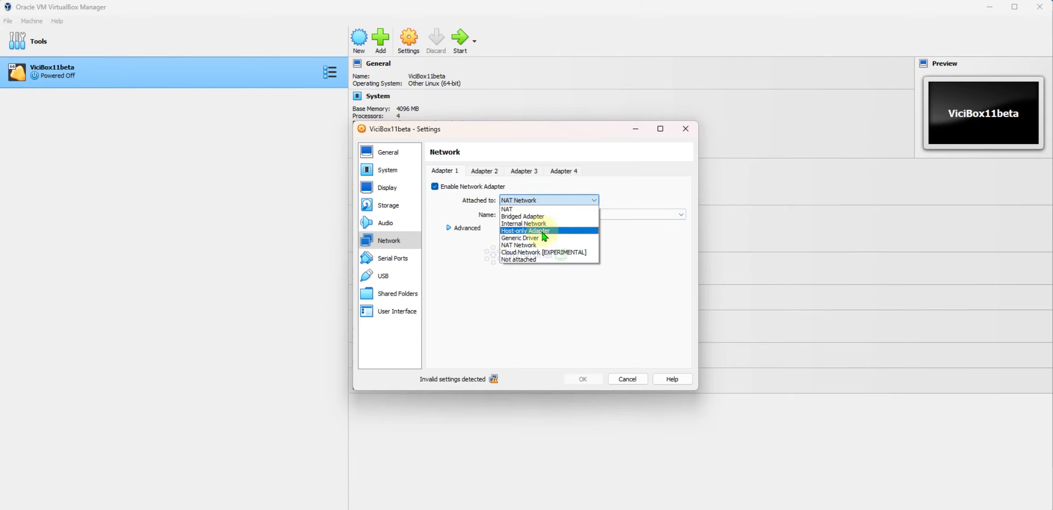
pyautogui.click(536, 223)
pyautogui.click(539, 203)
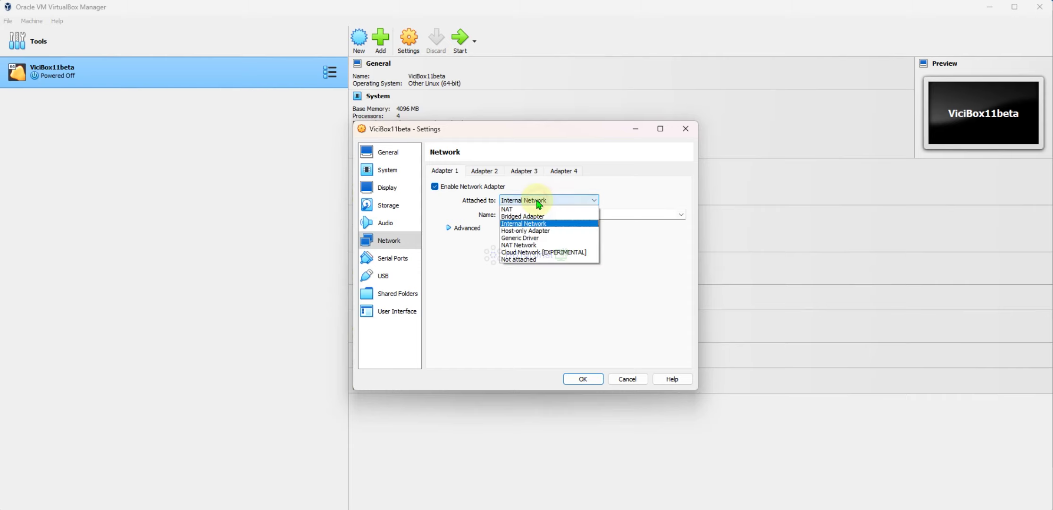
pyautogui.click(525, 209)
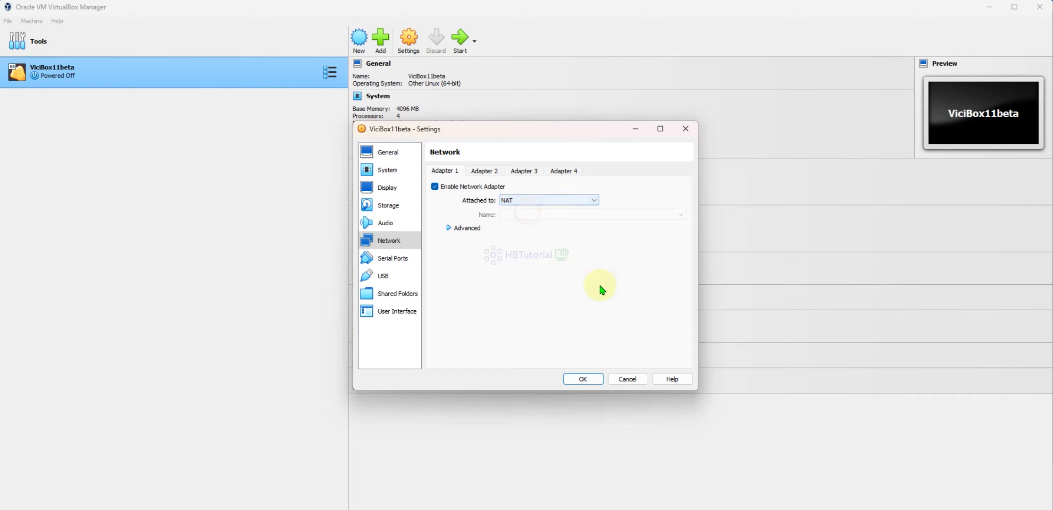
pyautogui.click(457, 230)
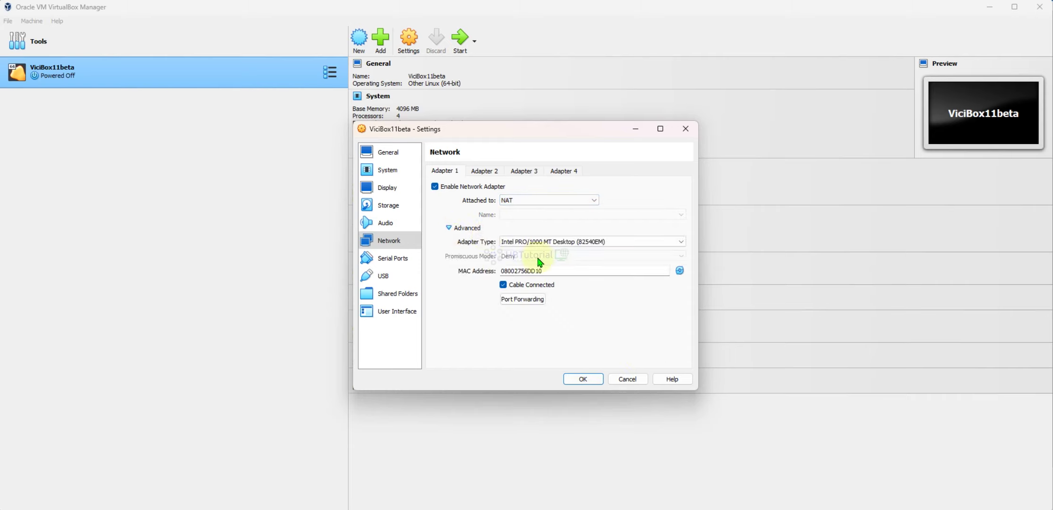
pyautogui.click(584, 379)
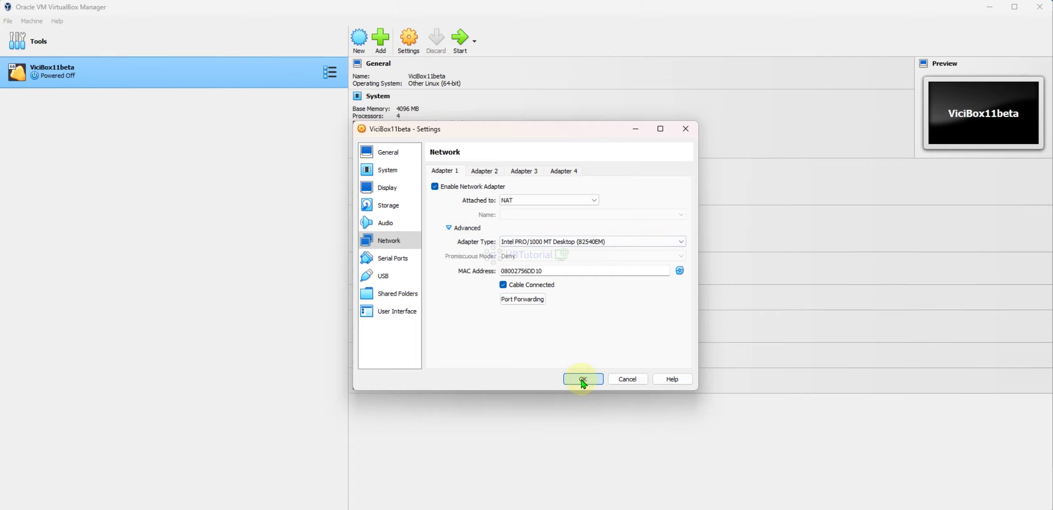
# - Start ViciBox11beta, enlarge its window, and boot the default ViciBox v.11.0 GRUB entry
pyautogui.click(460, 40)
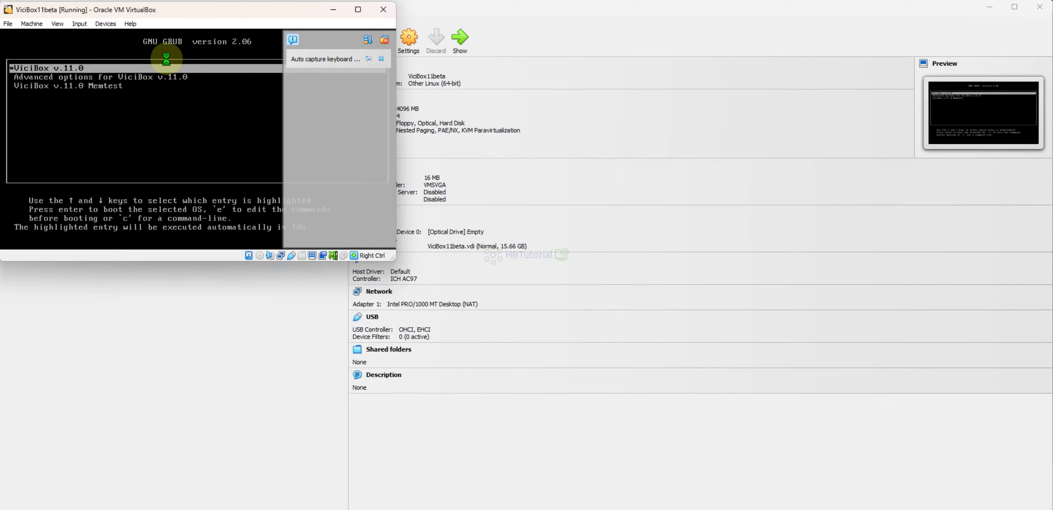
pyautogui.moveTo(394, 259); pyautogui.dragTo(1050, 508)
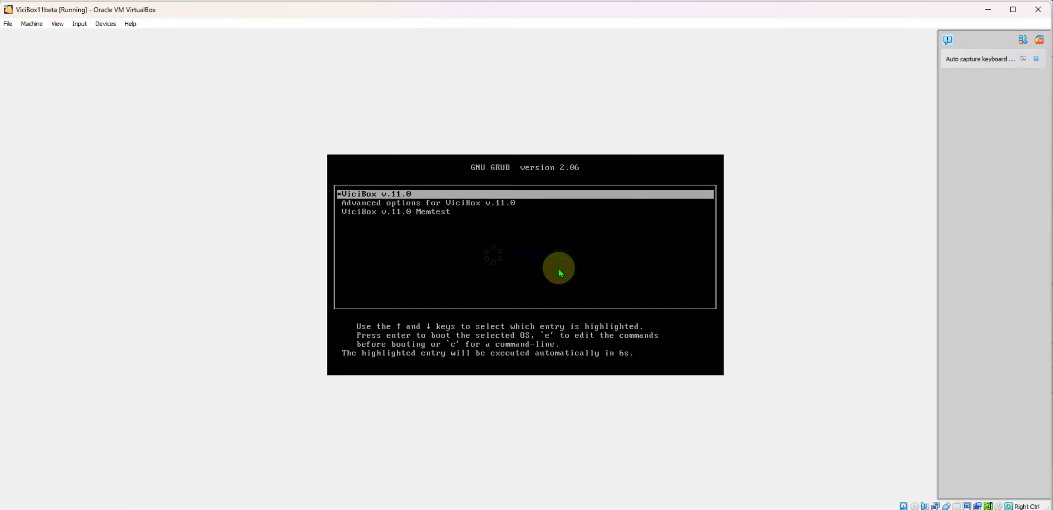
pyautogui.click(559, 268)
pyautogui.press('Return')
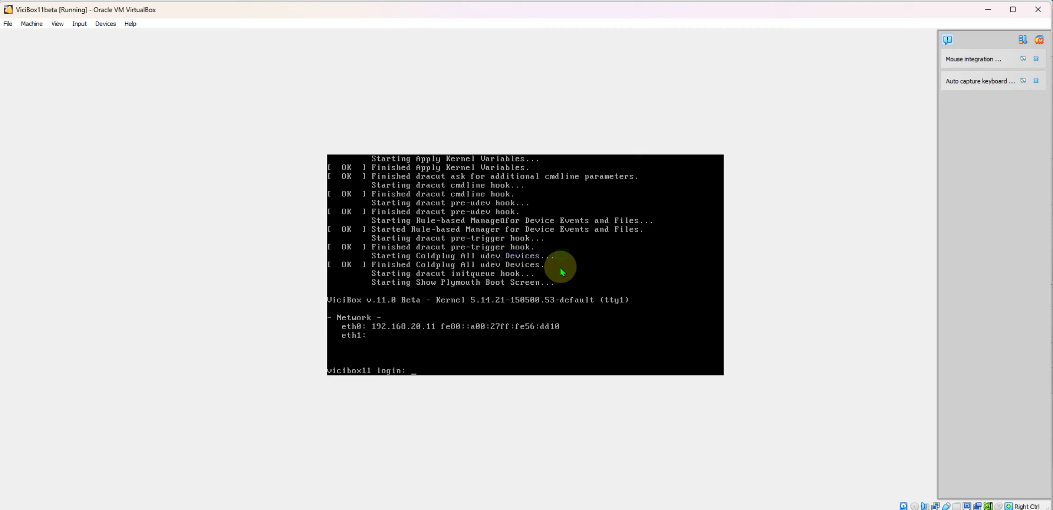
# - Log in as root and rerun ping 1.1.1.1, which fails with Destination Host Unreachable
pyautogui.write('root')
pyautogui.press('Return')
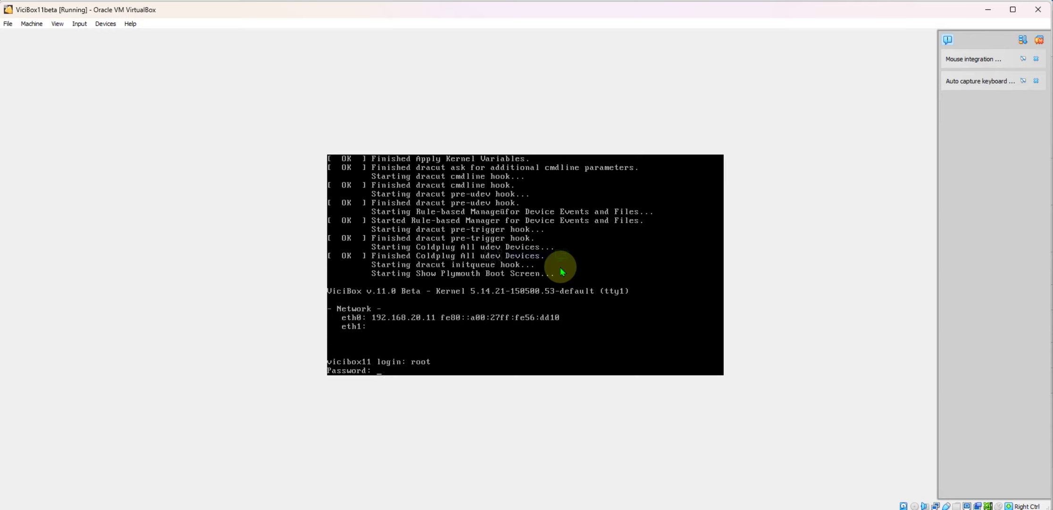
pyautogui.press('Return')
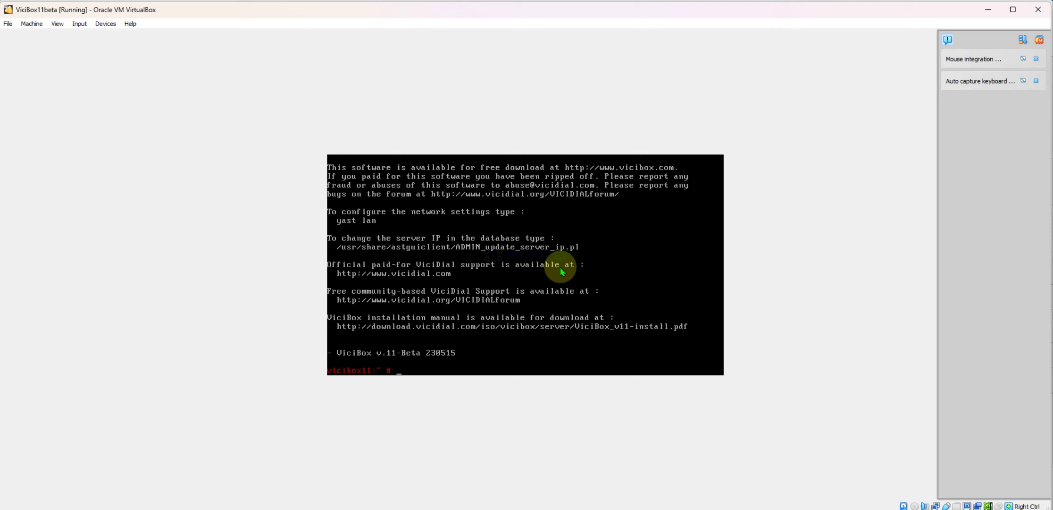
pyautogui.press('Up')
pyautogui.press('Up')
pyautogui.press('Up')
pyautogui.press('Up')
pyautogui.press('Return')
pyautogui.hotkey('ctrl', 'z')
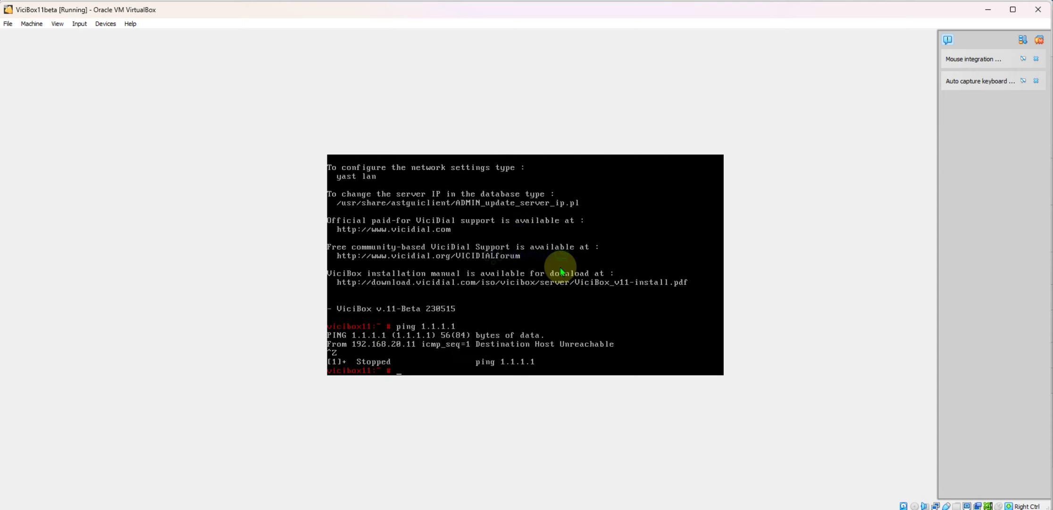
# - Launch the YaST lan network module after correcting the mistyped 'yast llan' command
pyautogui.write('yast llan')
pyautogui.press('Return')
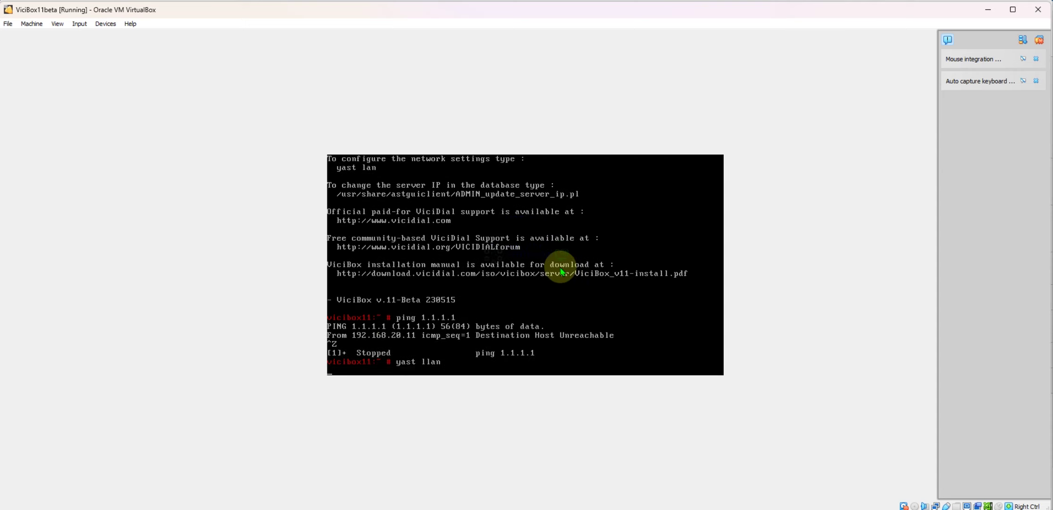
pyautogui.write('yast lan')
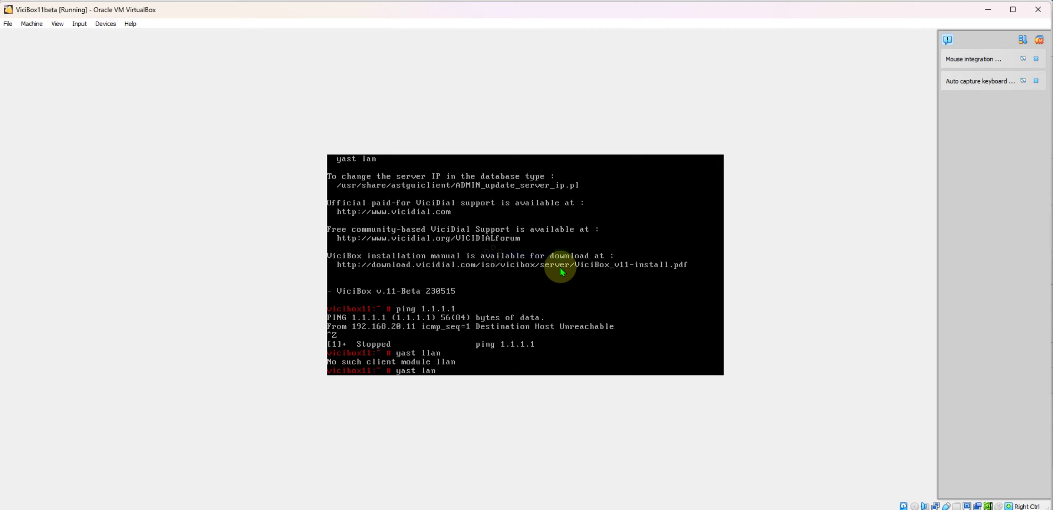
pyautogui.press('Return')
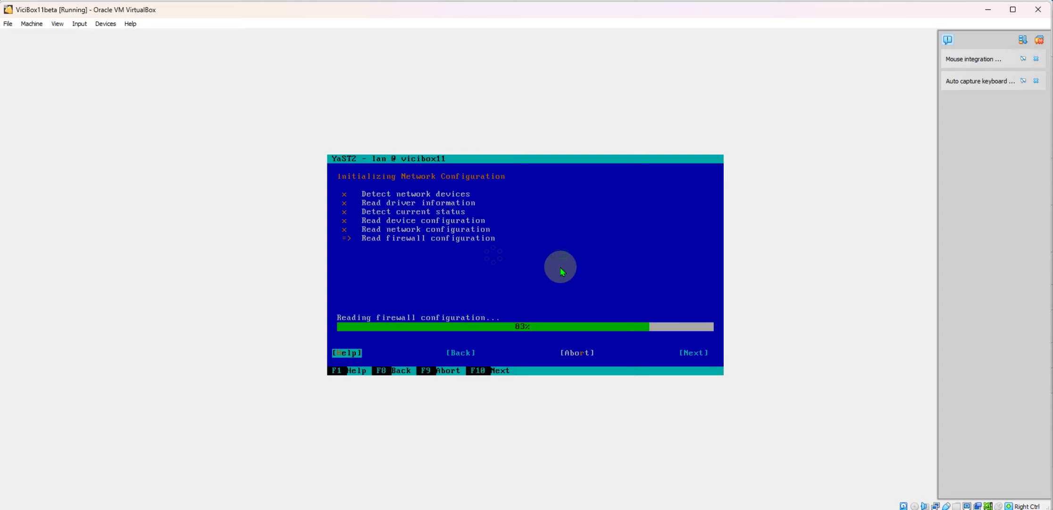
# - Set eth0 to Dynamic Address (DHCP), remove the static default route, and save in YaST
pyautogui.press('Tab')
pyautogui.press('Tab')
pyautogui.press('Tab')
pyautogui.press('Tab')
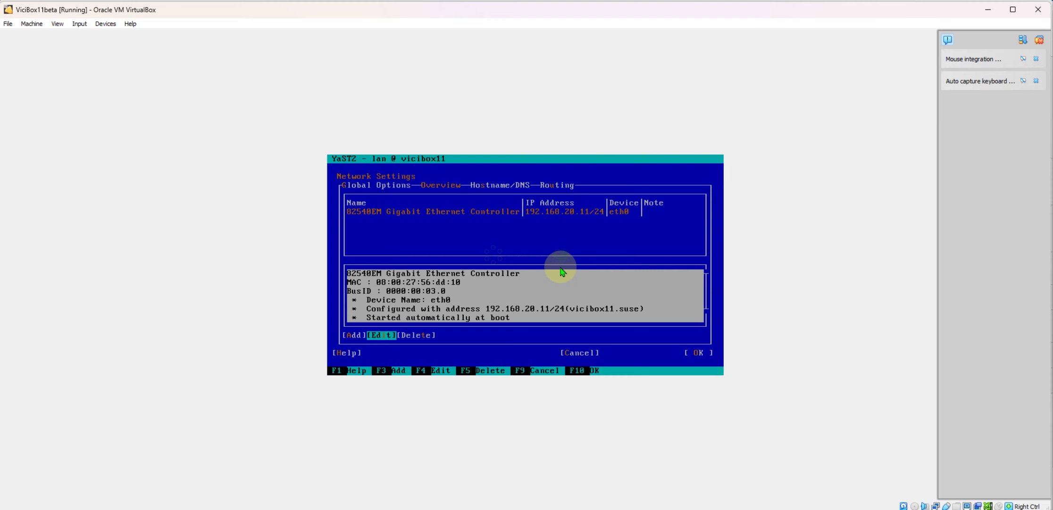
pyautogui.press('Return')
pyautogui.press('Tab')
pyautogui.press('Down')
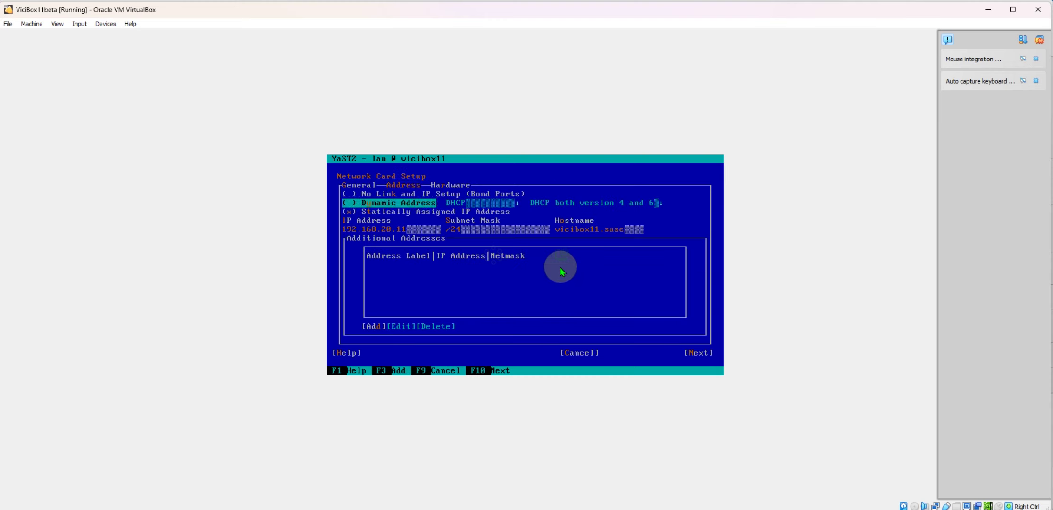
pyautogui.press('space')
pyautogui.press('Tab')
pyautogui.press('Tab')
pyautogui.press('Tab')
pyautogui.press('Tab')
pyautogui.press('Tab')
pyautogui.press('Tab')
pyautogui.press('Tab')
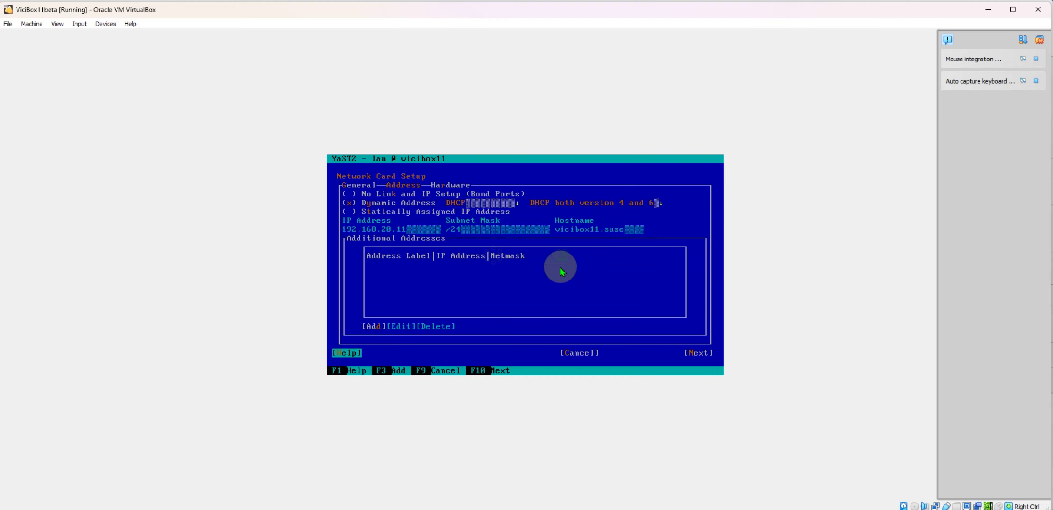
pyautogui.press('Return')
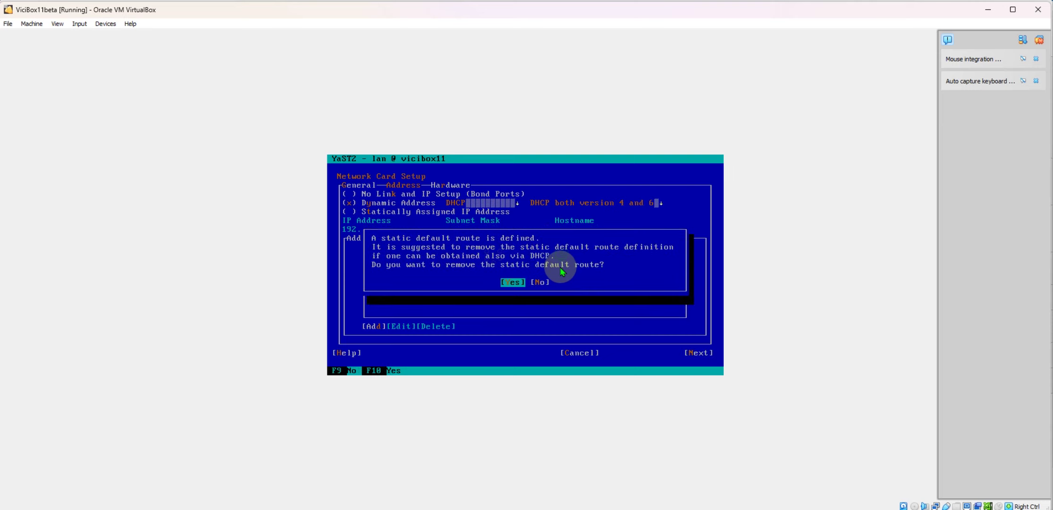
pyautogui.press('Return')
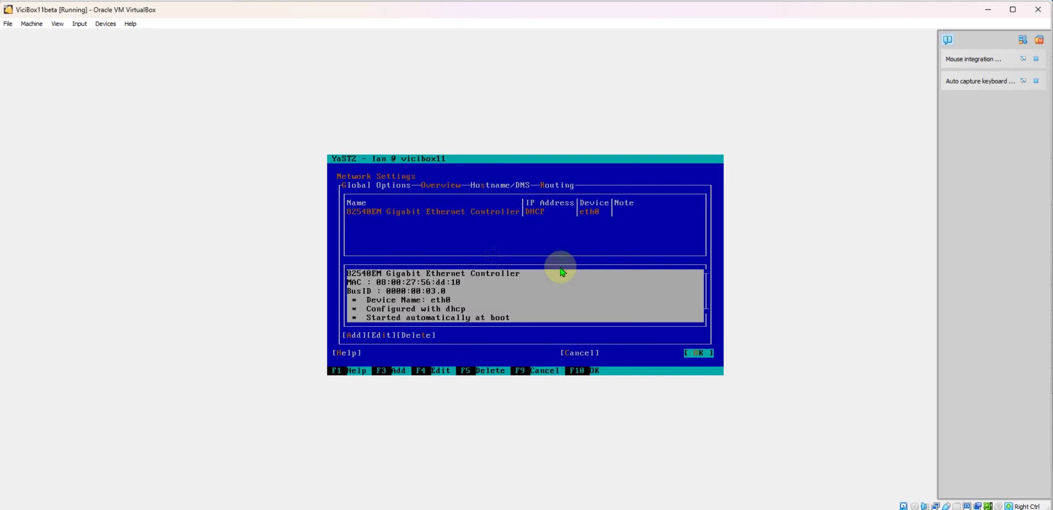
pyautogui.press('Return')
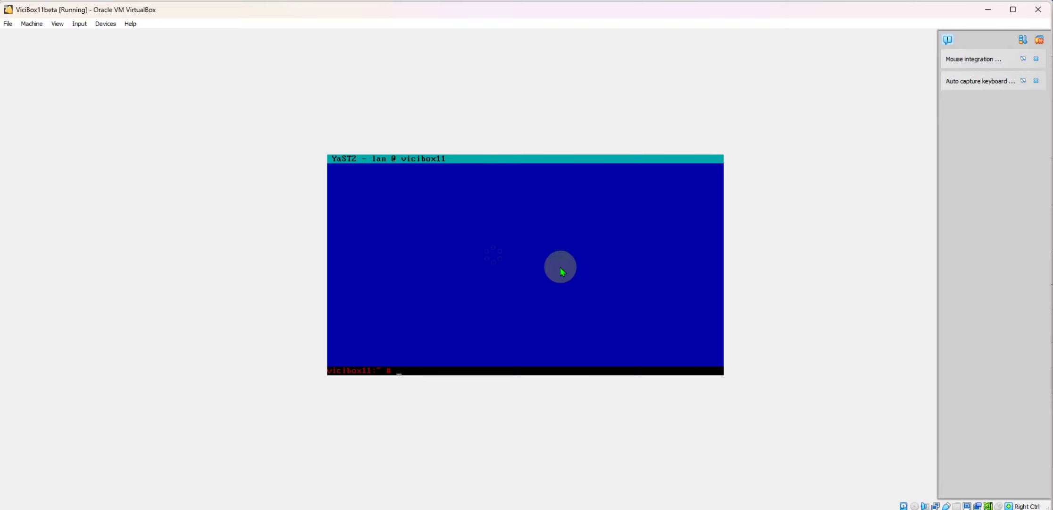
# - Ping google.com successfully, then run ifconfig to show the new DHCP address
pyautogui.write('ping google.com')
pyautogui.press('Return')
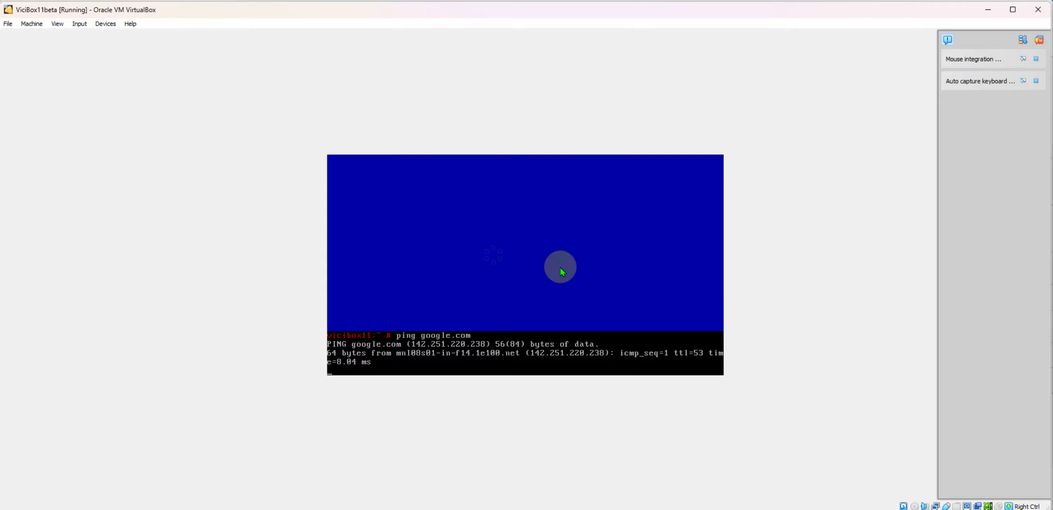
pyautogui.hotkey('ctrl', 'z')
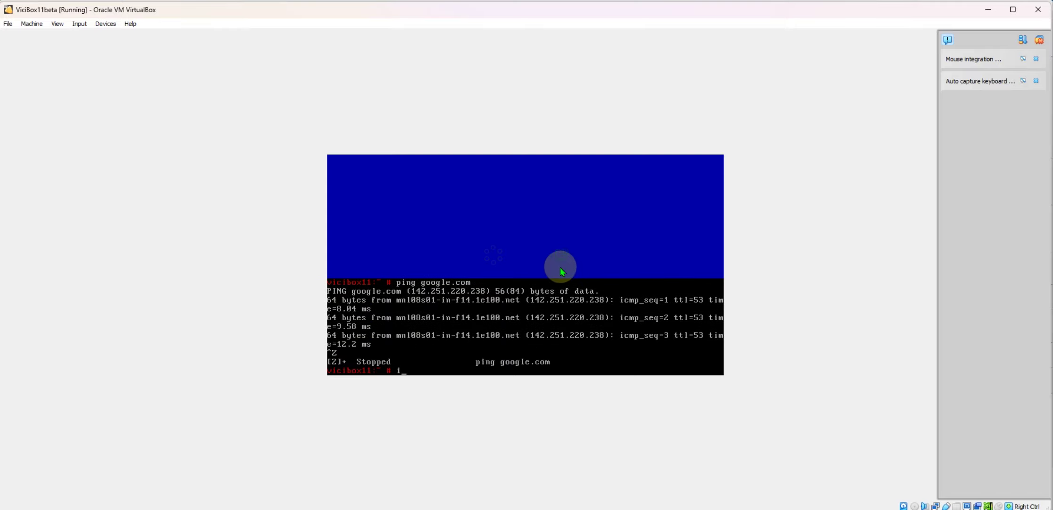
pyautogui.write('ifconfig')
pyautogui.press('Return')
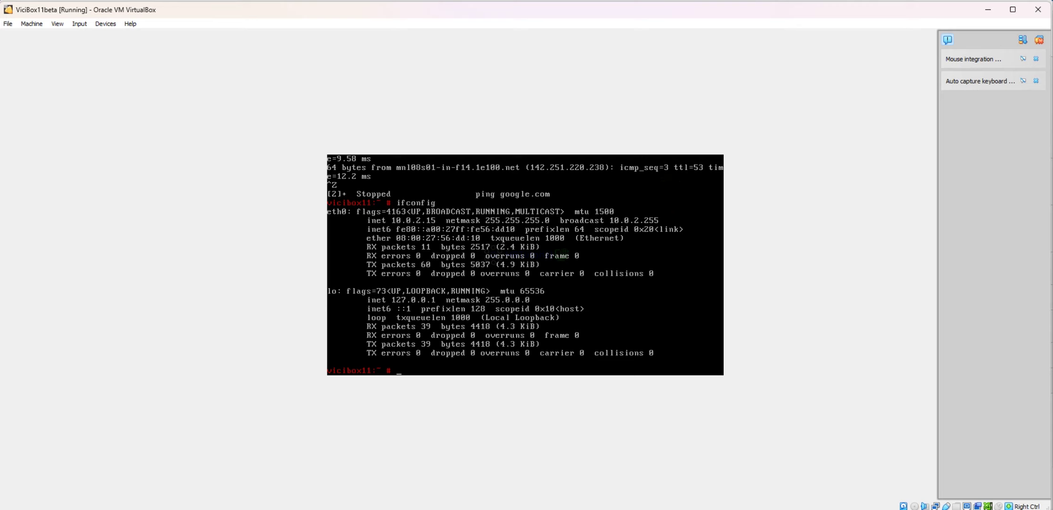
# - Run 'zypper ref' to refresh all package repositories
pyautogui.click(585, 283)
pyautogui.write('zypper ref')
pyautogui.press('Return')
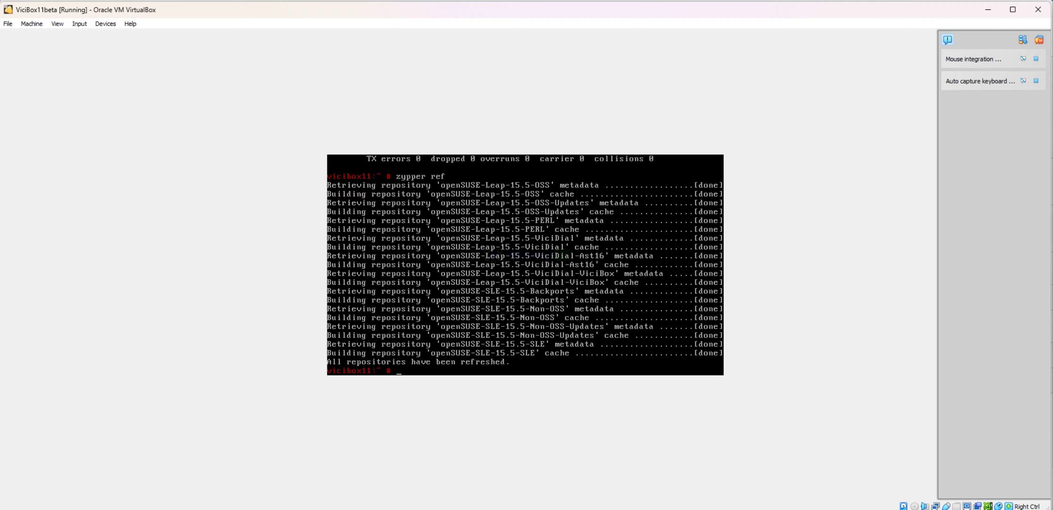
# - Run 'zypper up' and answer y to upgrade the 6 Asterisk packages
pyautogui.write('zypper up')
pyautogui.press('Return')
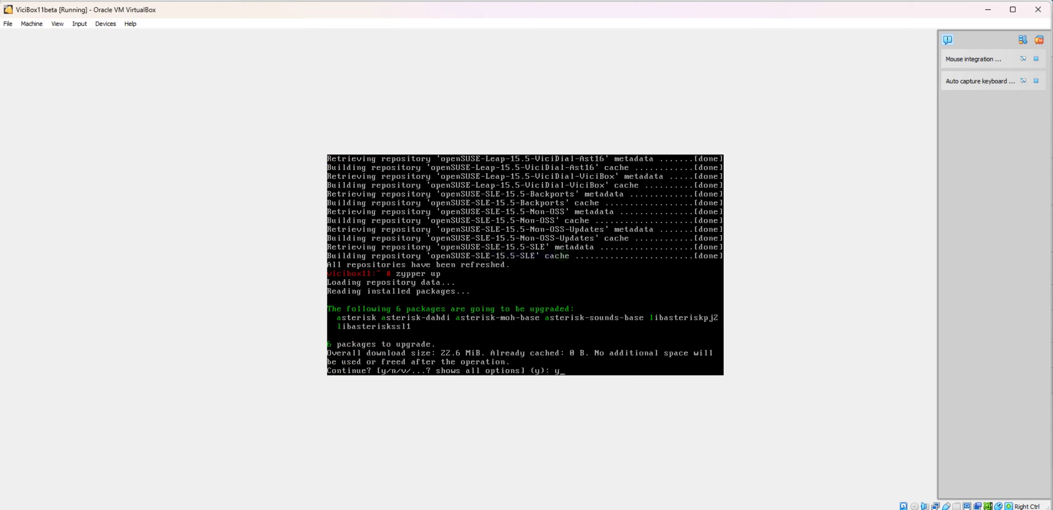
pyautogui.write('y')
pyautogui.press('Return')
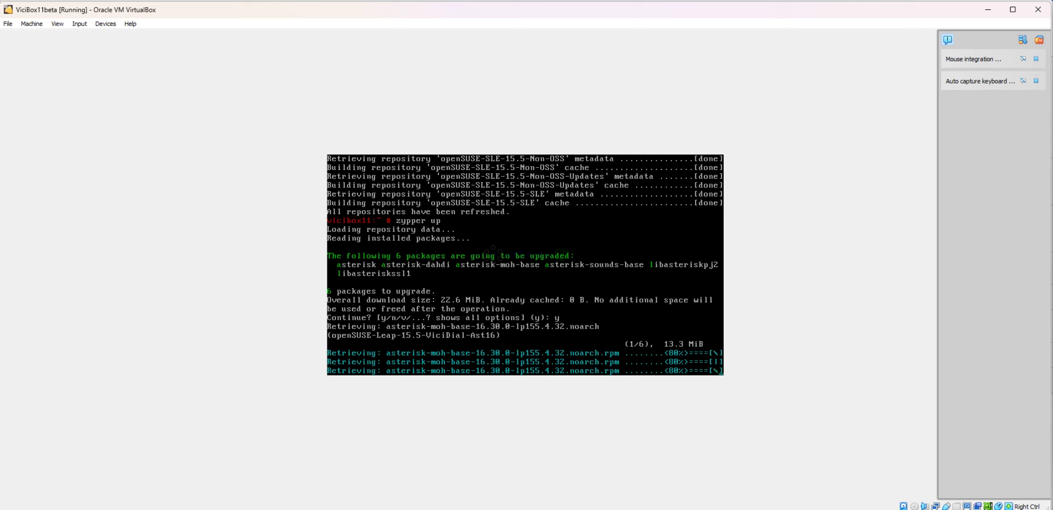
pyautogui.click(581, 275)
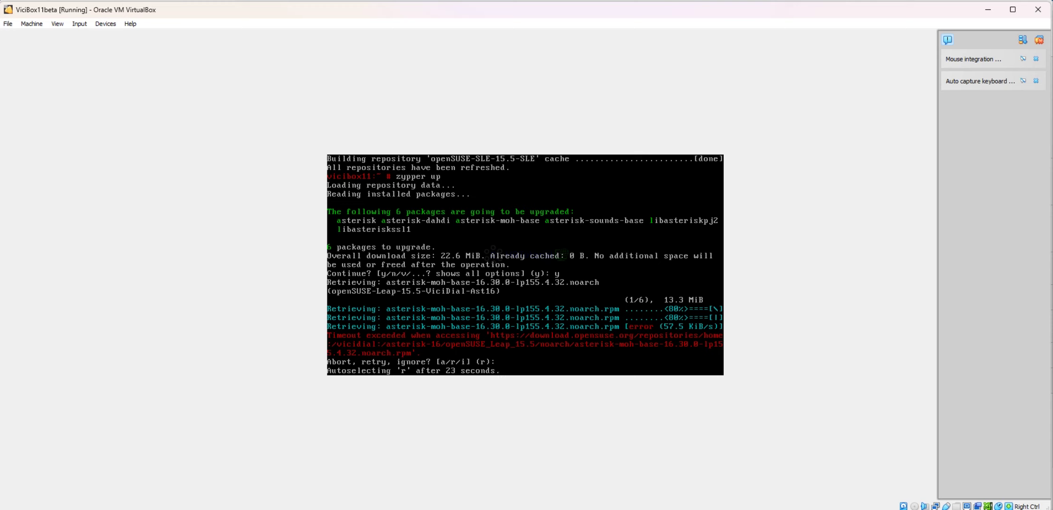
# - Retry the timed-out asterisk-moh-base download so the upgrade completes
pyautogui.press('Return')
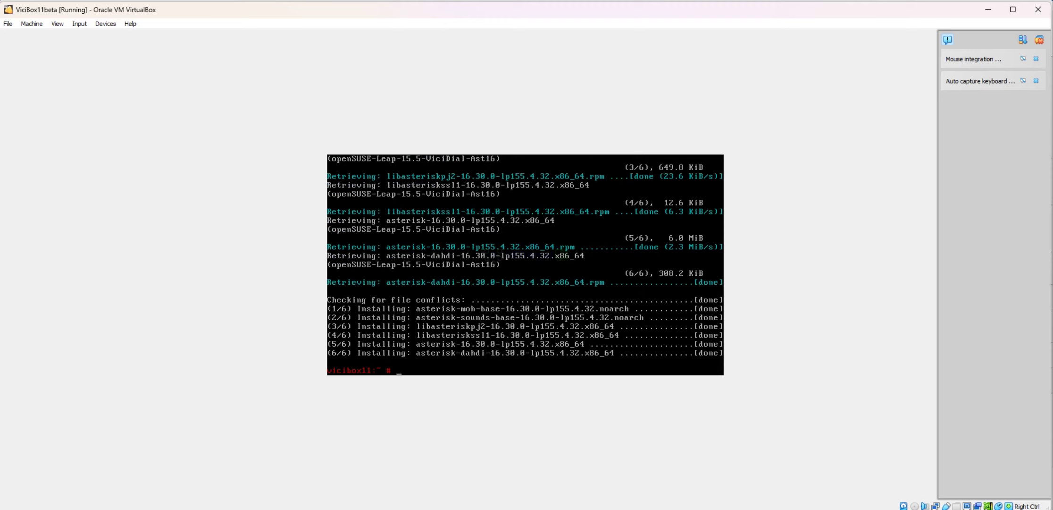
# - Reboot the ViciBox guest and enlarge its window to nearly full screen
pyautogui.write('reboot')
pyautogui.press('Return')
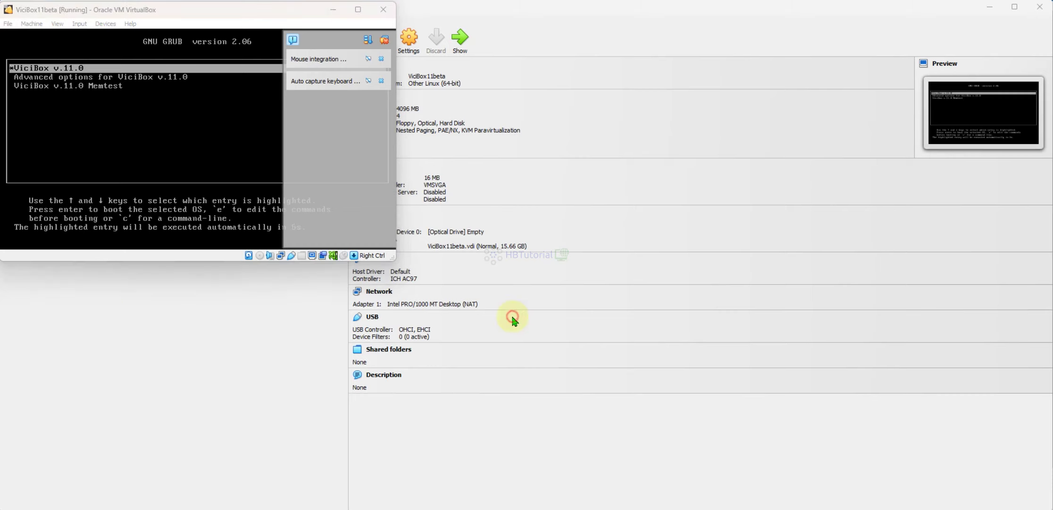
pyautogui.moveTo(391, 258); pyautogui.dragTo(1050, 507)
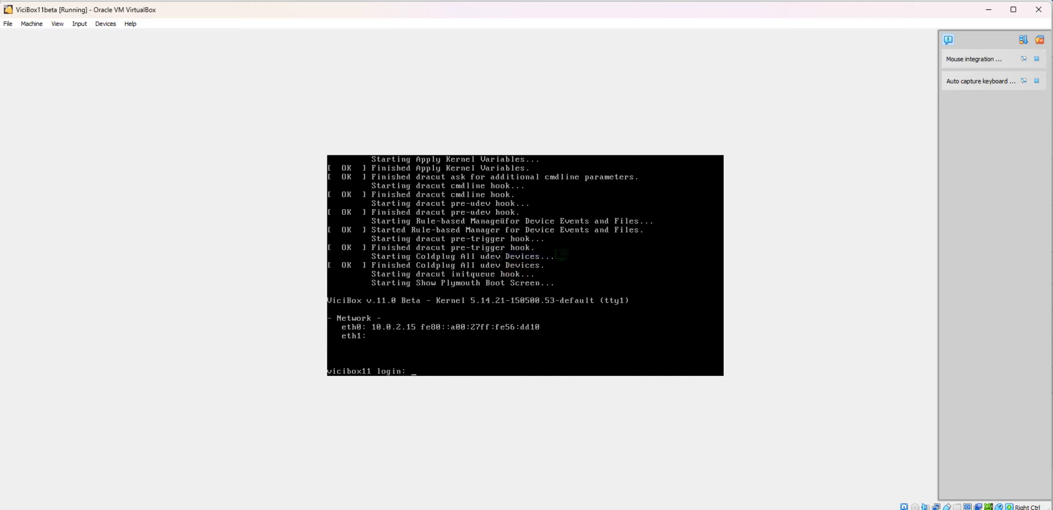
# - Log into the ViciBox console as root, retrying after a mistyped login name
pyautogui.write('roo')
pyautogui.press('Return')
pyautogui.press('Return')
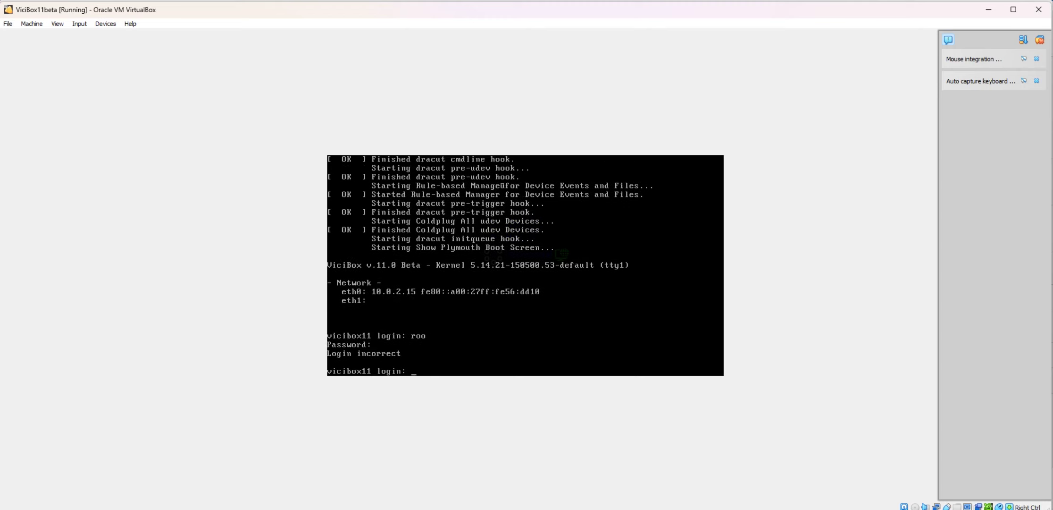
pyautogui.write('root')
pyautogui.press('Return')
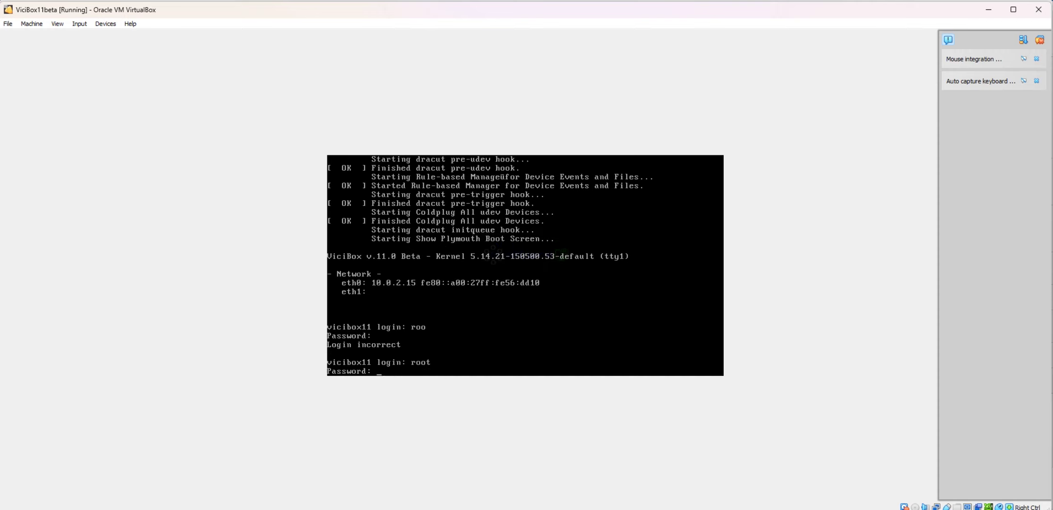
pyautogui.press('Return')
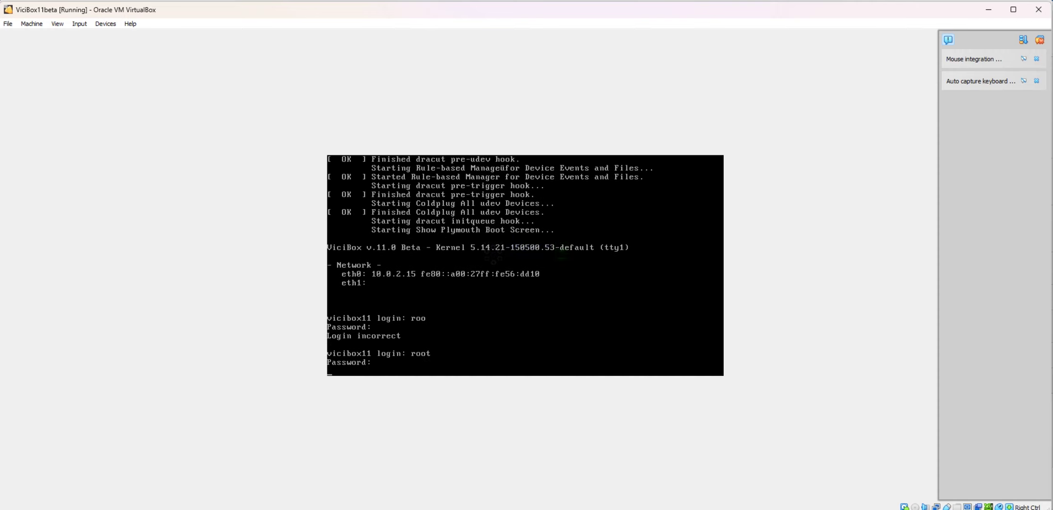
# - Ping google.com to confirm internet access, then stop the ping with Ctrl+Z
pyautogui.write('p')
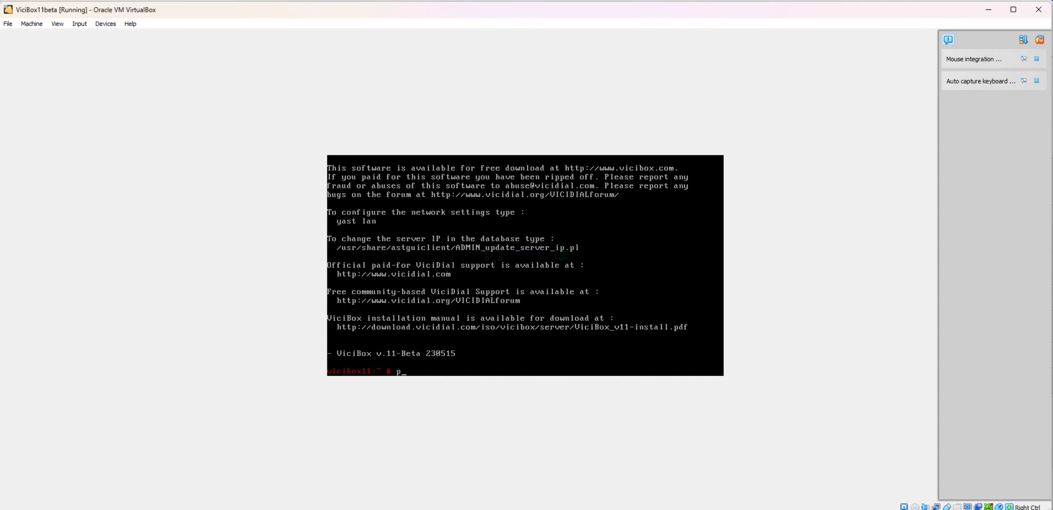
pyautogui.write('ing google.com')
pyautogui.press('Return')
pyautogui.hotkey('ctrl', 'z')
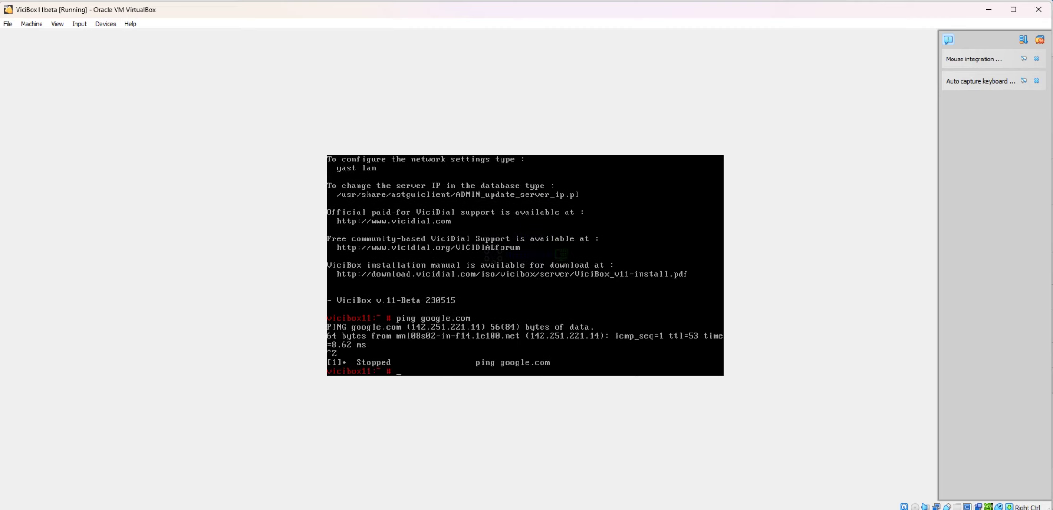
# - Tab-complete and run vicibox-express, answering 'y' to continue the Express install
pyautogui.write('vici')
pyautogui.press('Tab')
pyautogui.press('Tab')
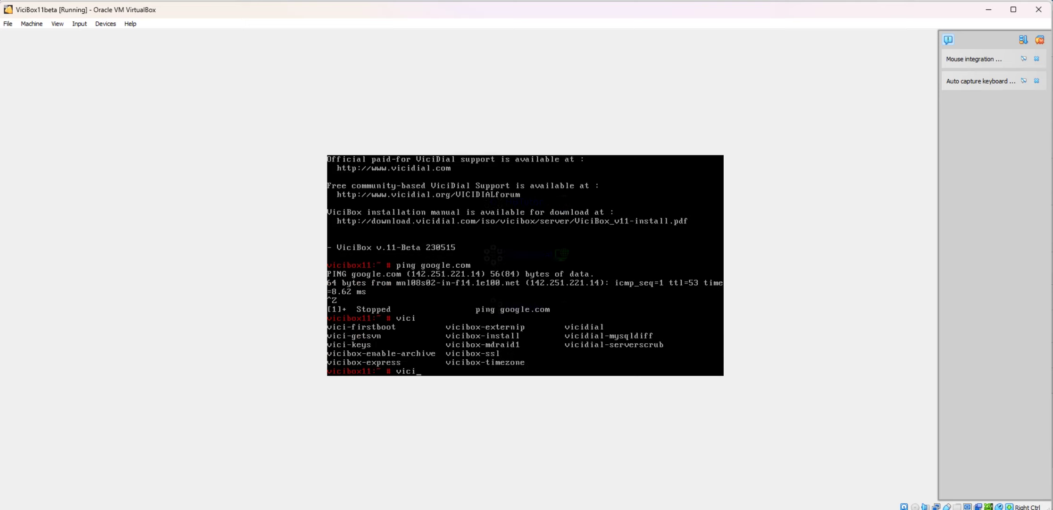
pyautogui.press('Tab')
pyautogui.write('box-')
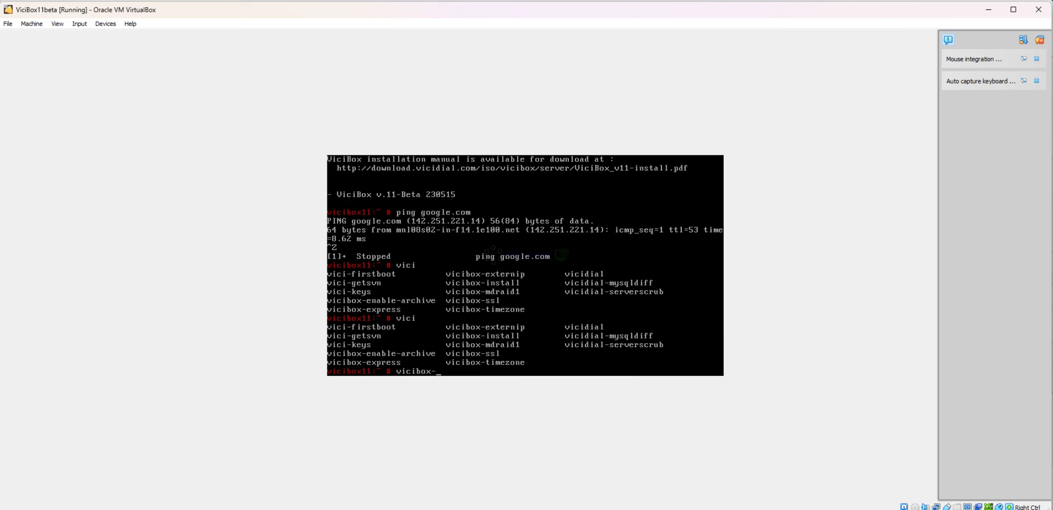
pyautogui.write('e')
pyautogui.press('Tab')
pyautogui.press('Tab')
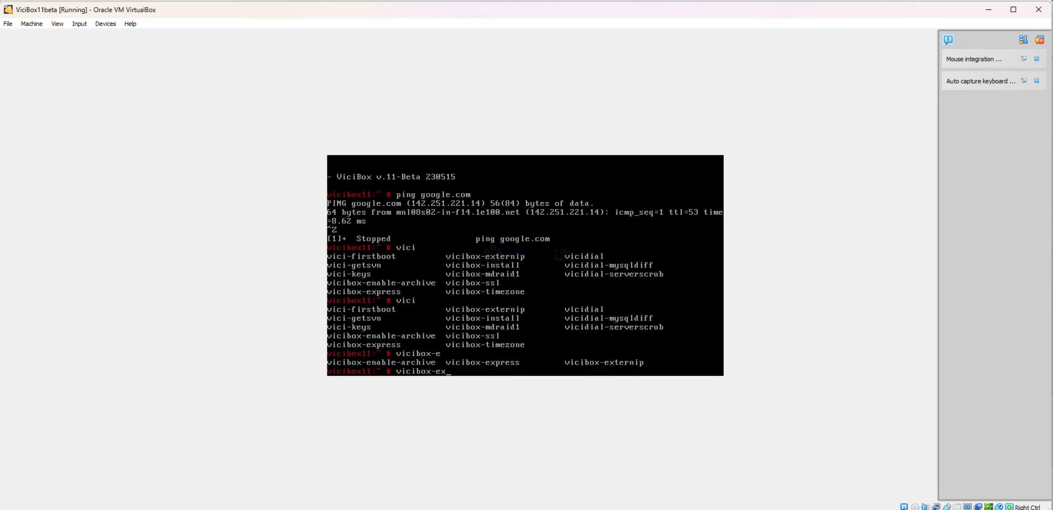
pyautogui.write('xp')
pyautogui.press('Tab')
pyautogui.press('Return')
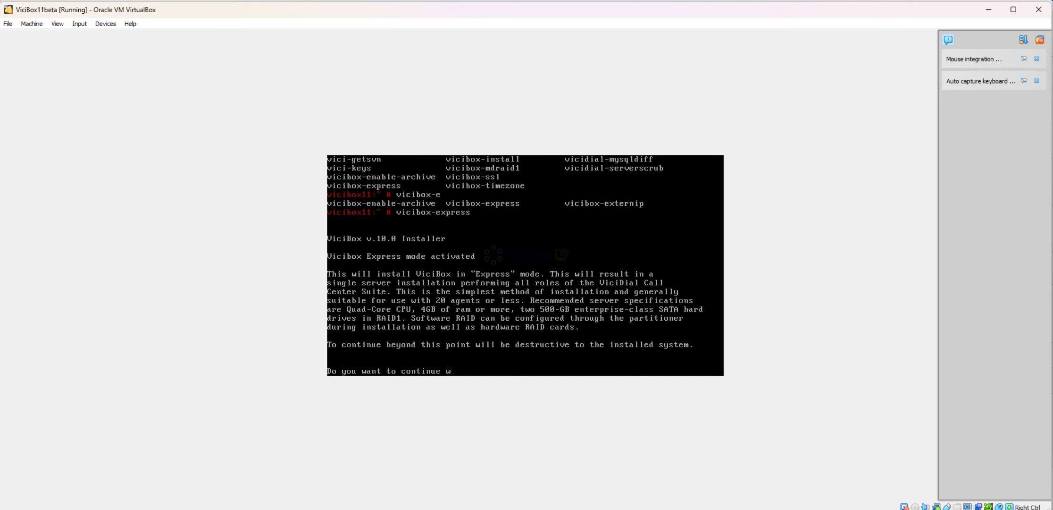
pyautogui.write('y')
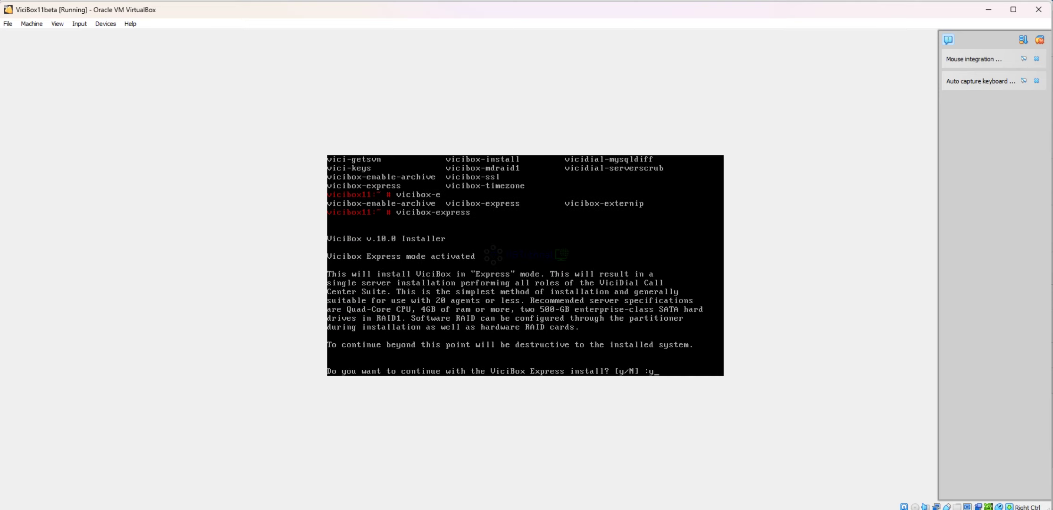
pyautogui.press('Return')
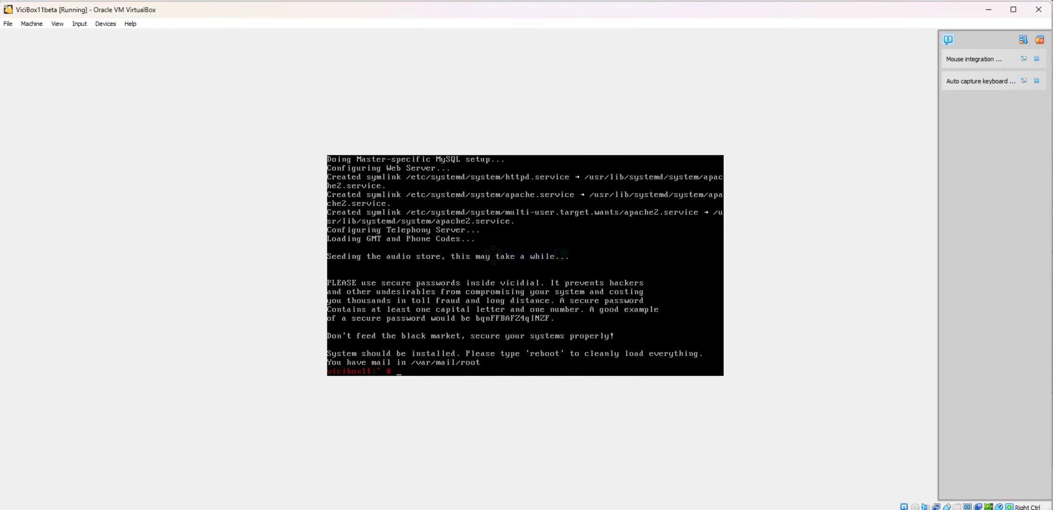
# - Run reboot at the root prompt and wait for the GRUB 2.06 boot menu
pyautogui.write('reboot')
pyautogui.press('Return')
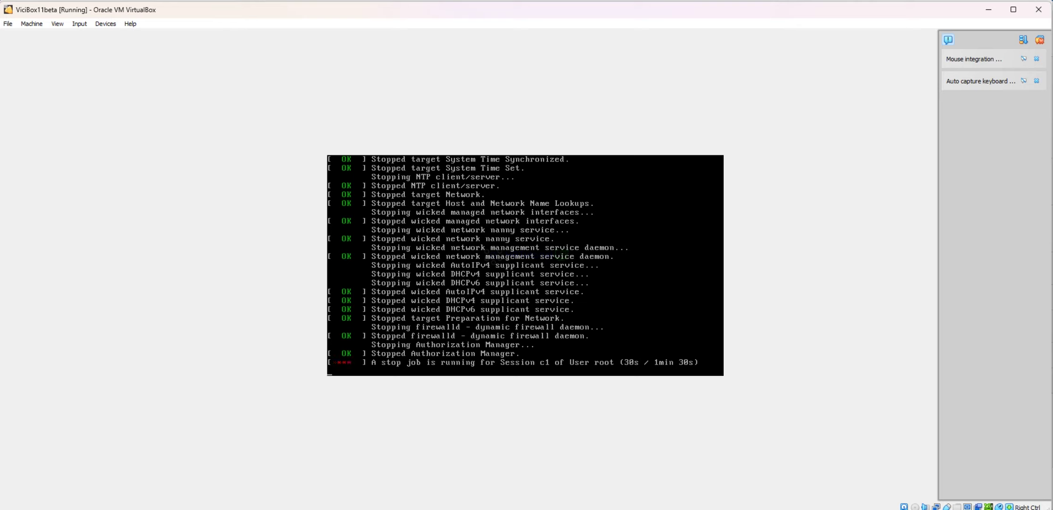
pyautogui.click(633, 116)
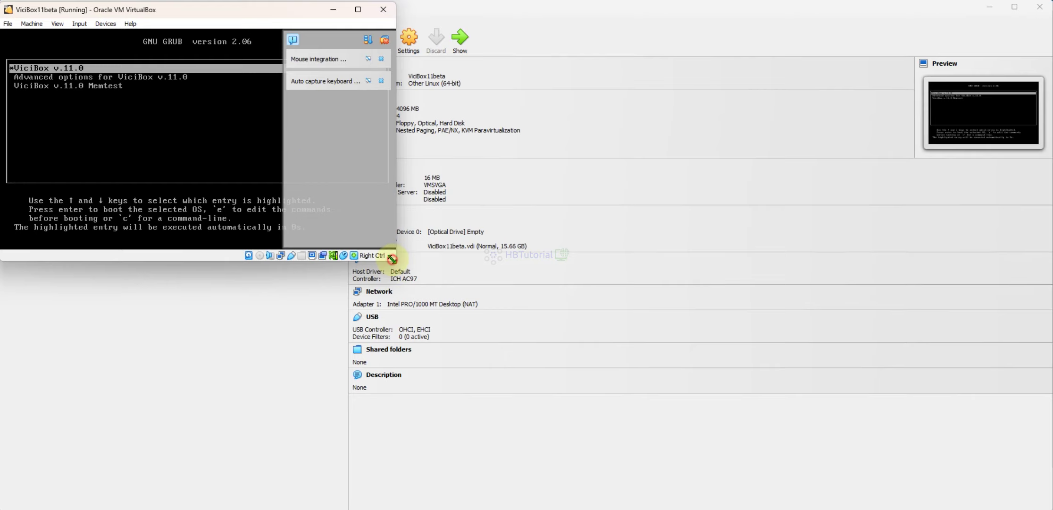
# - Enlarge the VM window to full screen and return to the booted vicibox11 login prompt
pyautogui.moveTo(392, 258); pyautogui.dragTo(1049, 505)
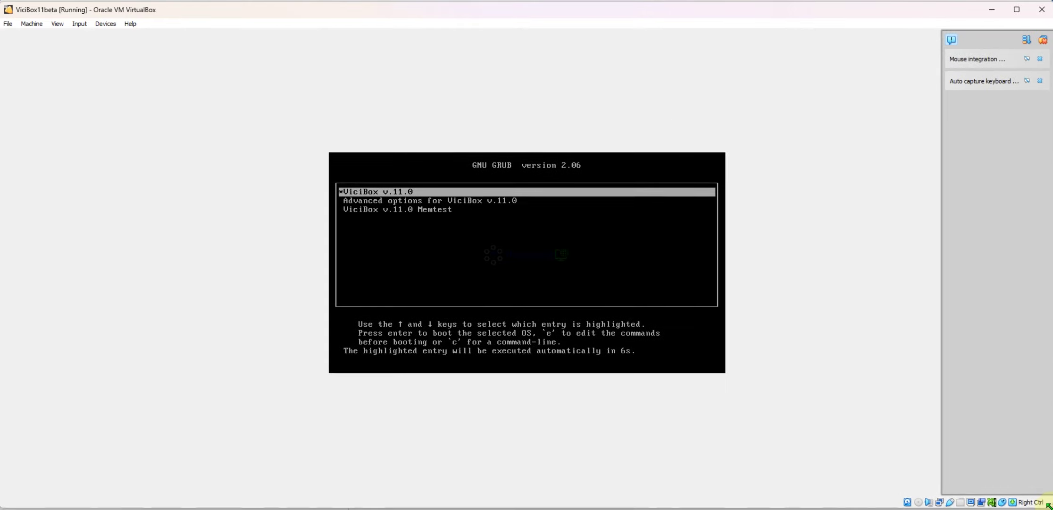
pyautogui.click(492, 105)
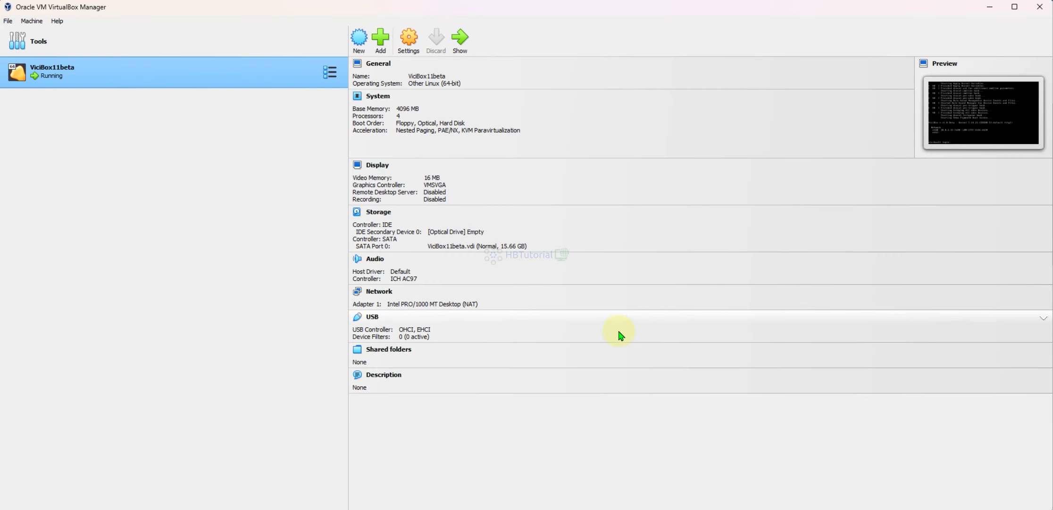
pyautogui.click(752, 497)
# - Log in as root with the root password, retrying after a mistyped 'root\' login
pyautogui.click(617, 289)
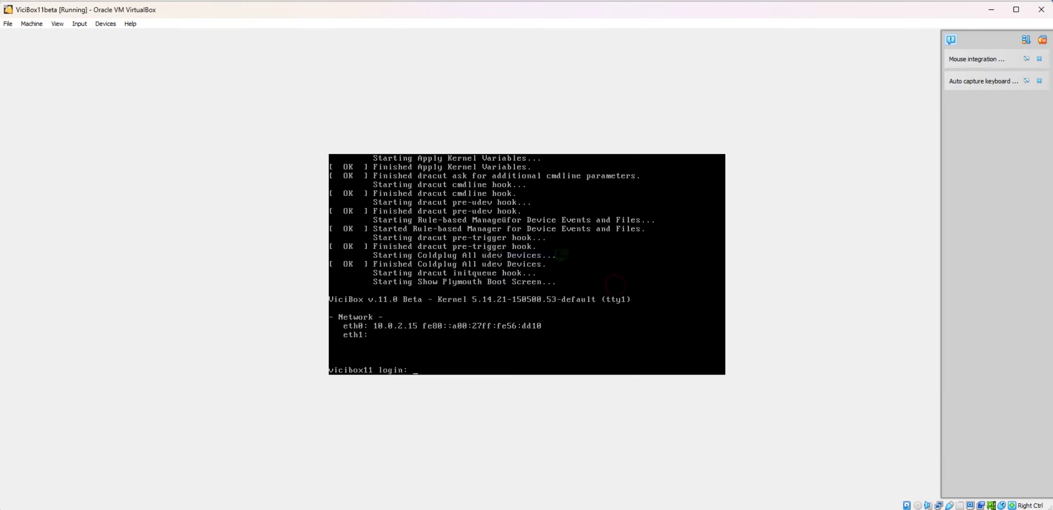
pyautogui.press('Return')
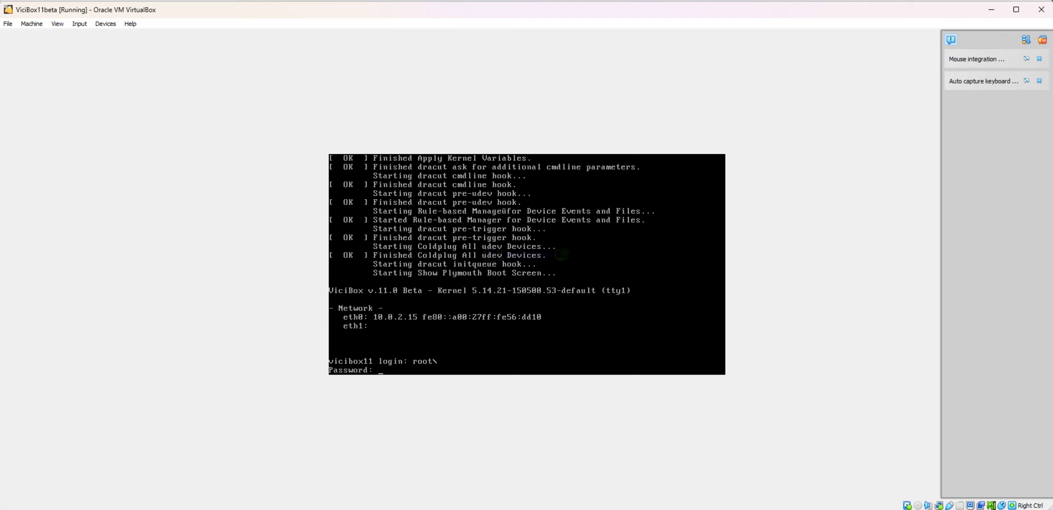
pyautogui.press('Return')
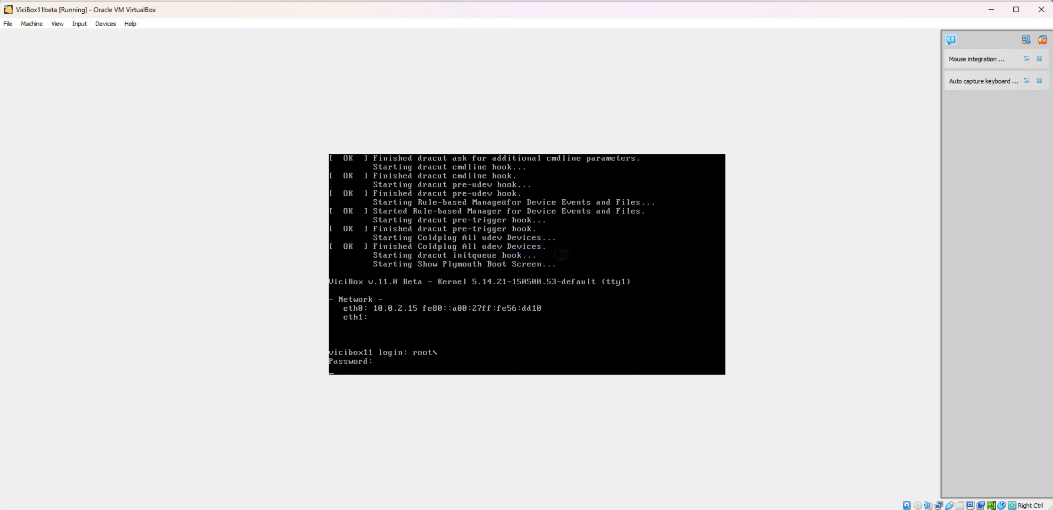
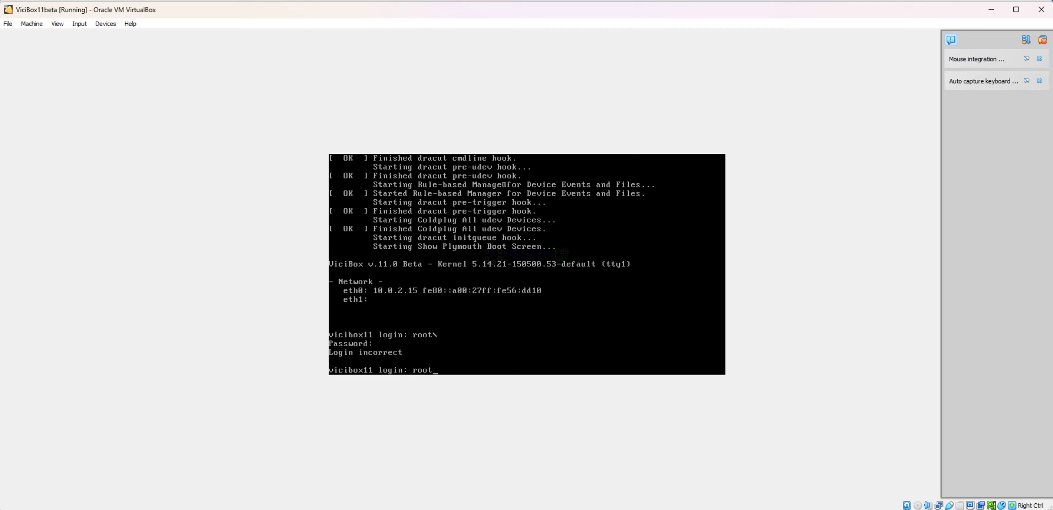
pyautogui.press('Return')
pyautogui.press('Return')
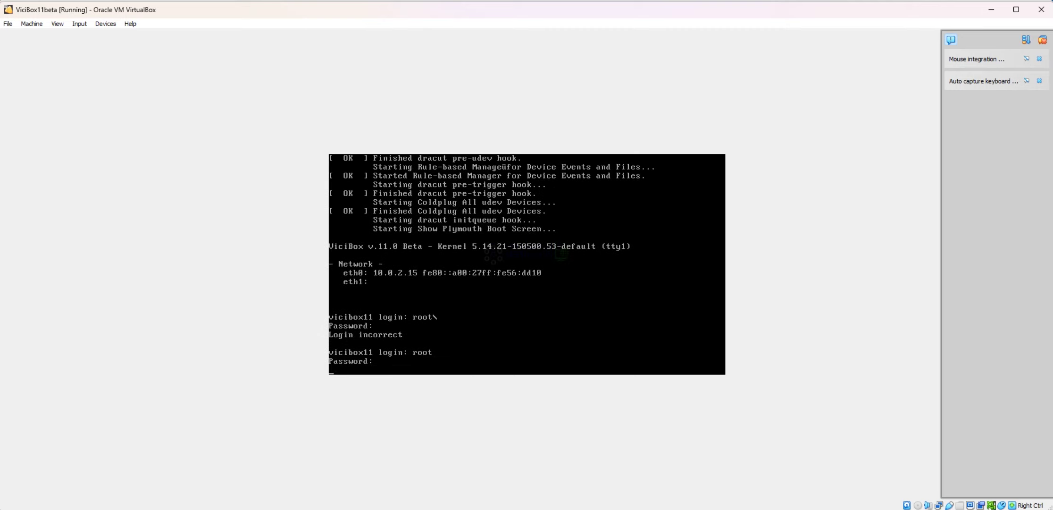
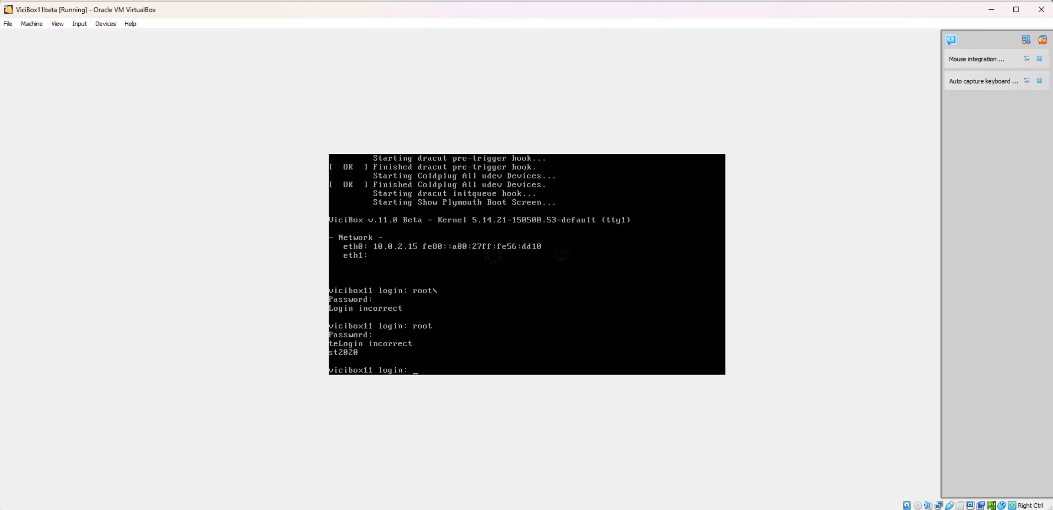
pyautogui.press('Return')
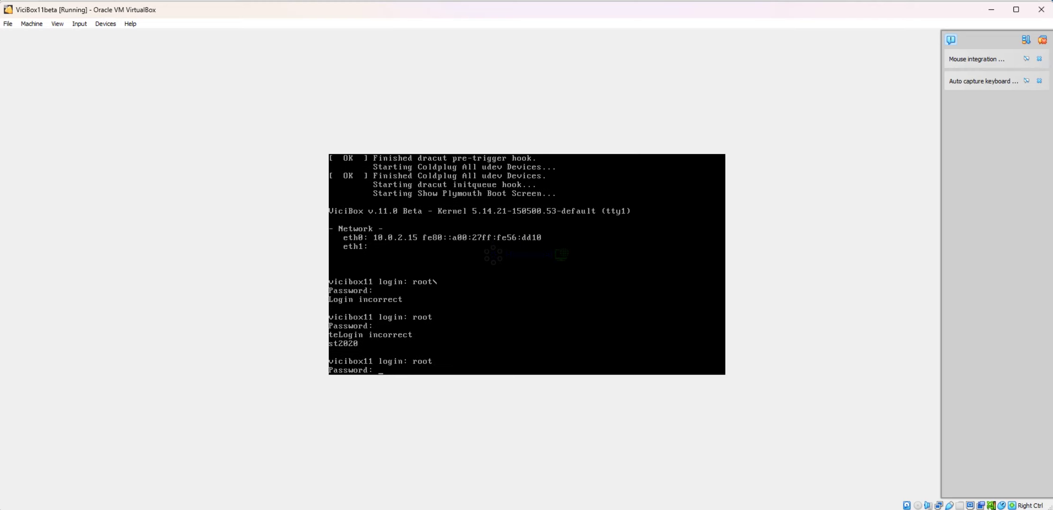
# - Finish the root login, list detached dialer sessions with screen -ls, then show interfaces with ip add
pyautogui.press('Return')
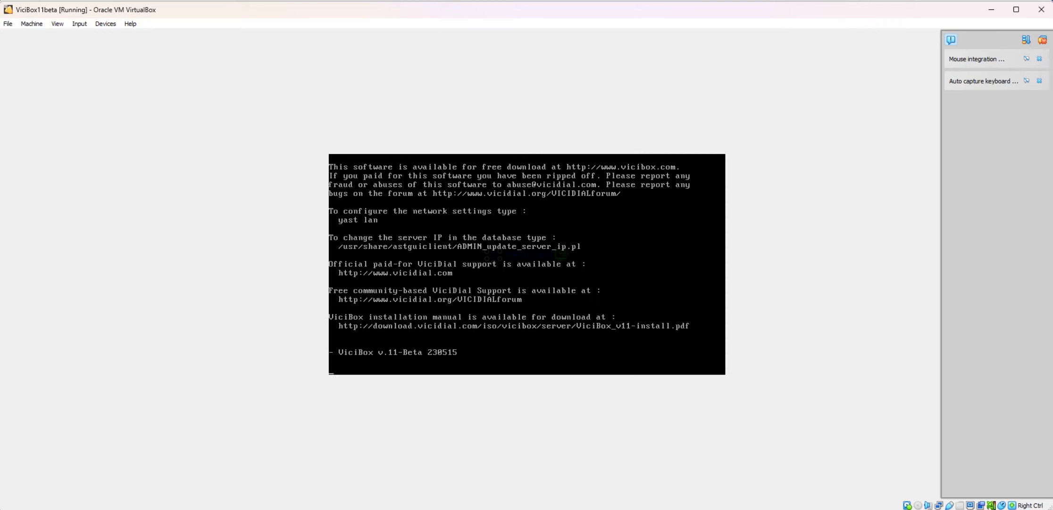
pyautogui.write('screen -ls')
pyautogui.press('Return')
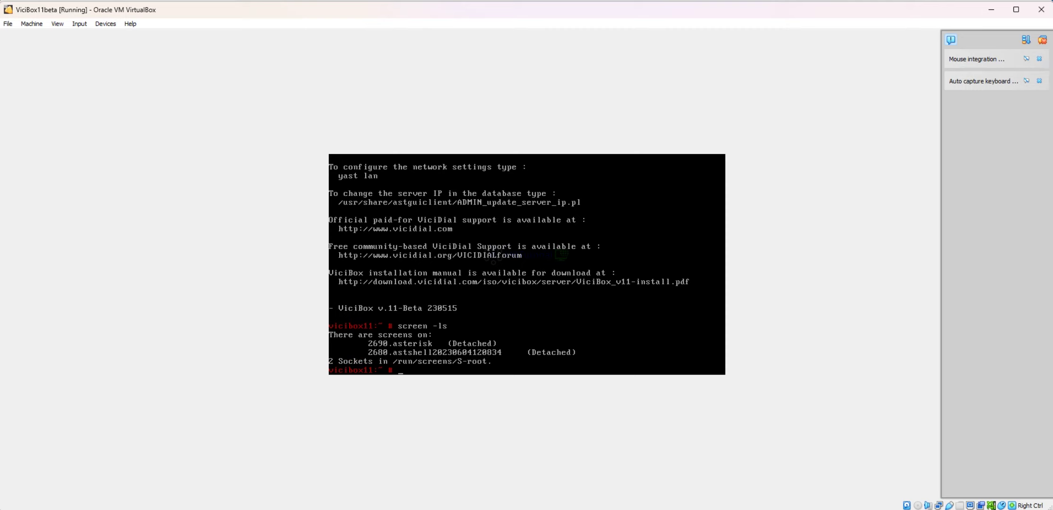
pyautogui.write('screen -ls')
pyautogui.press('Return')
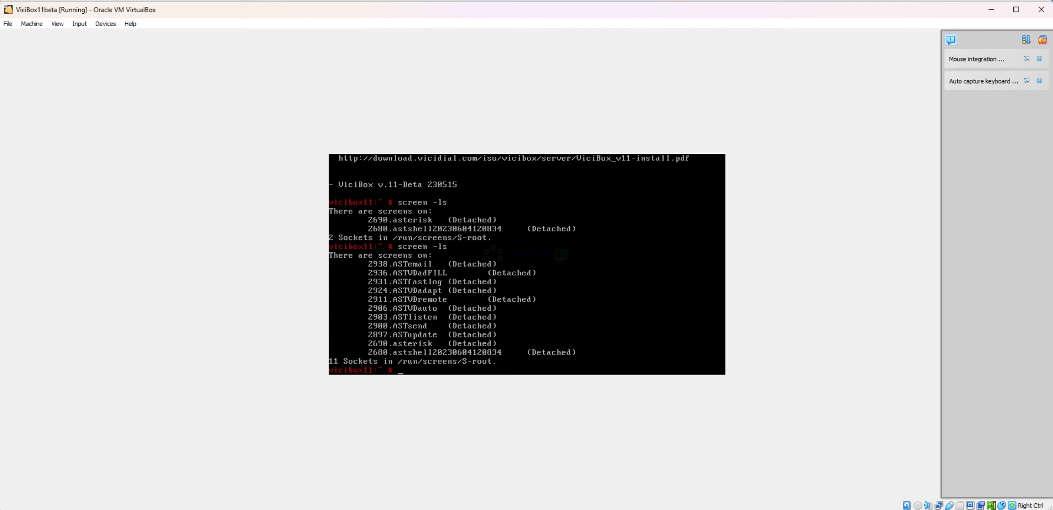
pyautogui.press('Up')
pyautogui.press('Return')
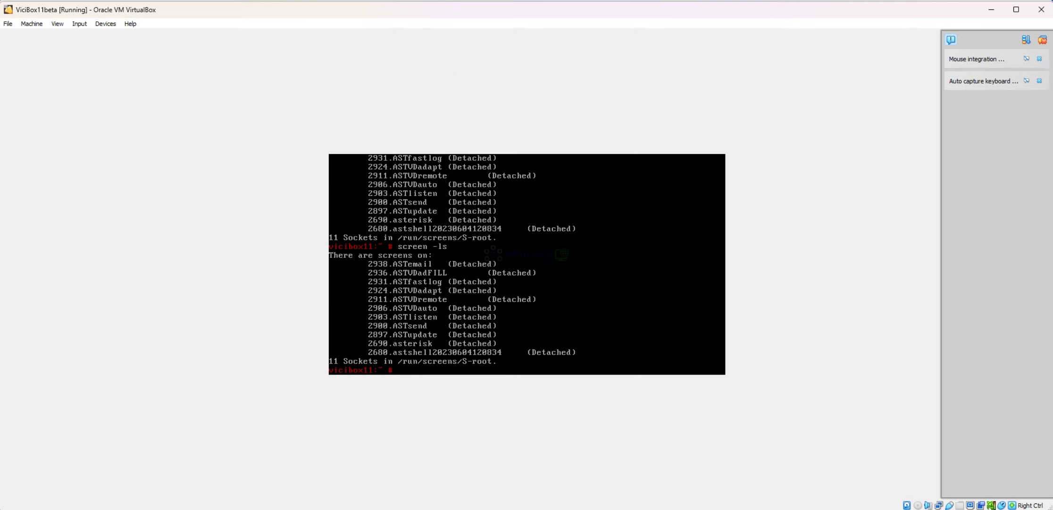
pyautogui.write('ip add')
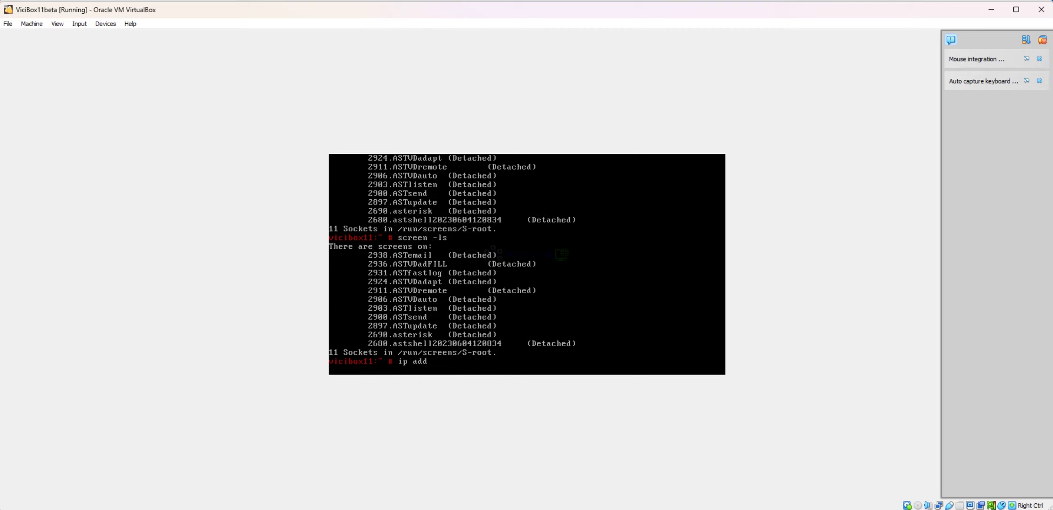
pyautogui.press('Return')
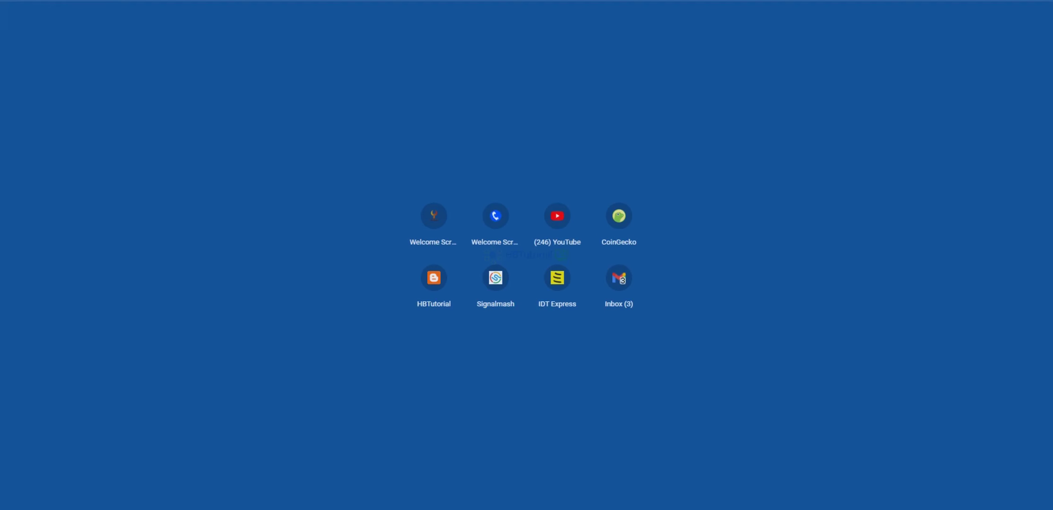
# - Load 10.0.2.15 in Chrome, then return to the ViciBox VM window
pyautogui.write('10')
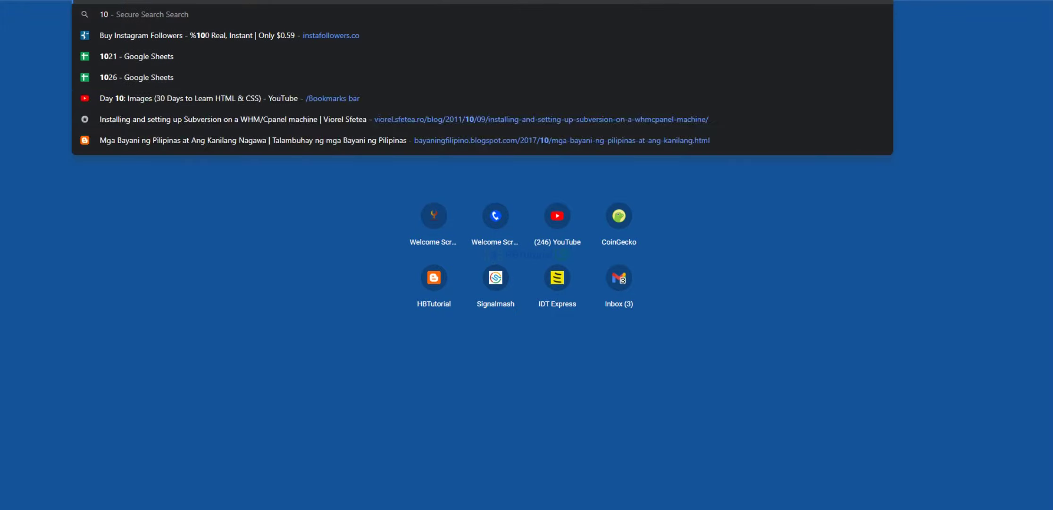
pyautogui.write('.0.2.')
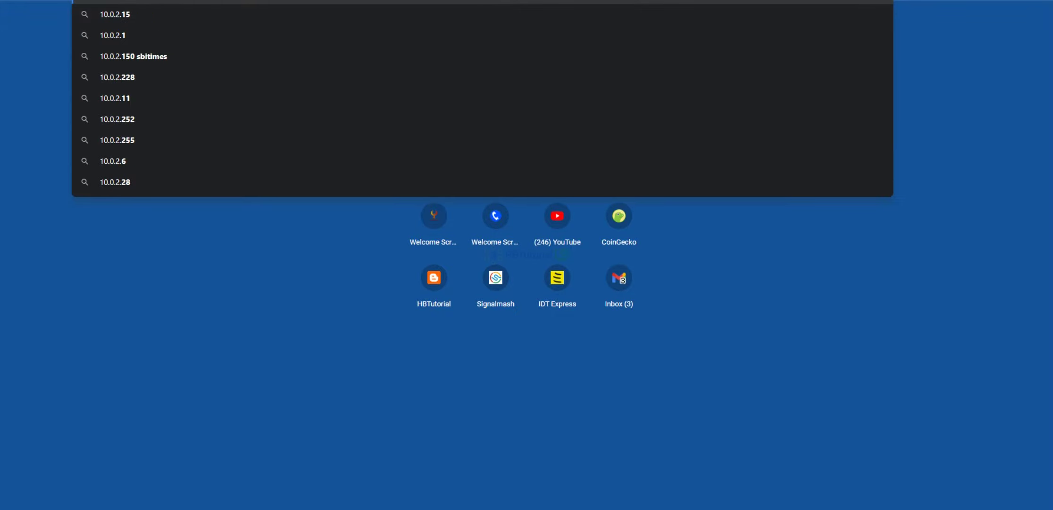
pyautogui.write('15')
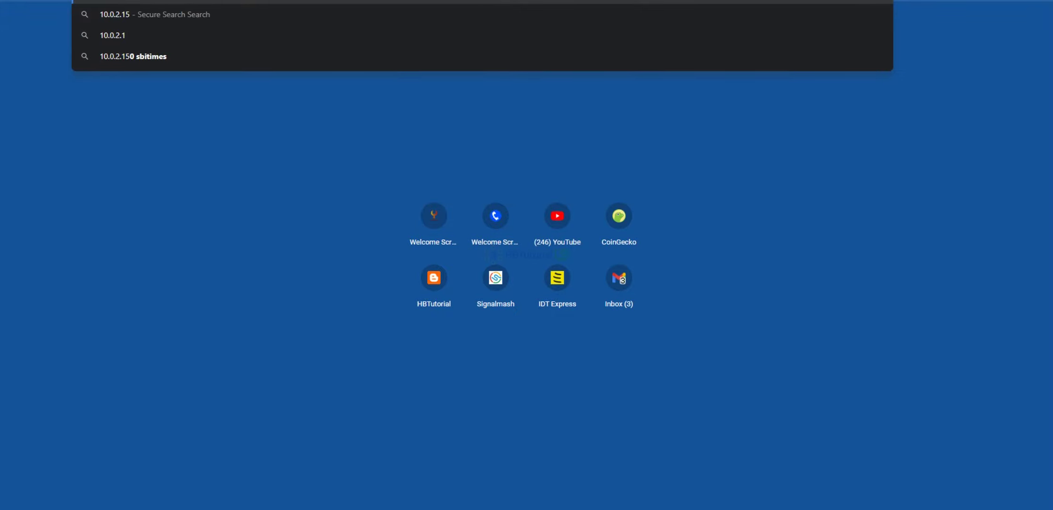
pyautogui.press('Return')
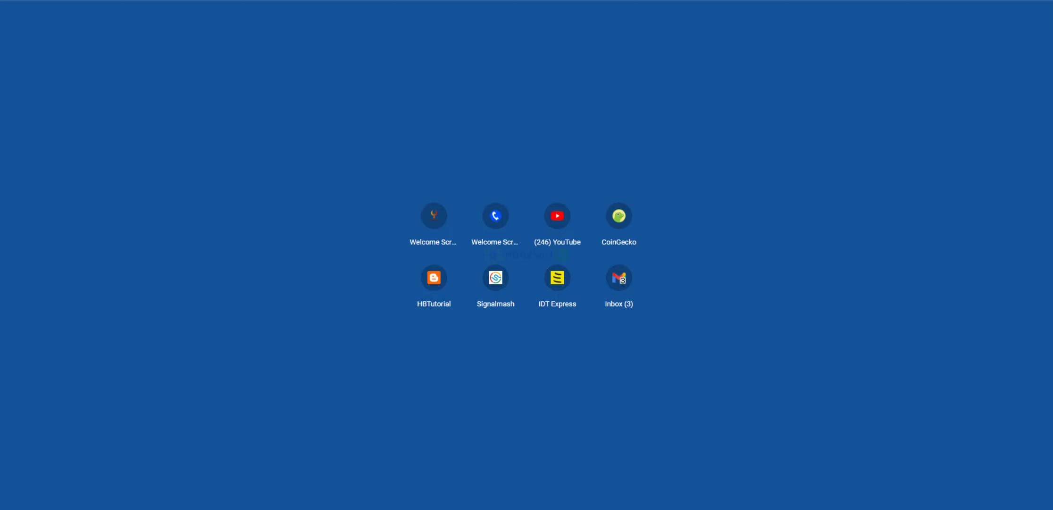
pyautogui.click(719, 470)
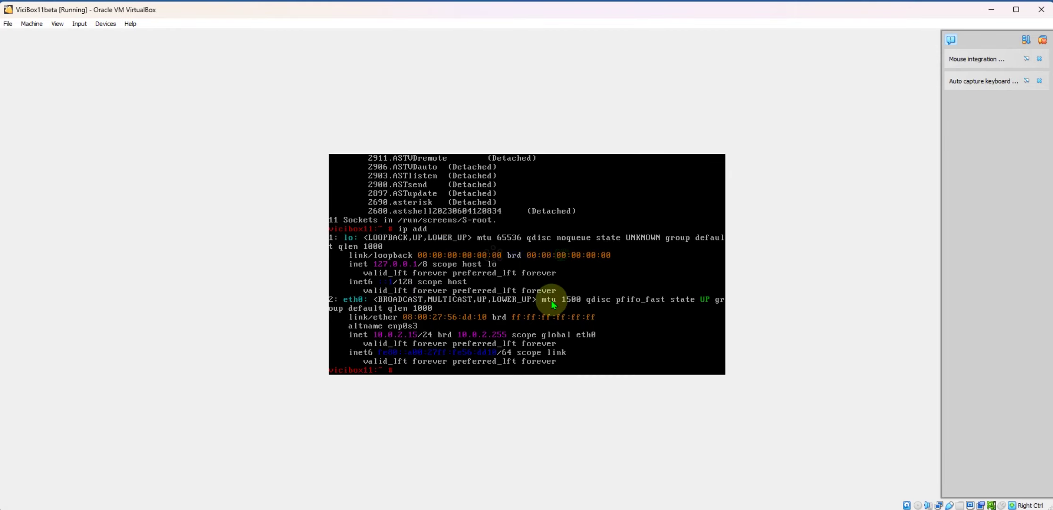
# - Run 'service apache2 status' to confirm apache2 is active, then exit with Ctrl+Z
pyautogui.write('service')
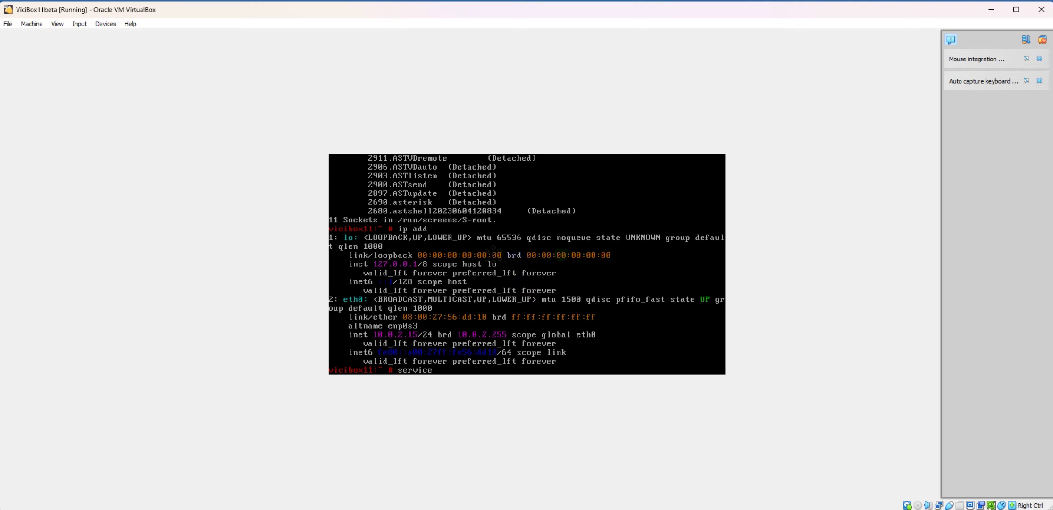
pyautogui.write(' httpd')
pyautogui.press('BackSpace')
pyautogui.press('BackSpace')
pyautogui.press('BackSpace')
pyautogui.press('BackSpace')
pyautogui.write('apache2 status')
pyautogui.press('Return')
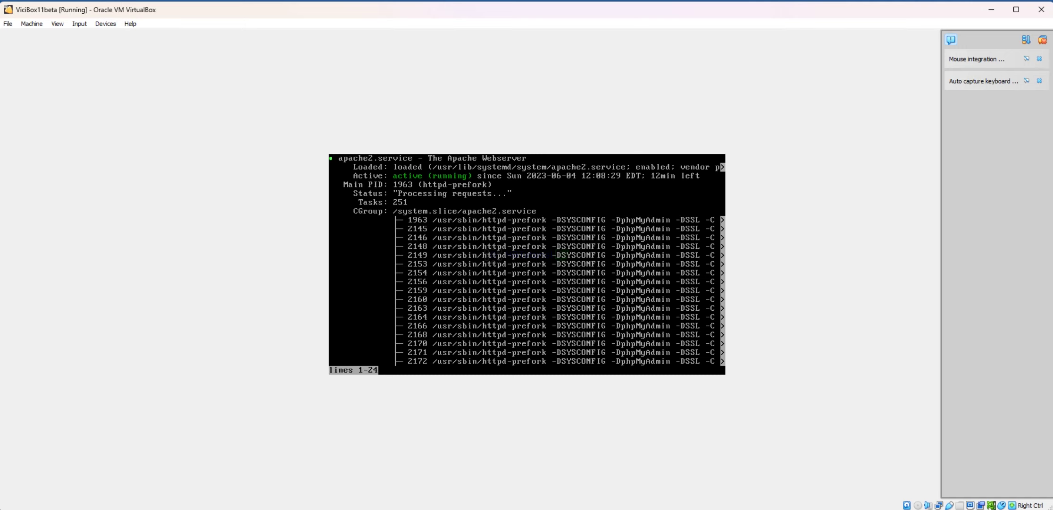
pyautogui.hotkey('ctrl', 'z')
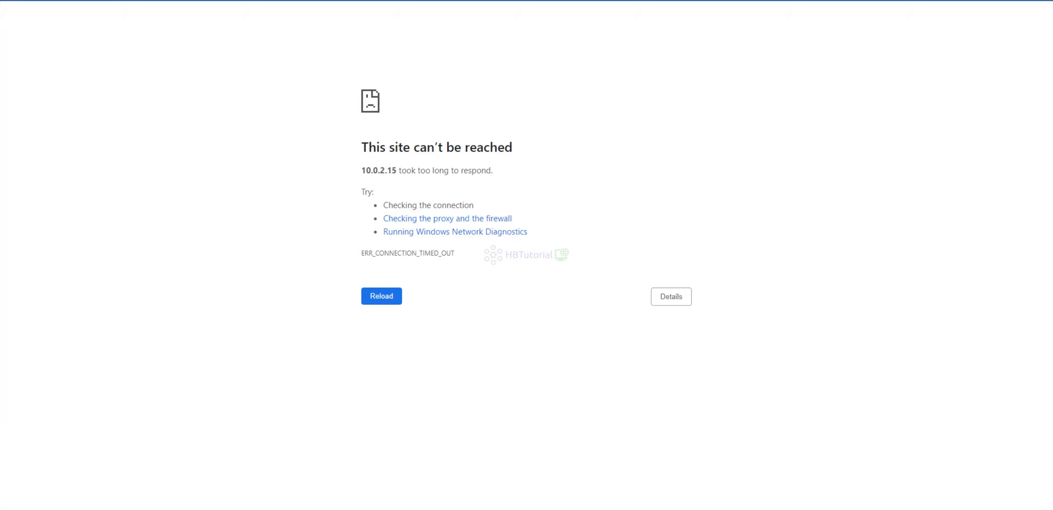
# - Open a new Chrome tab and start typing the address 192.168.20
pyautogui.hotkey('ctrl', 't')
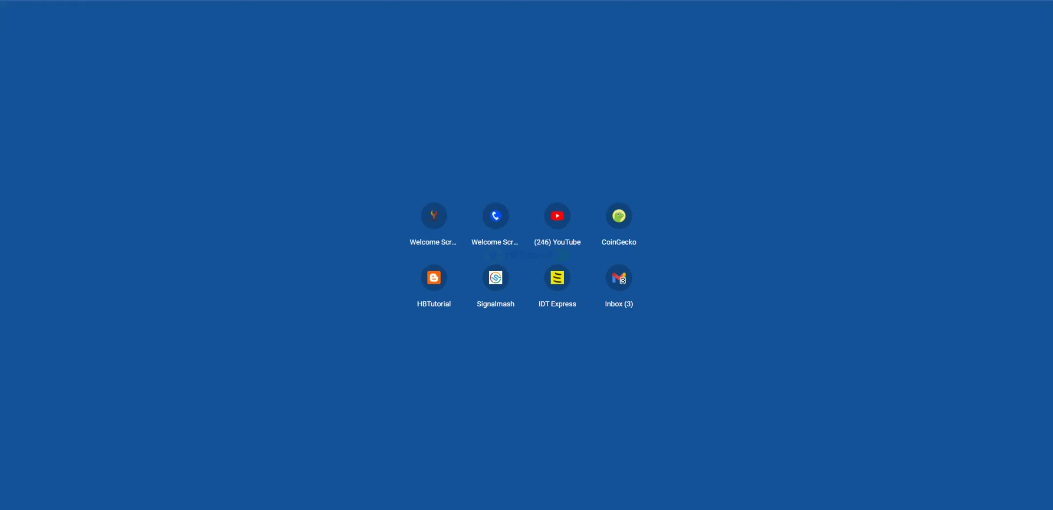
pyautogui.write('192.168')
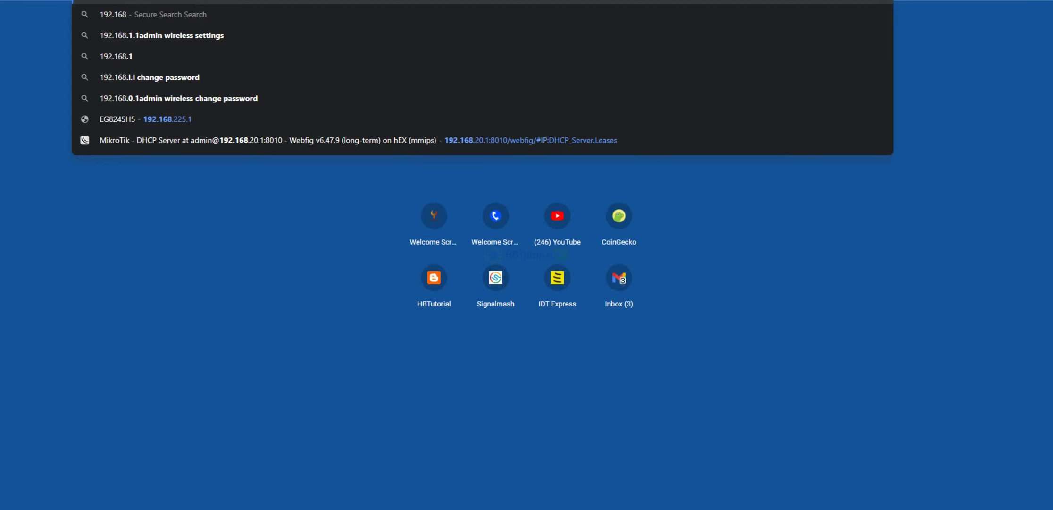
pyautogui.write('.20.')
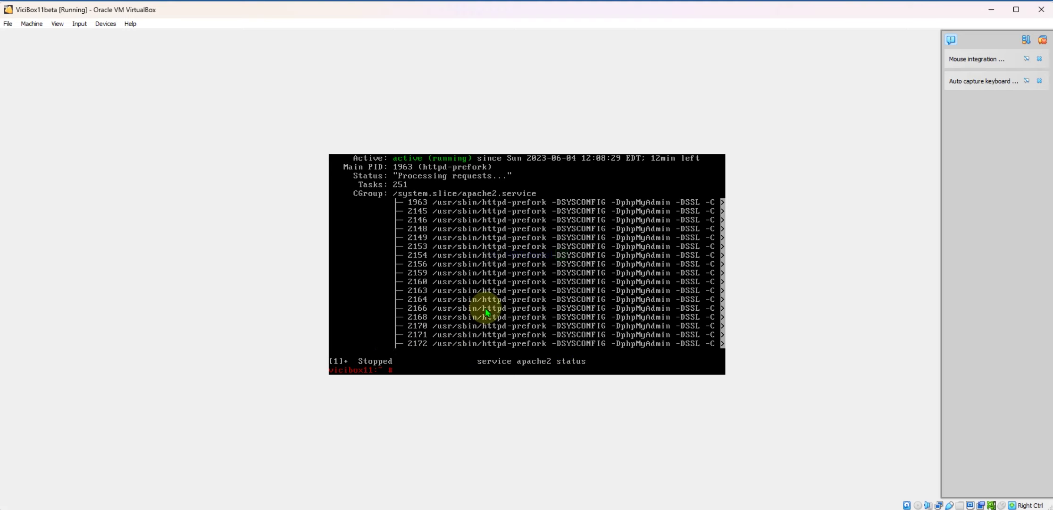
# - Run ip add in the VM console, after a mistyped 'ipadd', to show eth0 at 10.0.2.15/24
pyautogui.write('ipadd')
pyautogui.press('Return')
pyautogui.write('ip')
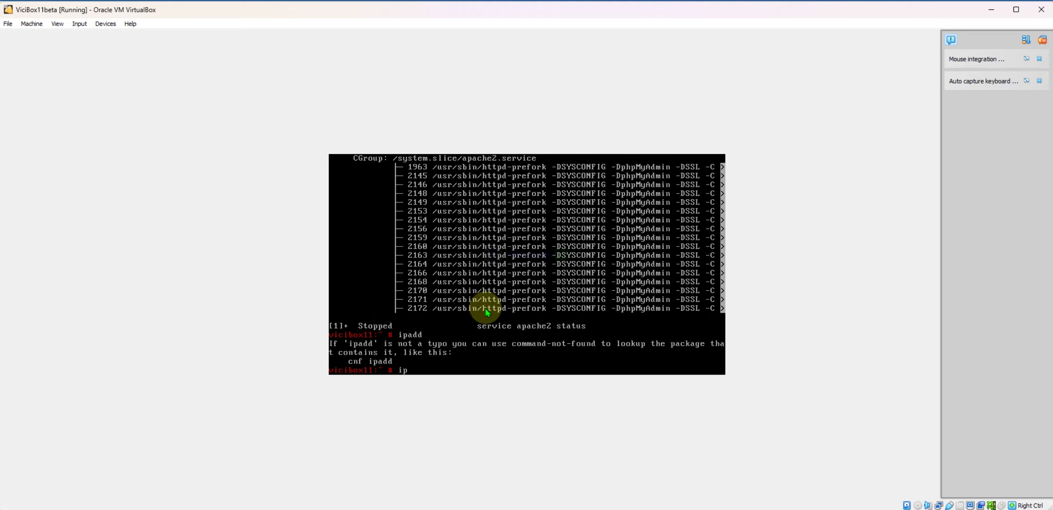
pyautogui.write(' add')
pyautogui.press('Return')
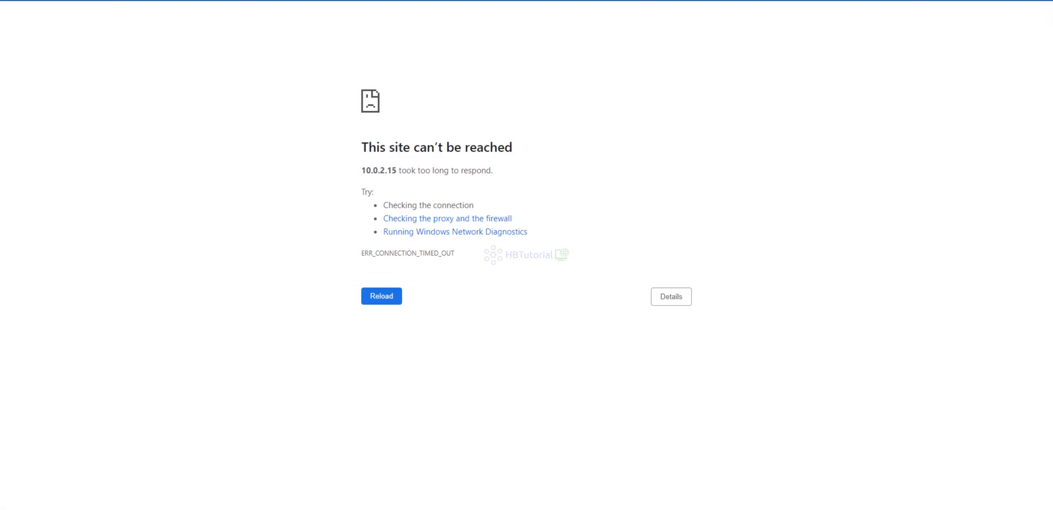
# - Try loading 192.168.20.57 in Chrome's address bar; the connection is refused
pyautogui.write('192.')
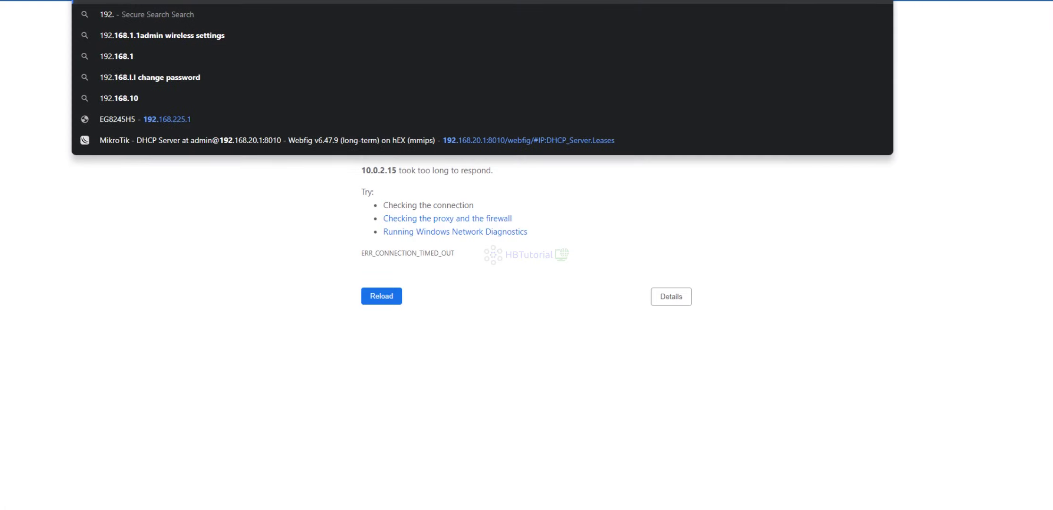
pyautogui.write('168.')
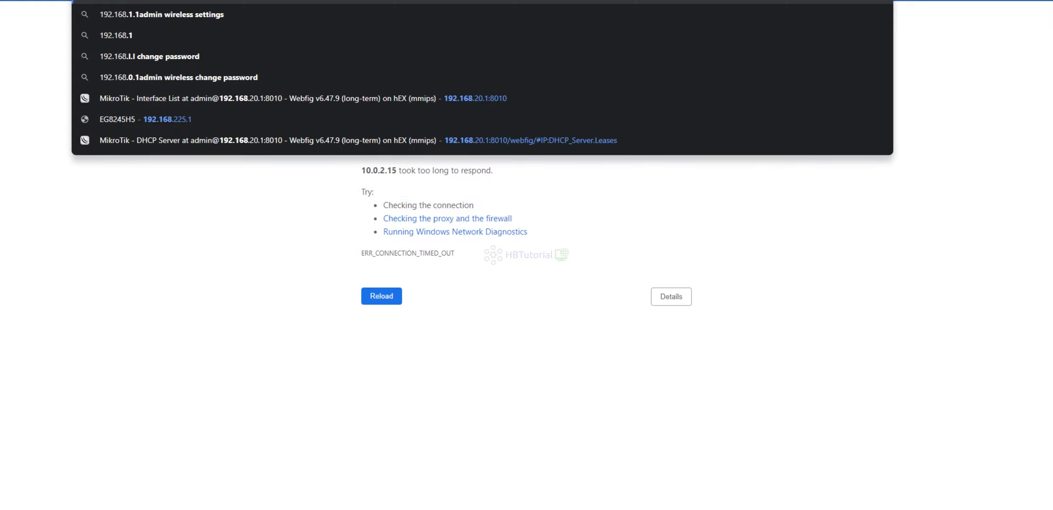
pyautogui.write('20.57')
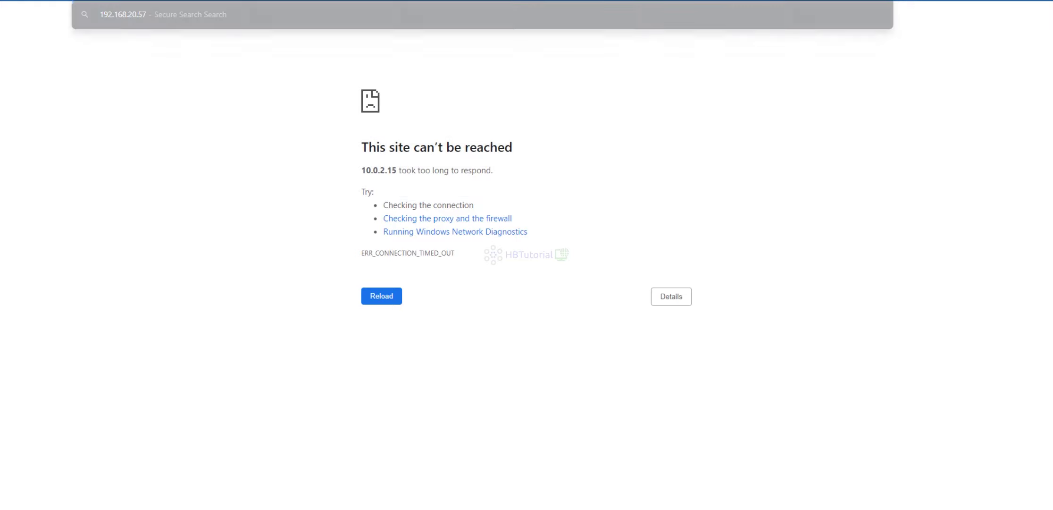
pyautogui.press('Return')
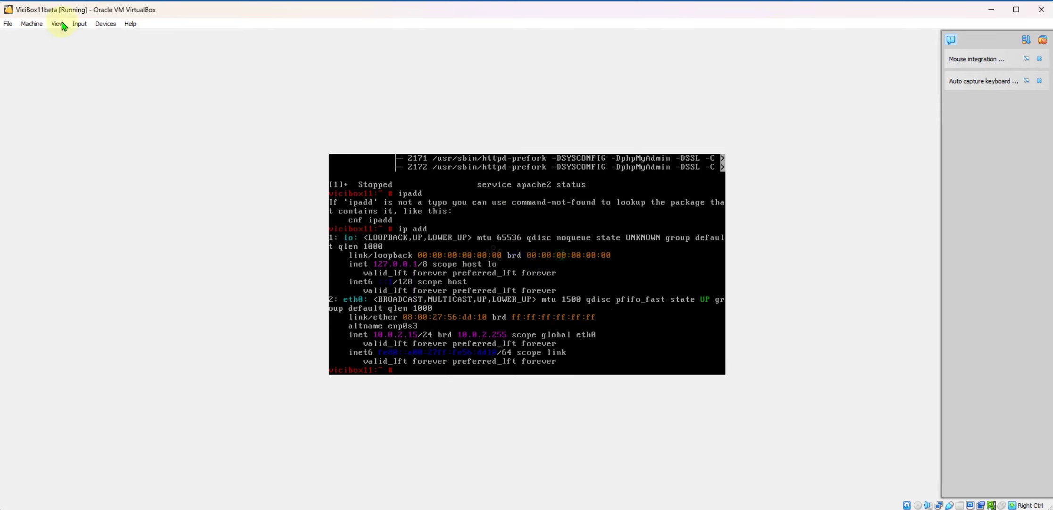
# - Power off the running ViciBox11beta machine from the VirtualBox Manager's Stop menu
pyautogui.click(32, 24)
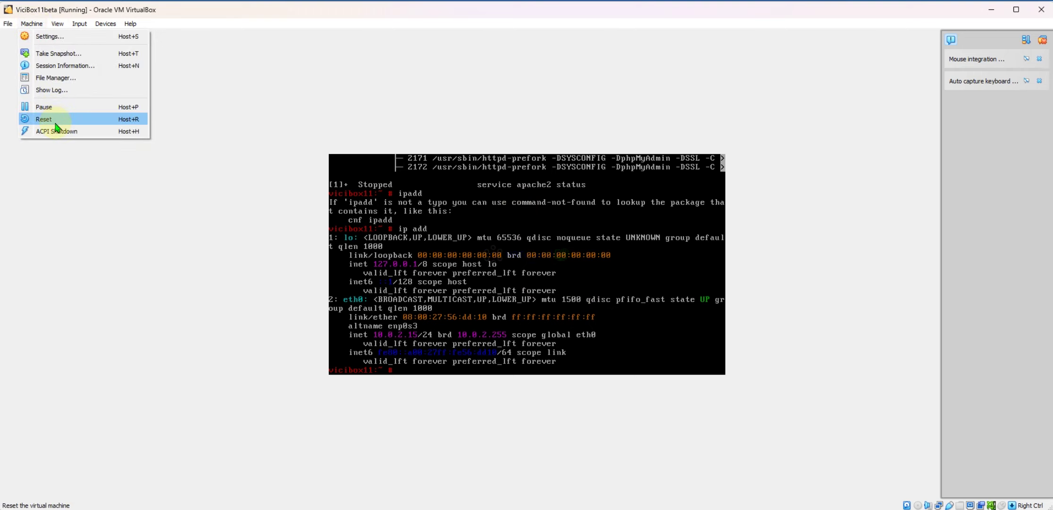
pyautogui.moveTo(9, 26)
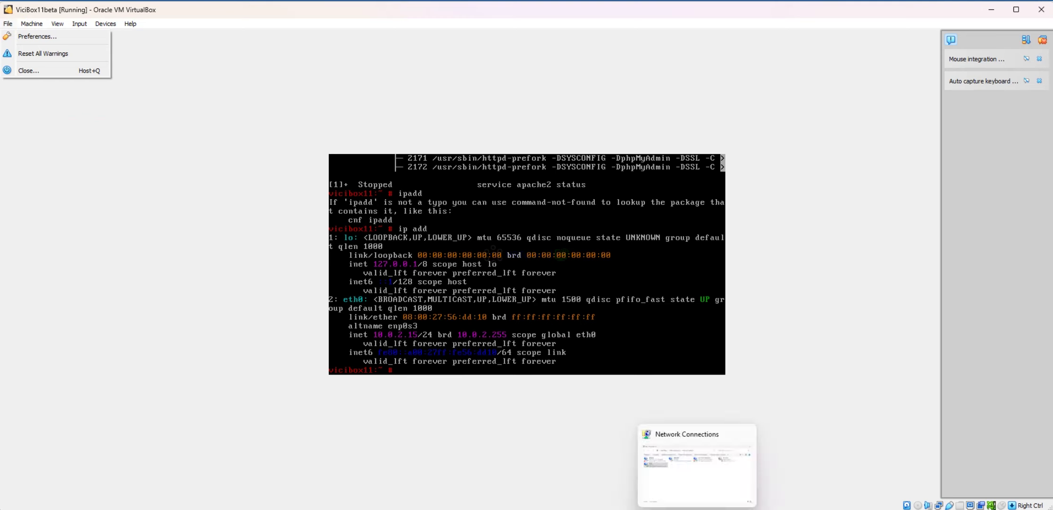
pyautogui.click(673, 509)
pyautogui.click(673, 465)
pyautogui.rightClick(250, 75)
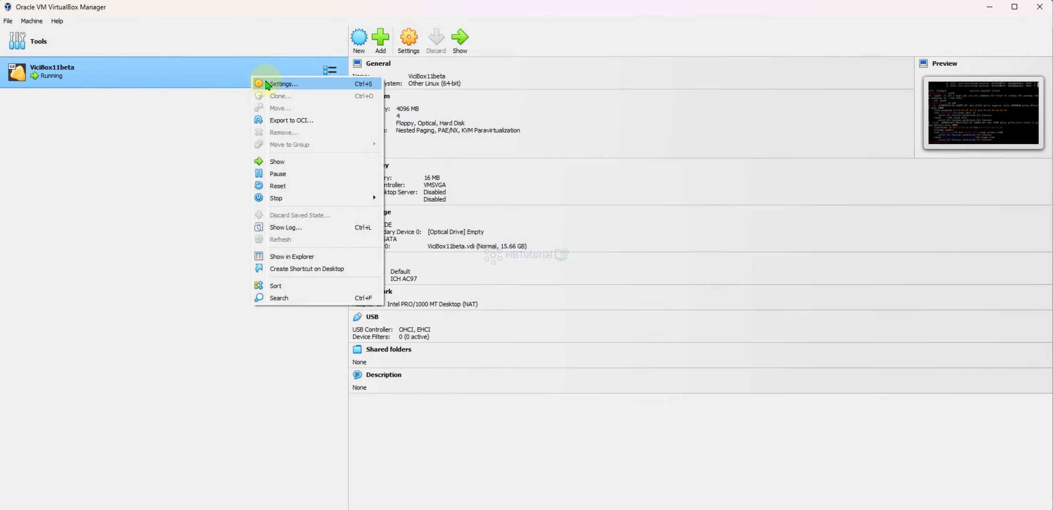
pyautogui.moveTo(343, 199)
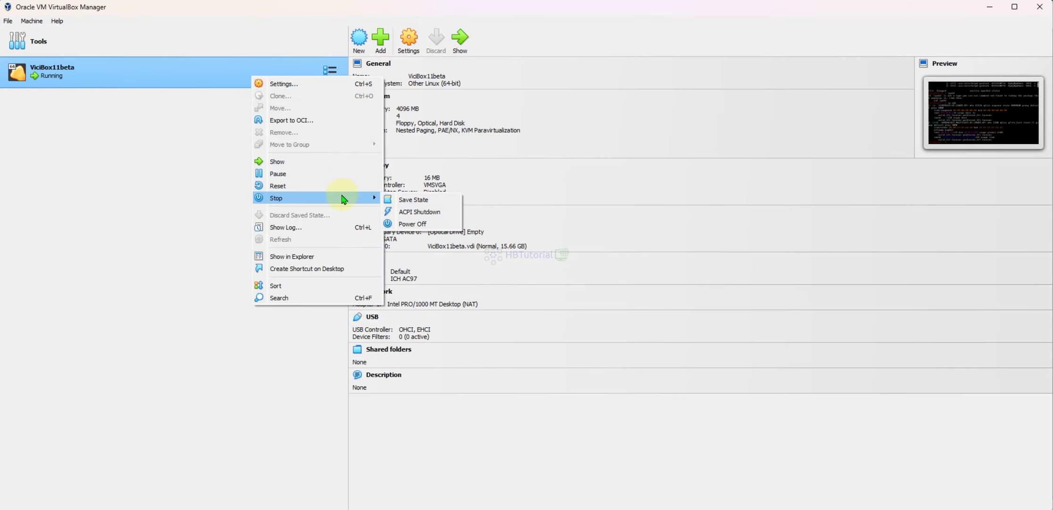
pyautogui.click(411, 224)
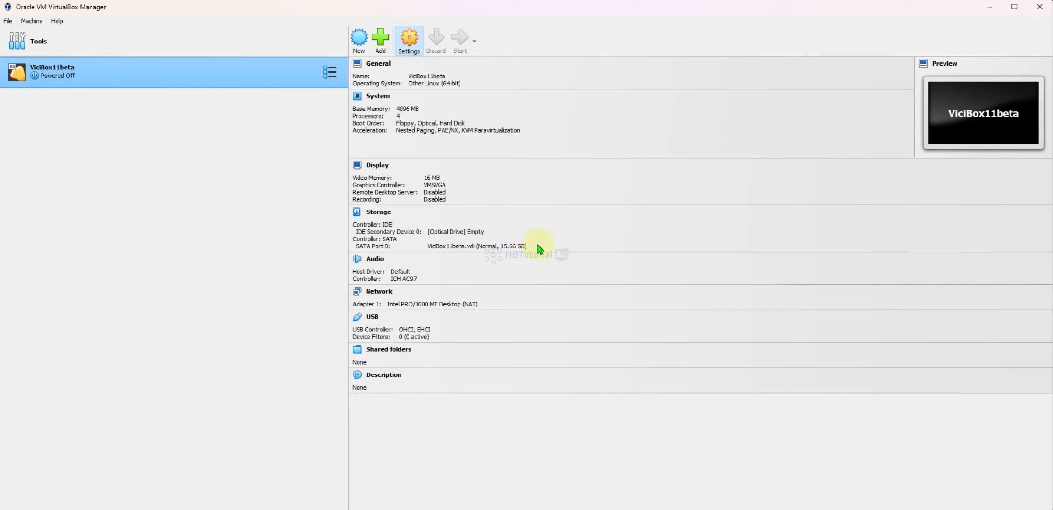
# - Attach ViciBox11beta's adapter 1 to Internal Network 'intnet', save, and start the VM
pyautogui.click(409, 40)
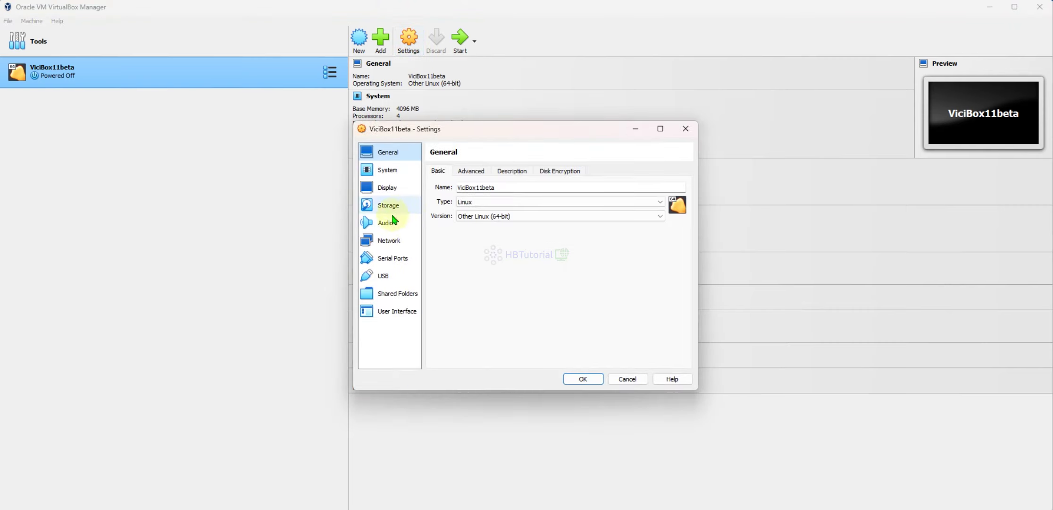
pyautogui.click(388, 241)
pyautogui.click(548, 203)
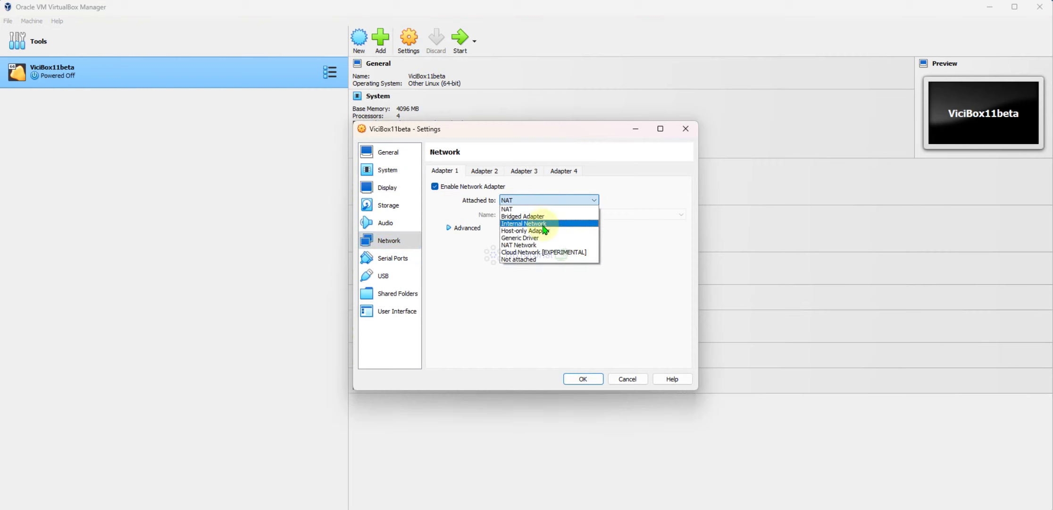
pyautogui.click(540, 224)
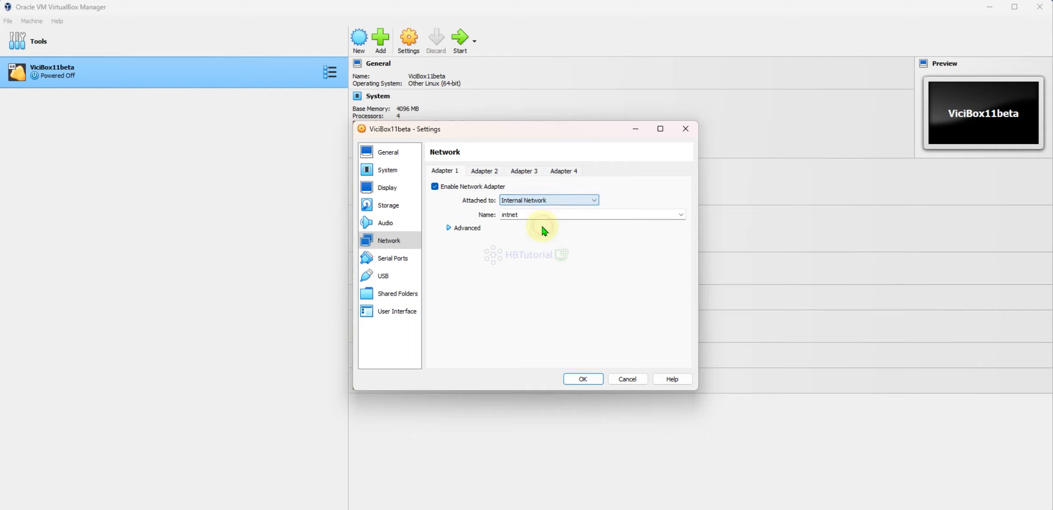
pyautogui.click(465, 228)
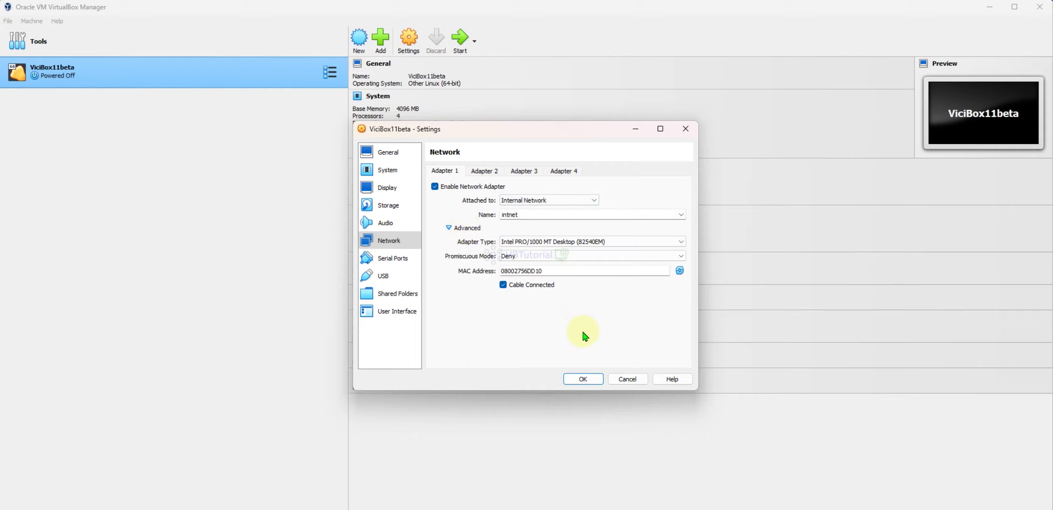
pyautogui.click(583, 378)
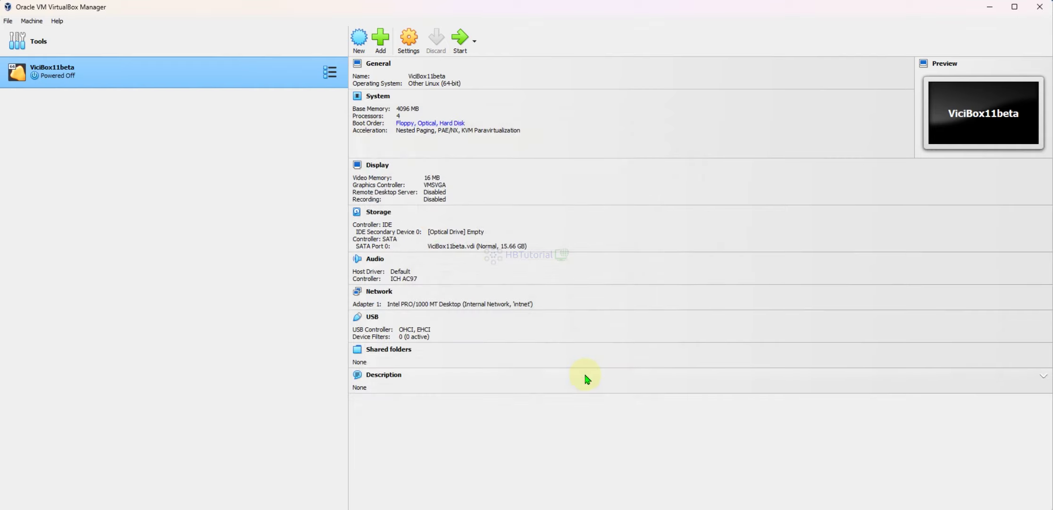
pyautogui.click(466, 49)
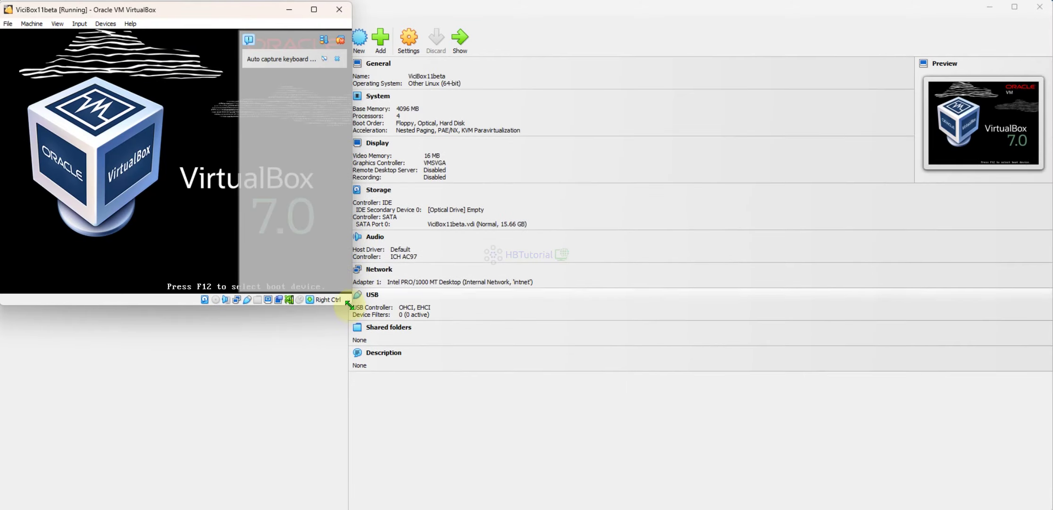
# - Enlarge the VM window and boot the ViciBox v.11.0 GRUB entry to the login prompt
pyautogui.moveTo(350, 305); pyautogui.dragTo(1048, 509)
pyautogui.click(551, 273)
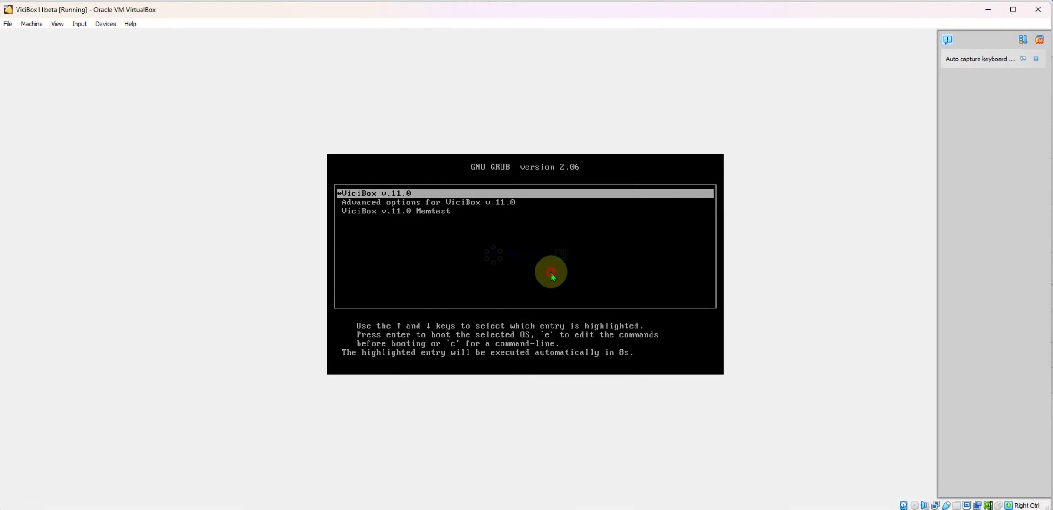
pyautogui.press('Return')
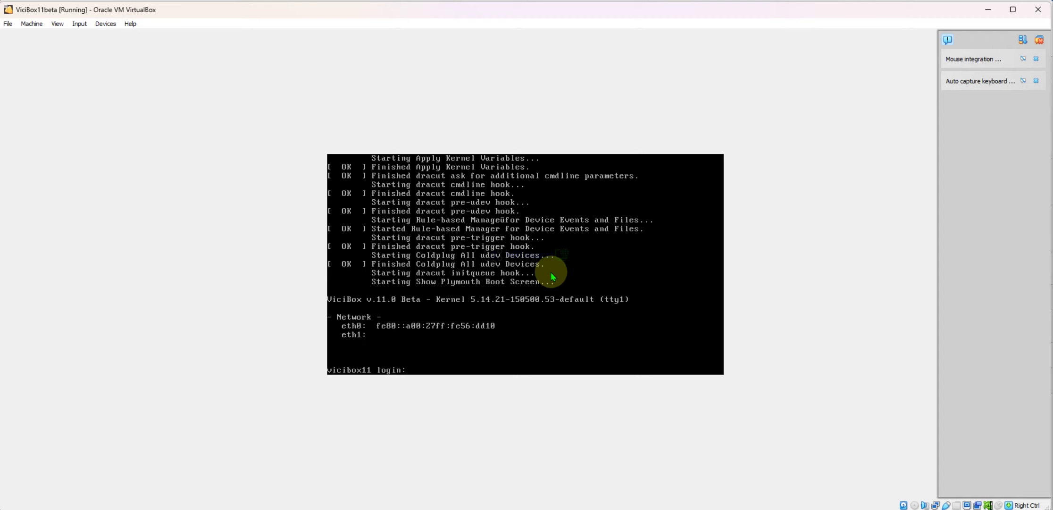
# - Log in as root and run ip add to list the network interfaces
pyautogui.click(578, 272)
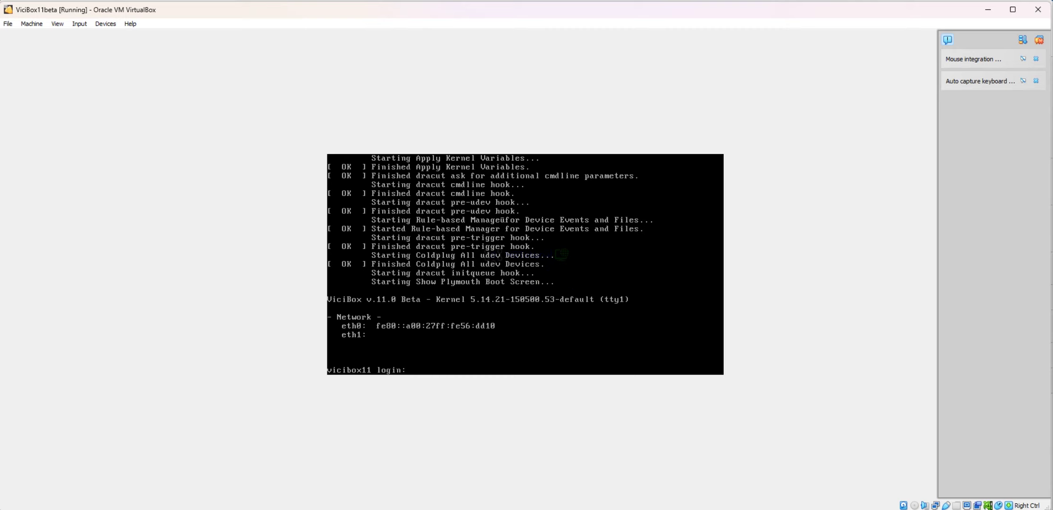
pyautogui.write('root')
pyautogui.press('Return')
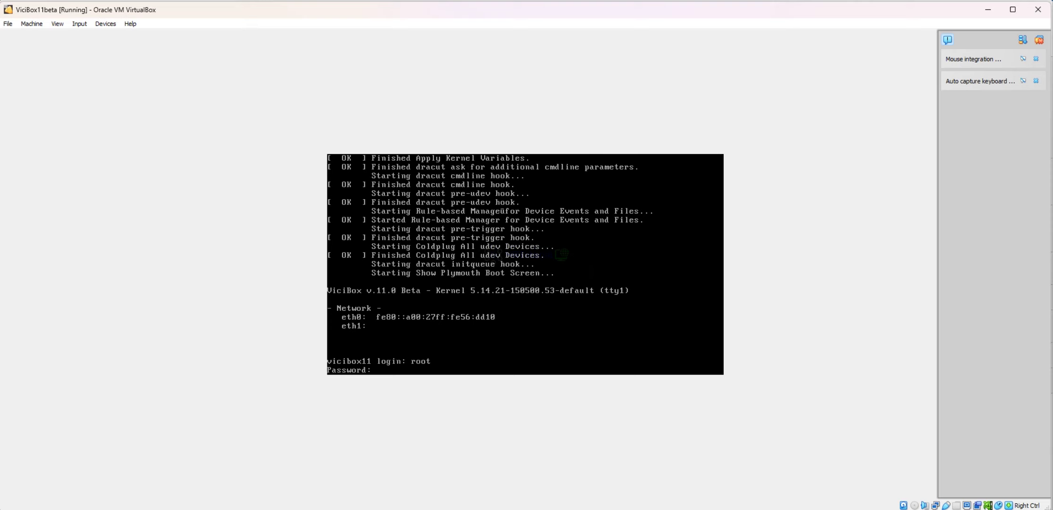
pyautogui.press('Return')
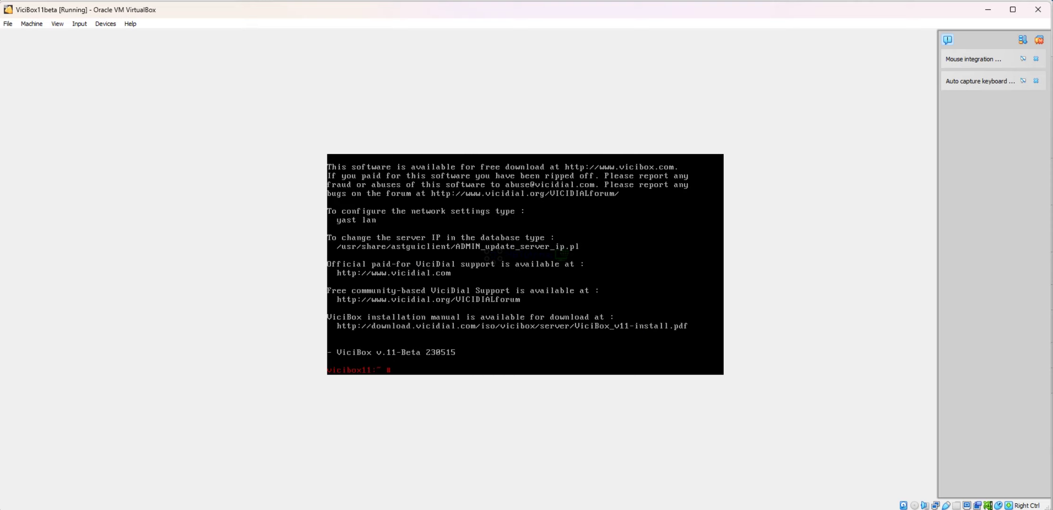
pyautogui.write('ip add')
pyautogui.press('Return')
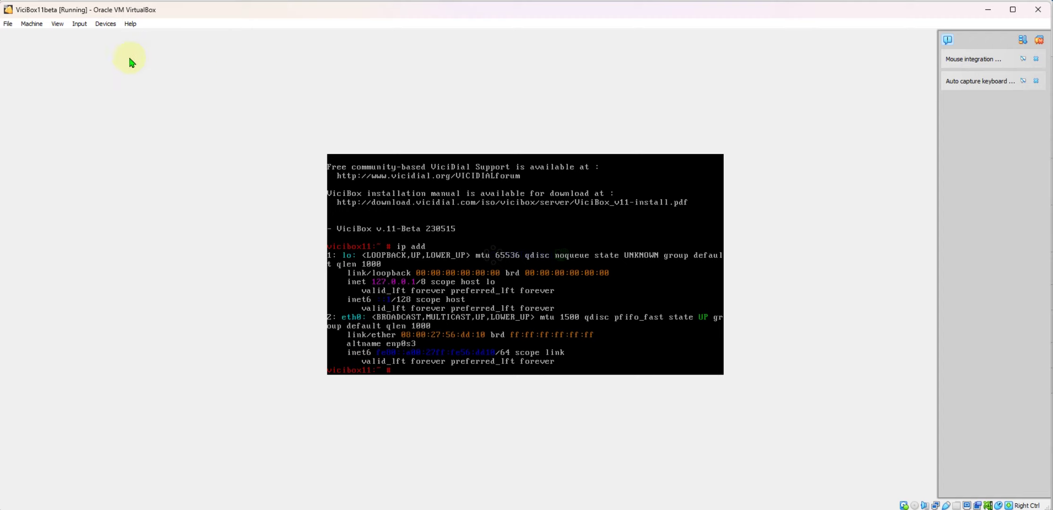
# - Glance at the Devices menu without choosing anything, then return to VirtualBox Manager
pyautogui.click(114, 24)
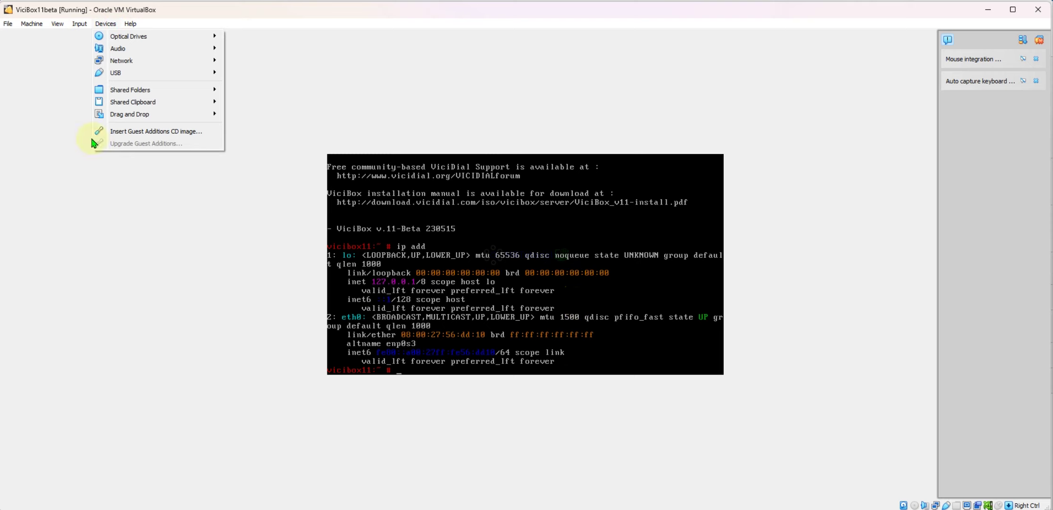
pyautogui.click(810, 352)
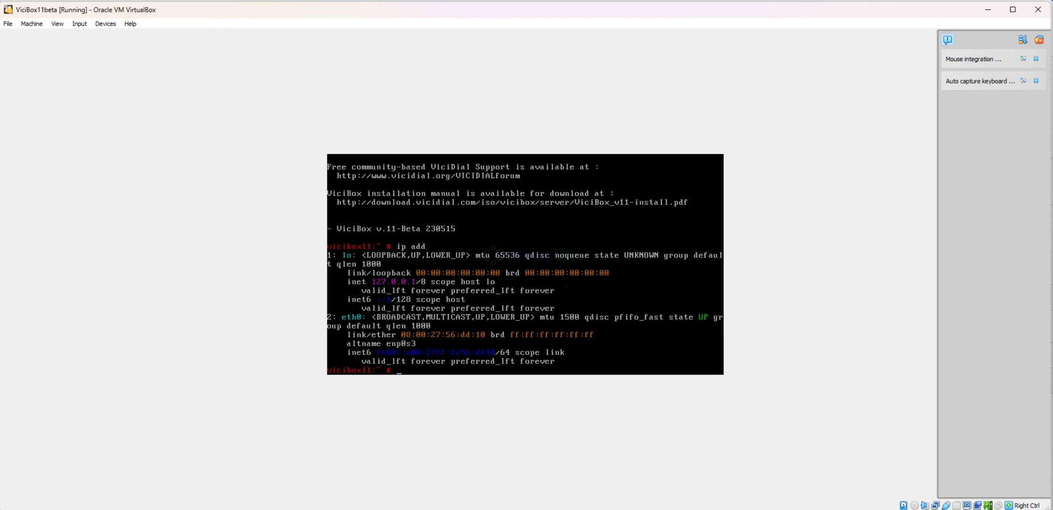
pyautogui.hotkey('alt', 'Tab')
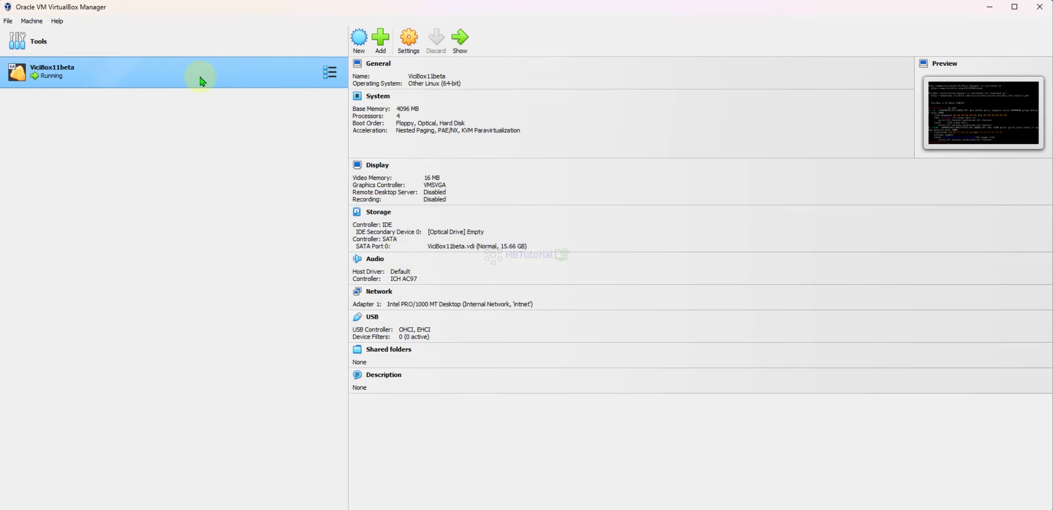
# - Power off the running ViciBox11beta machine
pyautogui.rightClick(193, 79)
pyautogui.moveTo(236, 200)
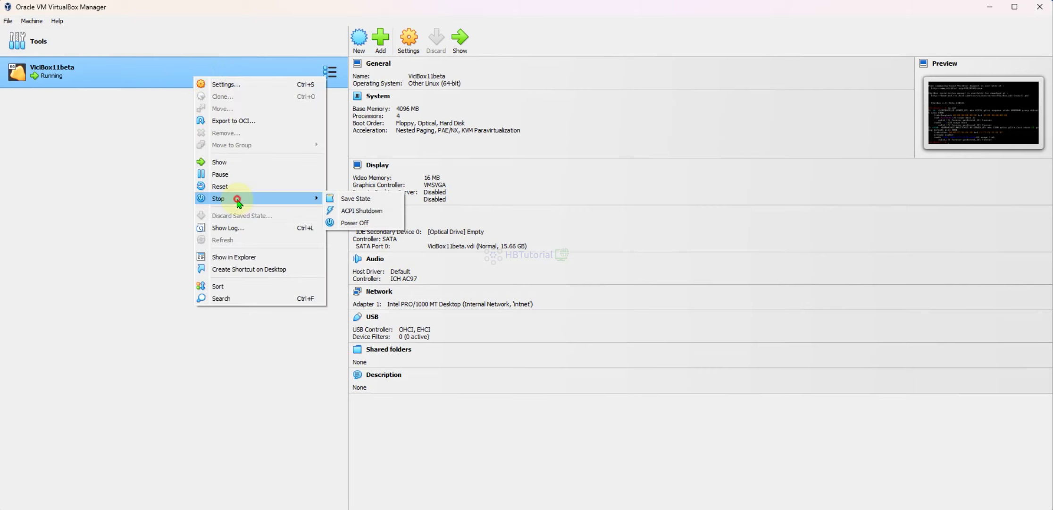
pyautogui.click(348, 223)
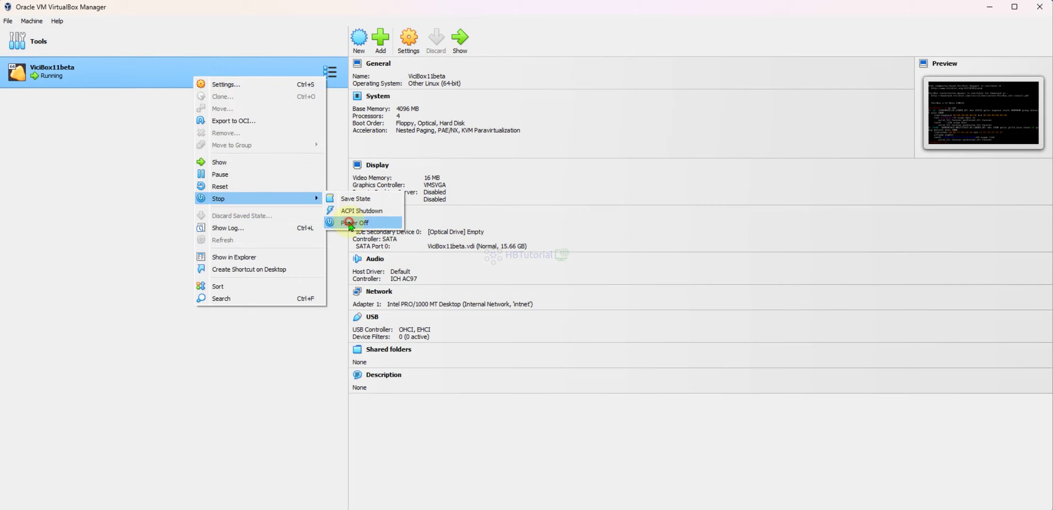
# - Set adapter 1 to Bridged Adapter on the Realtek 8822CE wireless card
pyautogui.click(405, 50)
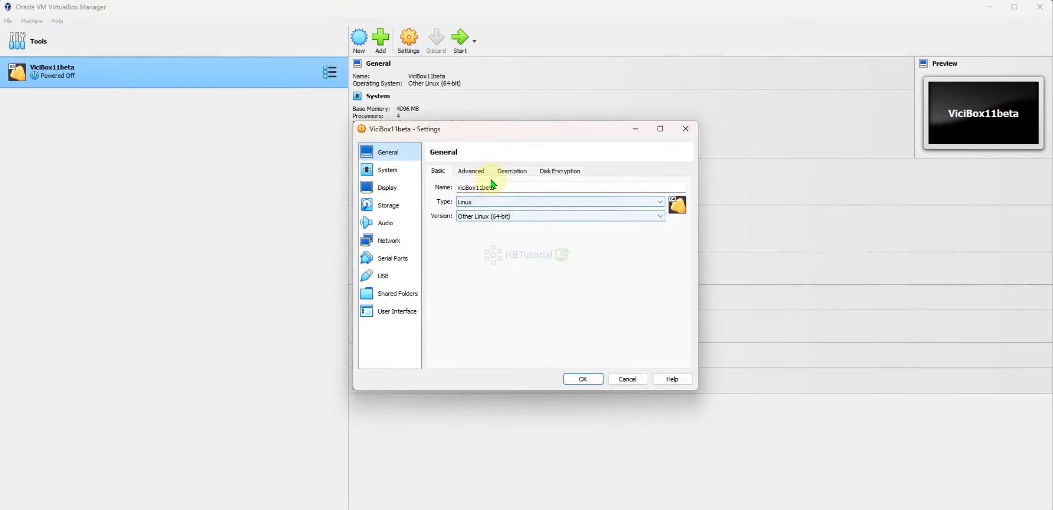
pyautogui.click(388, 240)
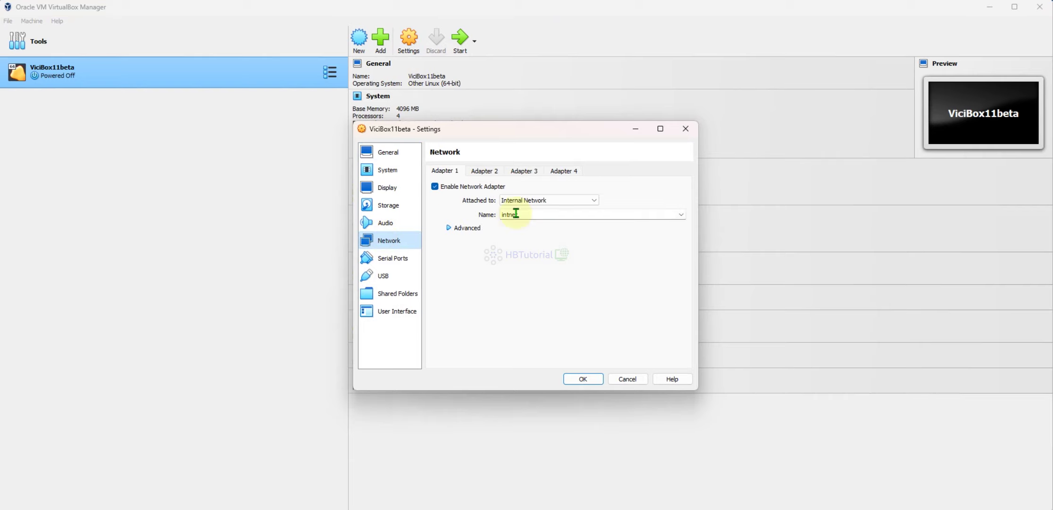
pyautogui.click(527, 200)
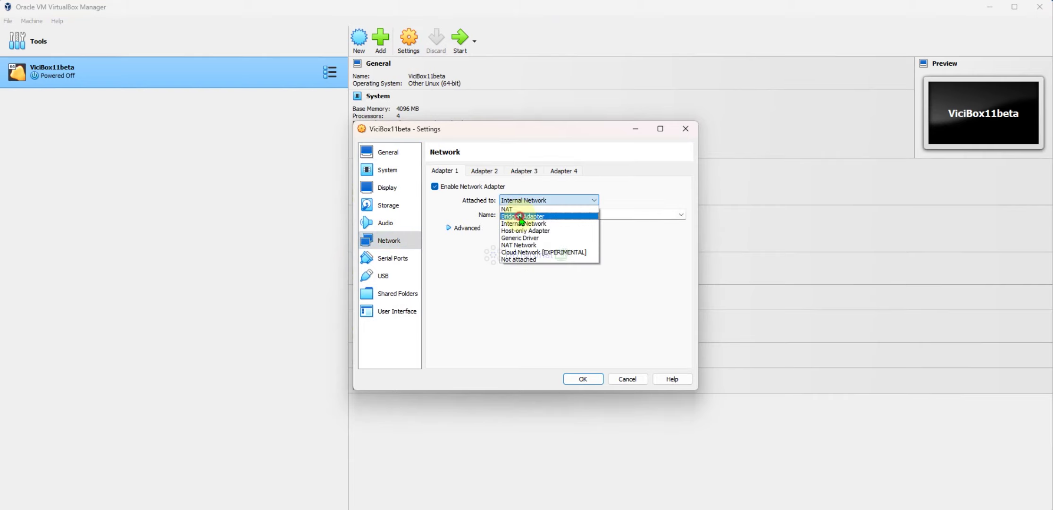
pyautogui.click(522, 216)
pyautogui.click(548, 216)
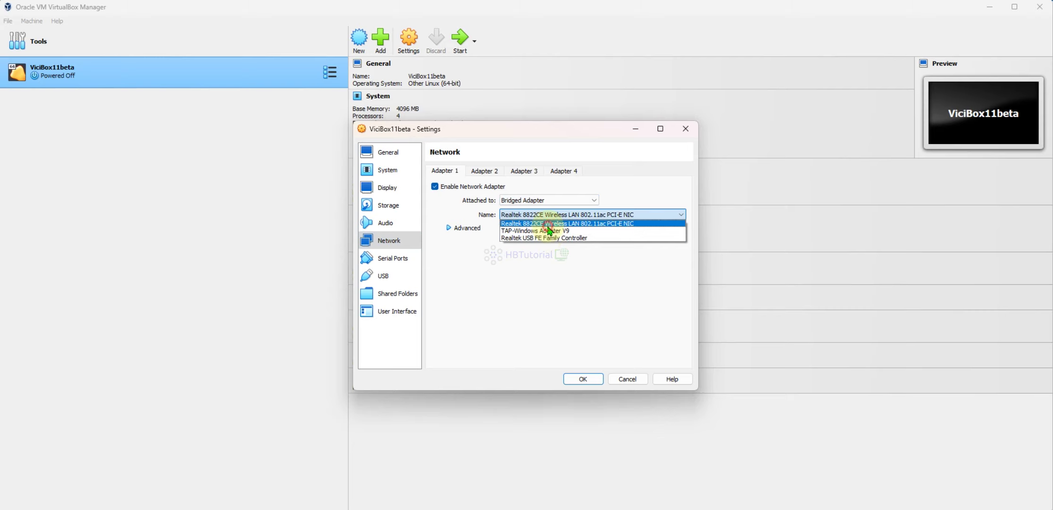
pyautogui.click(550, 224)
# - Set promiscuous mode to Allow All and adapter type to Intel PRO/1000 T Server, then save
pyautogui.click(454, 228)
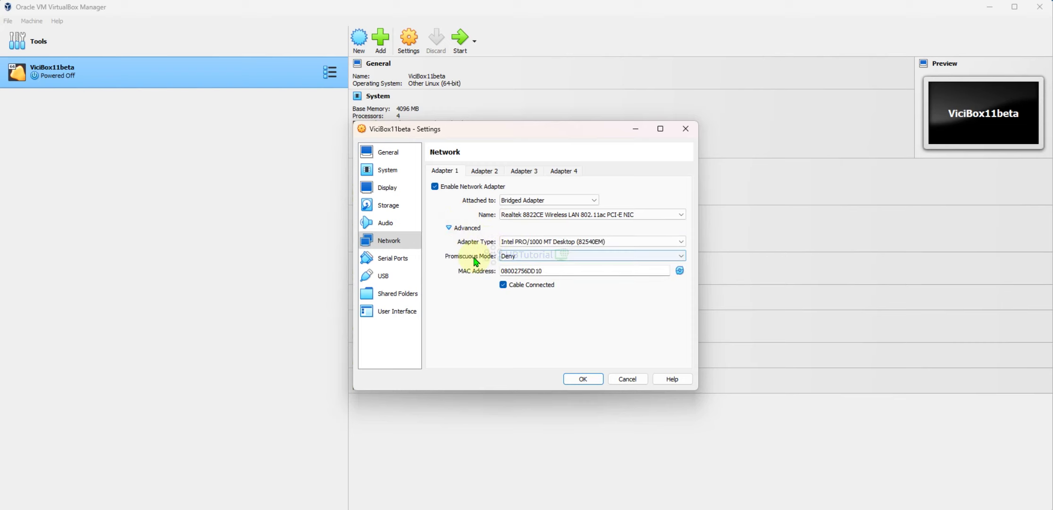
pyautogui.click(548, 257)
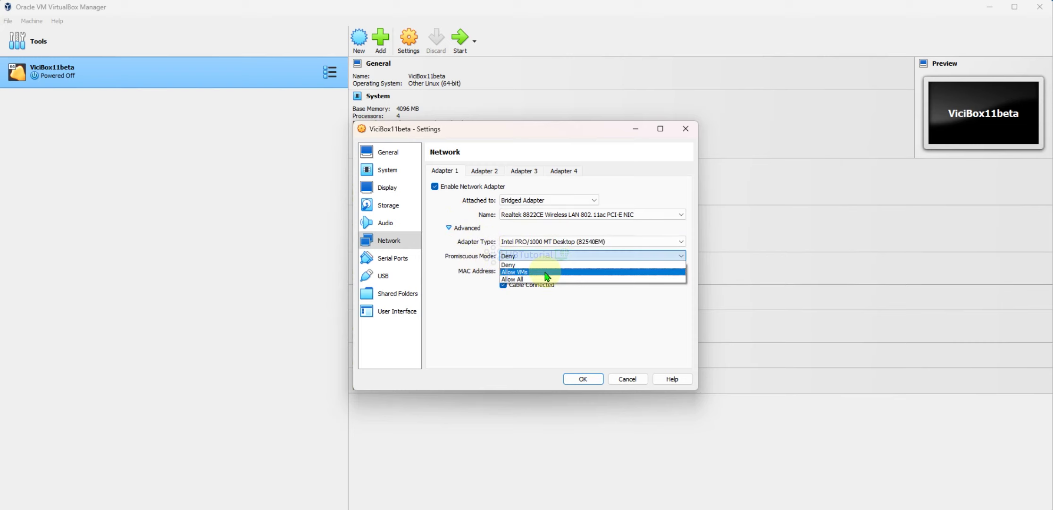
pyautogui.click(546, 272)
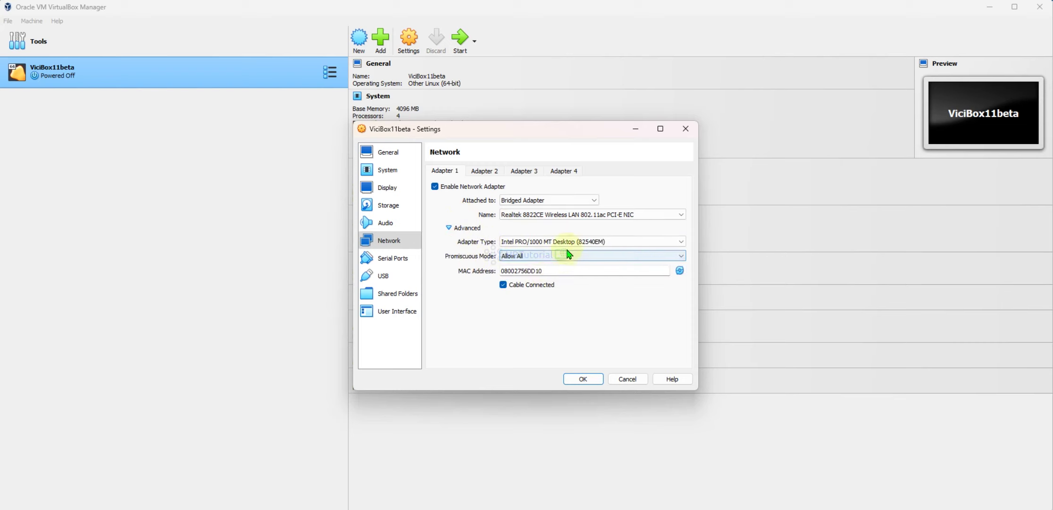
pyautogui.click(566, 241)
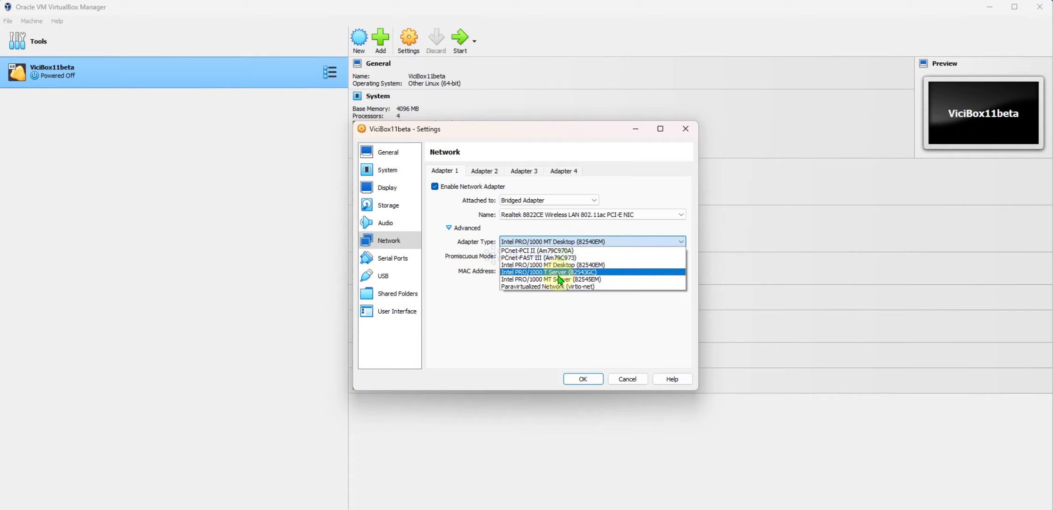
pyautogui.click(561, 272)
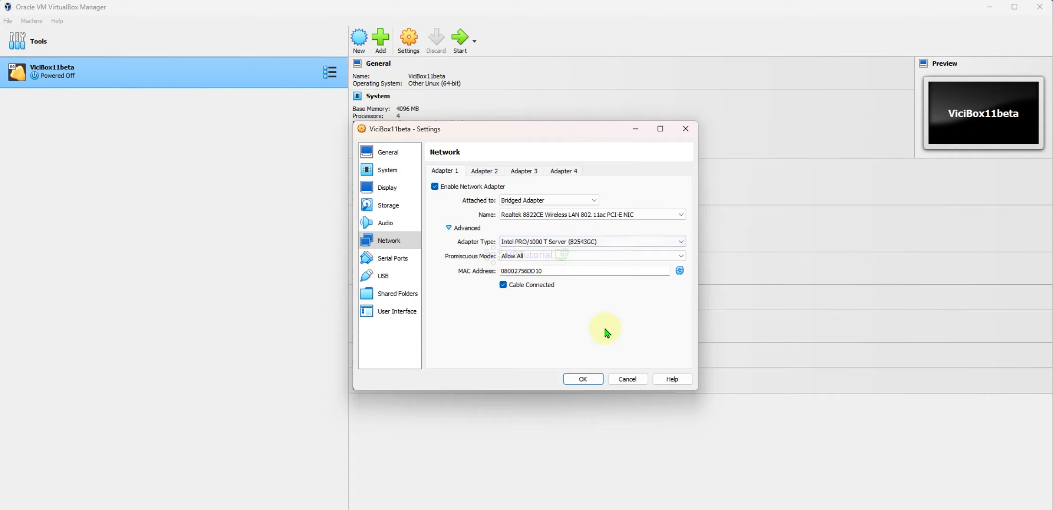
pyautogui.click(581, 380)
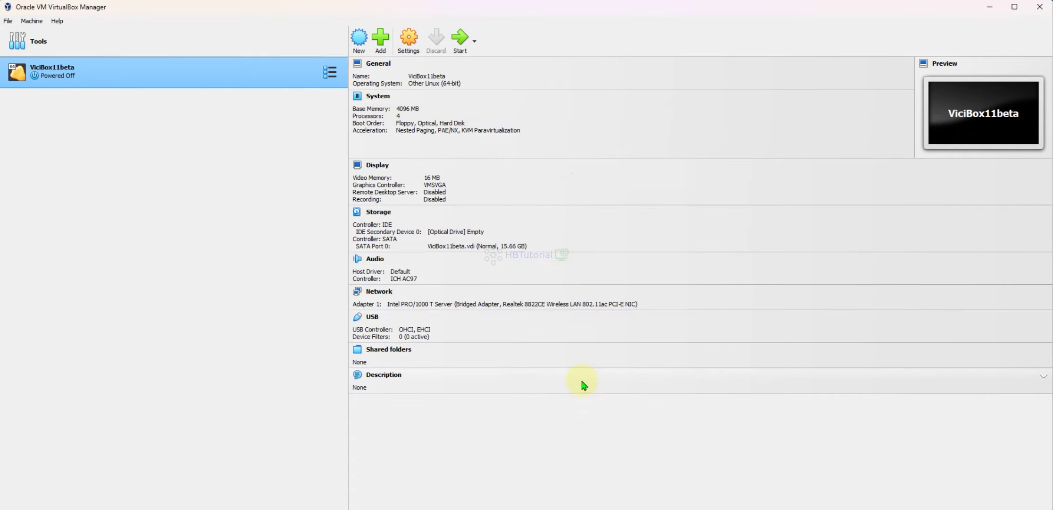
# - Start ViciBox11beta and enlarge its window while ViciBox v.11.0 boots
pyautogui.click(460, 37)
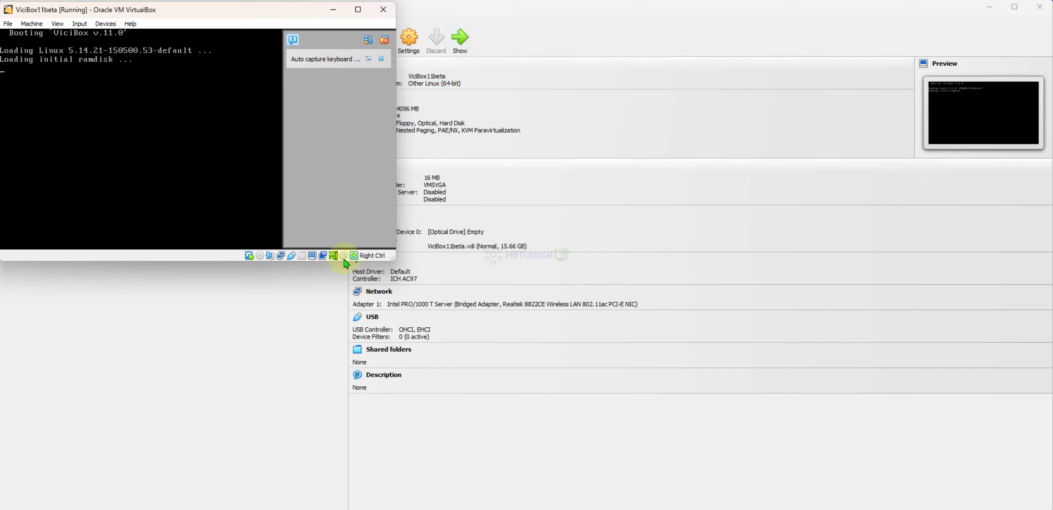
pyautogui.moveTo(395, 260); pyautogui.dragTo(1048, 505)
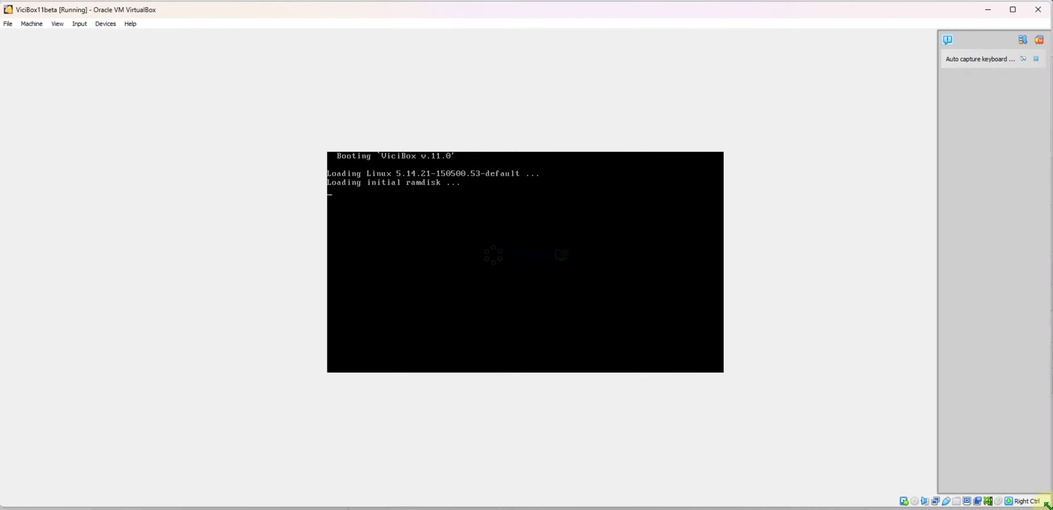
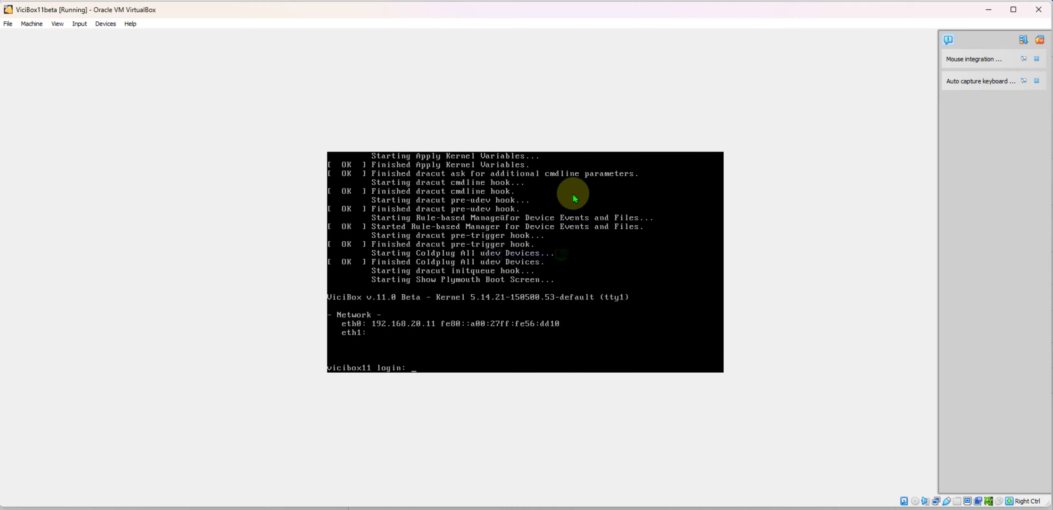
# - Log in to the ViciBox VM console as root with the root password
pyautogui.click(573, 194)
pyautogui.write('root')
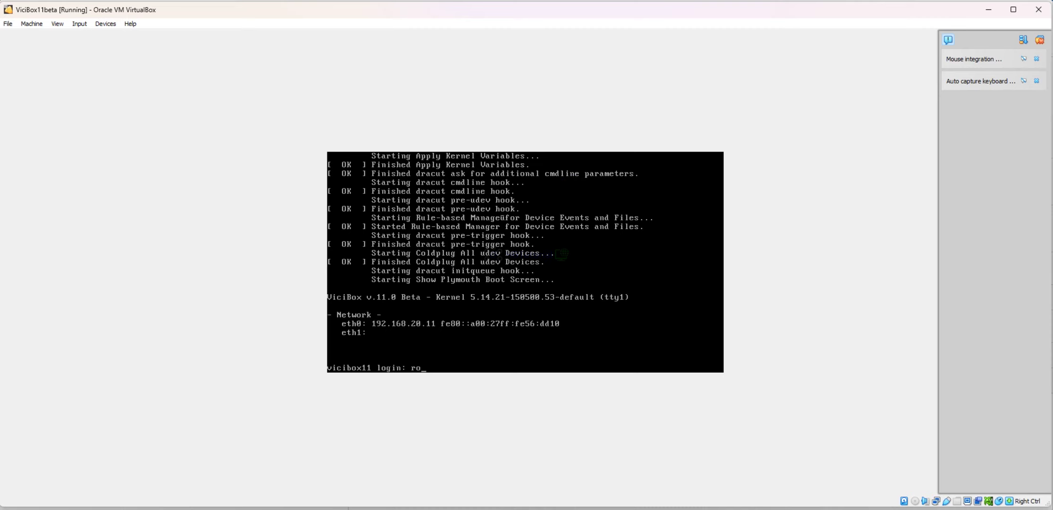
pyautogui.press('Return')
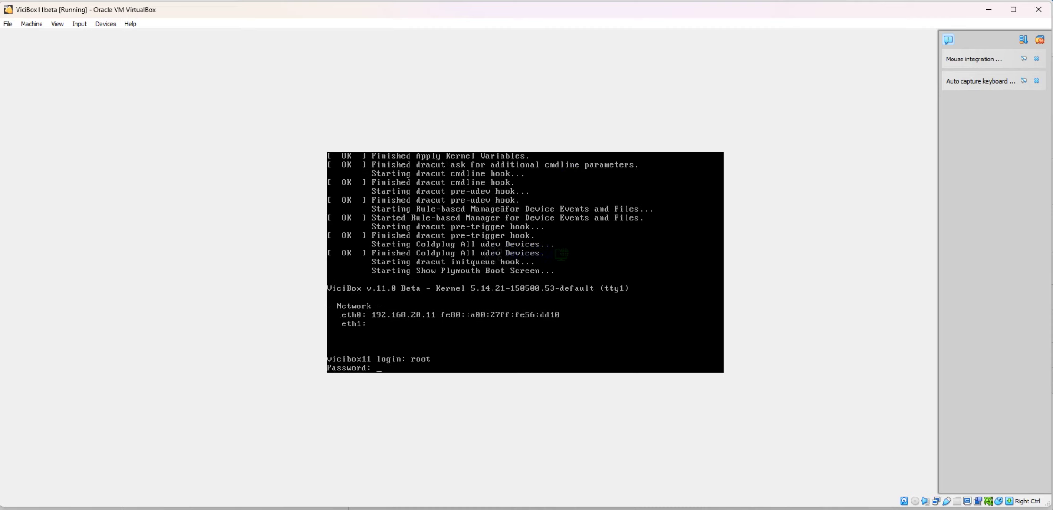
pyautogui.press('Return')
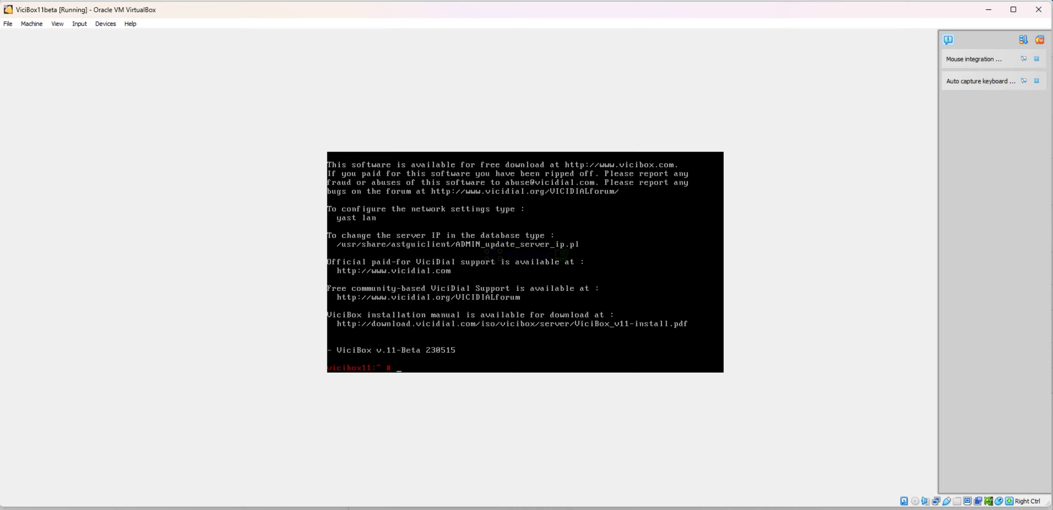
pyautogui.click(572, 193)
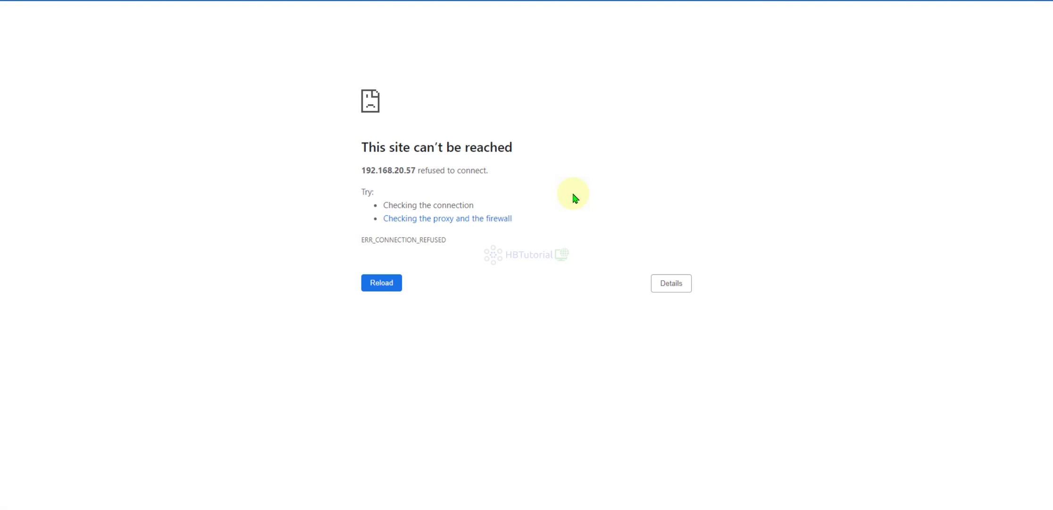
pyautogui.write('192.168.20.57')
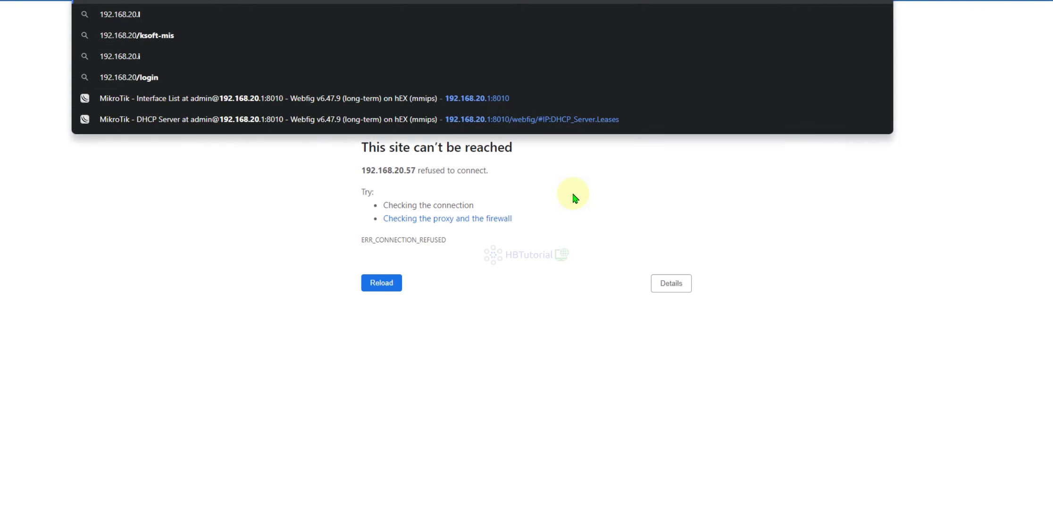
pyautogui.press('Return')
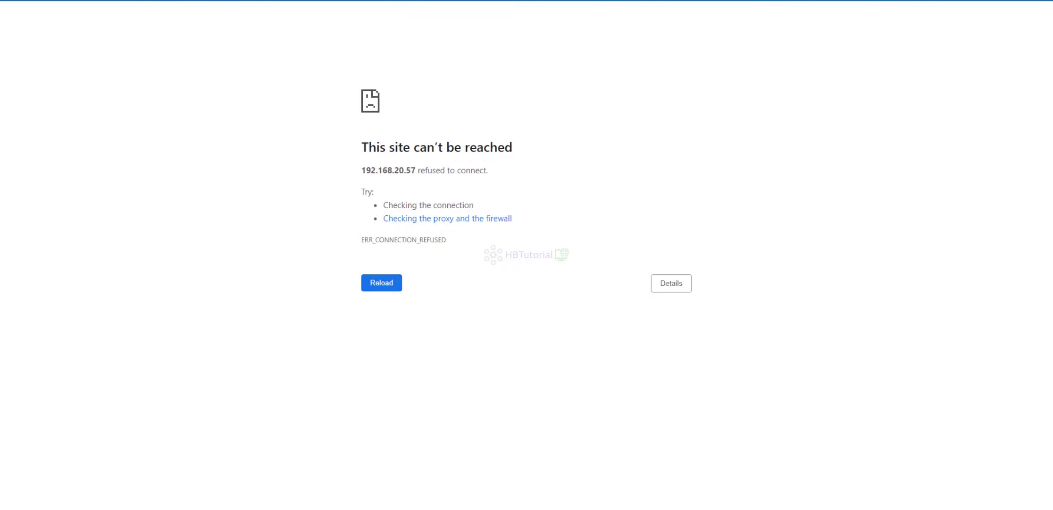
pyautogui.click(721, 477)
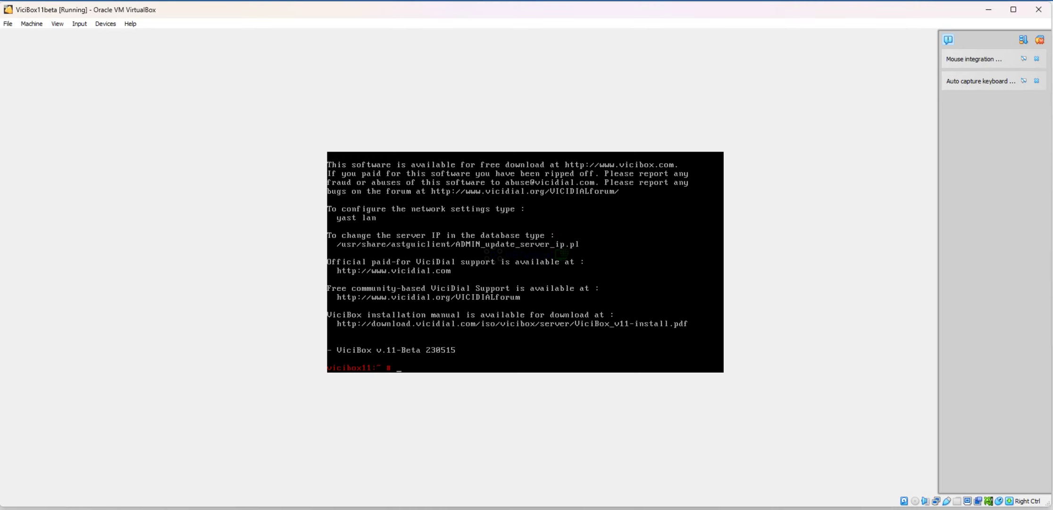
# - Enter the script path /usr/share/astguiclient/ADMIN_update_server_ip.pl at the root prompt using Tab completion
pyautogui.click(570, 249)
pyautogui.write('/usr/share/astg')
pyautogui.press('Tab')
pyautogui.write('A')
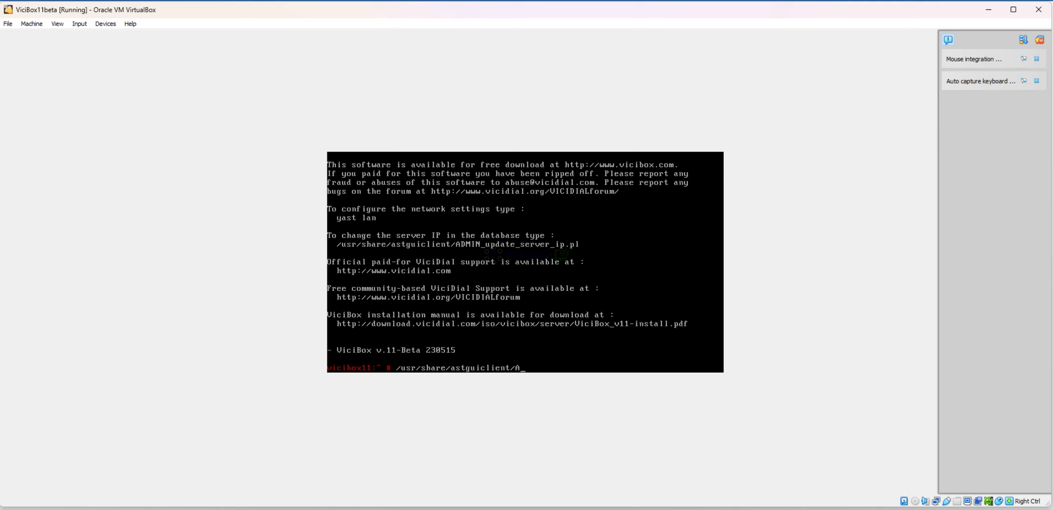
pyautogui.write('D')
pyautogui.press('Tab')
pyautogui.write('u')
pyautogui.press('Tab')
pyautogui.write('se')
pyautogui.press('Tab')
# - Run the script to change the server IP from 10.0.2.15 to 192.168.20.11, then ping google.com
pyautogui.press('Return')
pyautogui.press('Return')
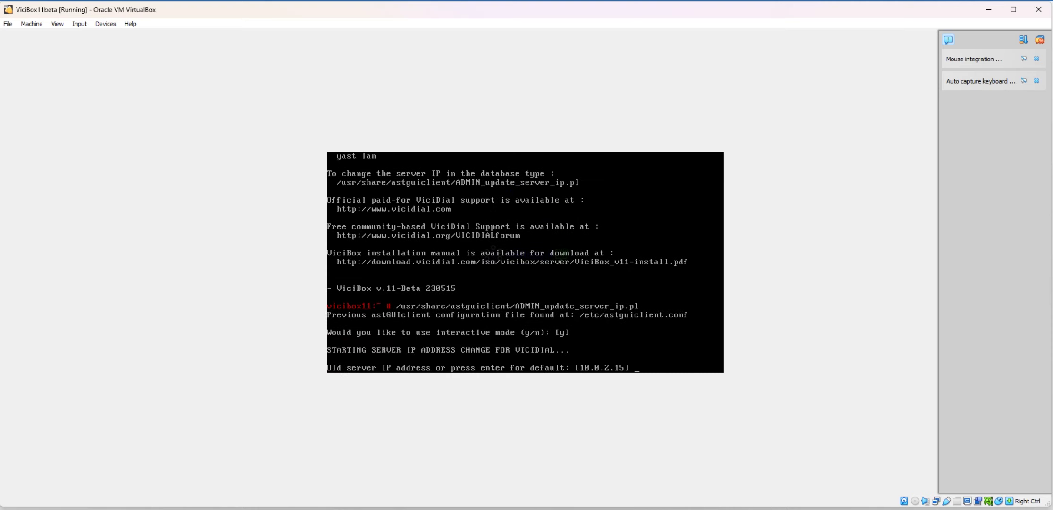
pyautogui.press('Return')
pyautogui.write('19')
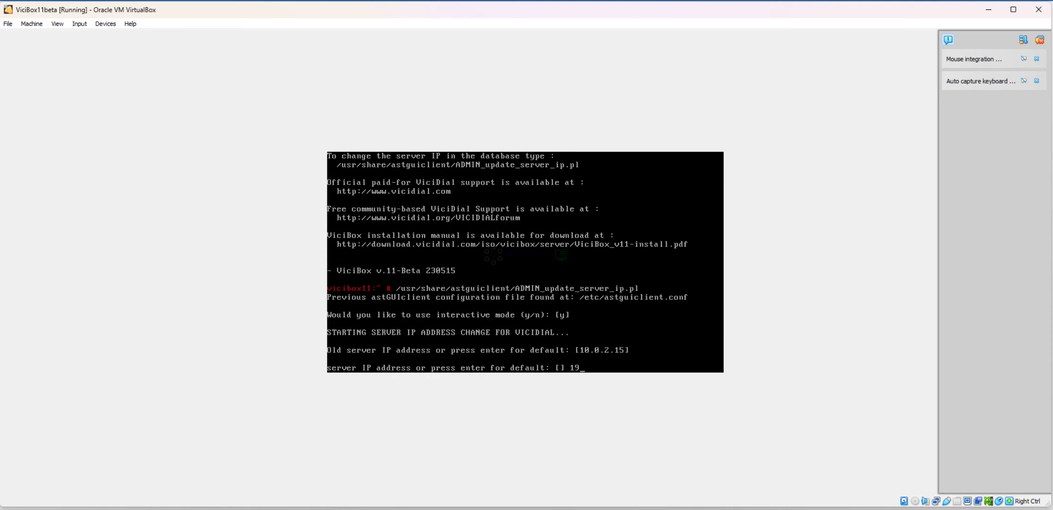
pyautogui.write('2.168.20.11')
pyautogui.press('Return')
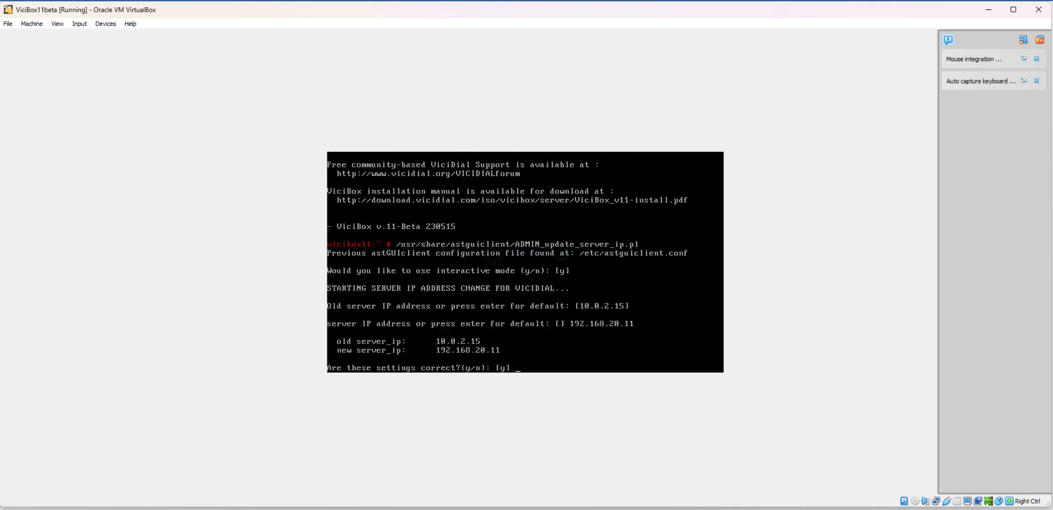
pyautogui.write('y')
pyautogui.press('Return')
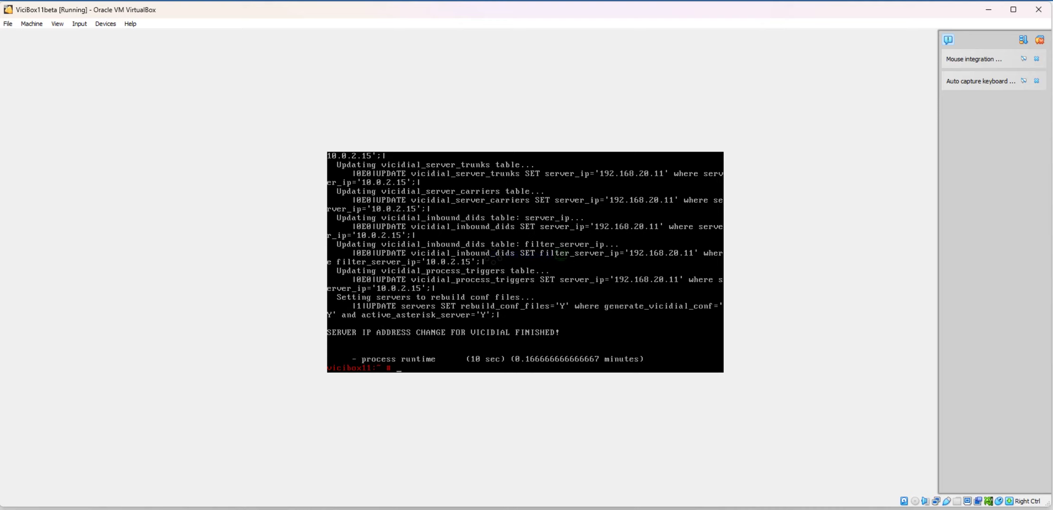
pyautogui.write('ping google.com')
pyautogui.press('Return')
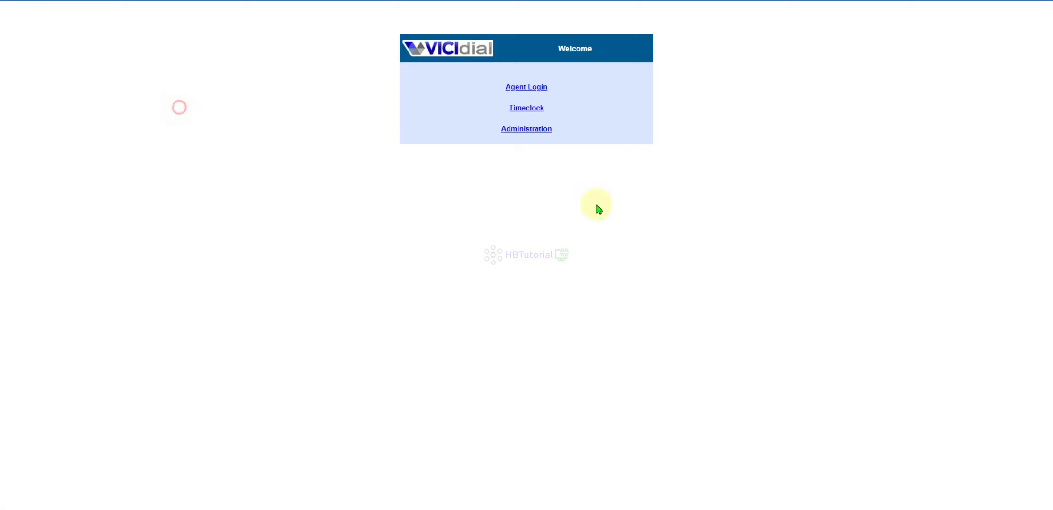
# - Sign in to VICIdial Administration at 192.168.20.11 with the admin username and password
pyautogui.click(529, 131)
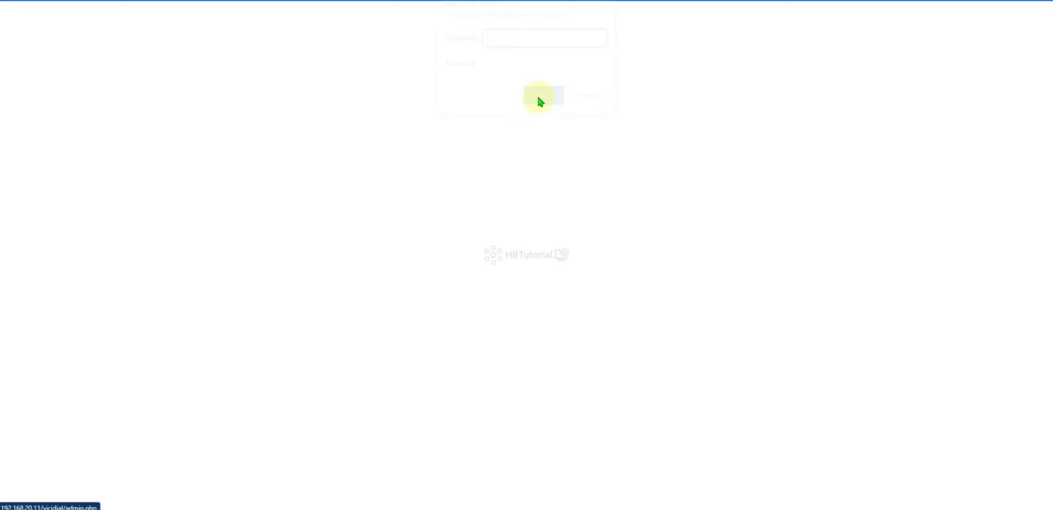
pyautogui.click(530, 40)
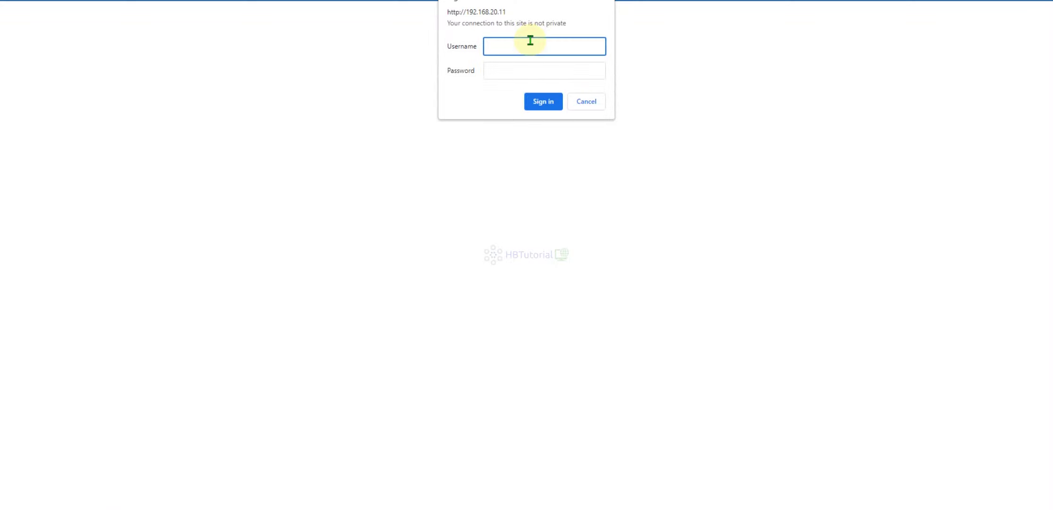
pyautogui.write('6666')
pyautogui.press('Tab')
pyautogui.write('6666')
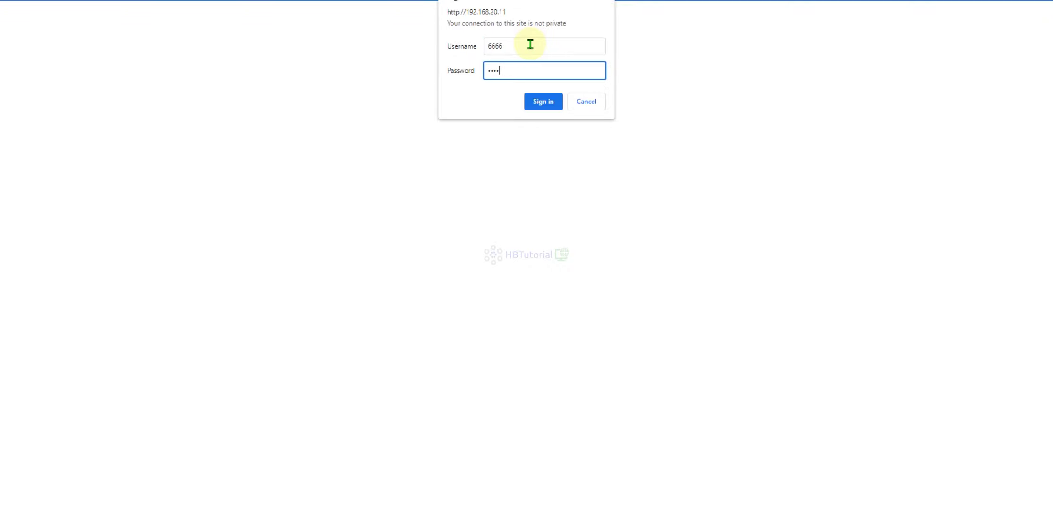
pyautogui.press('Return')
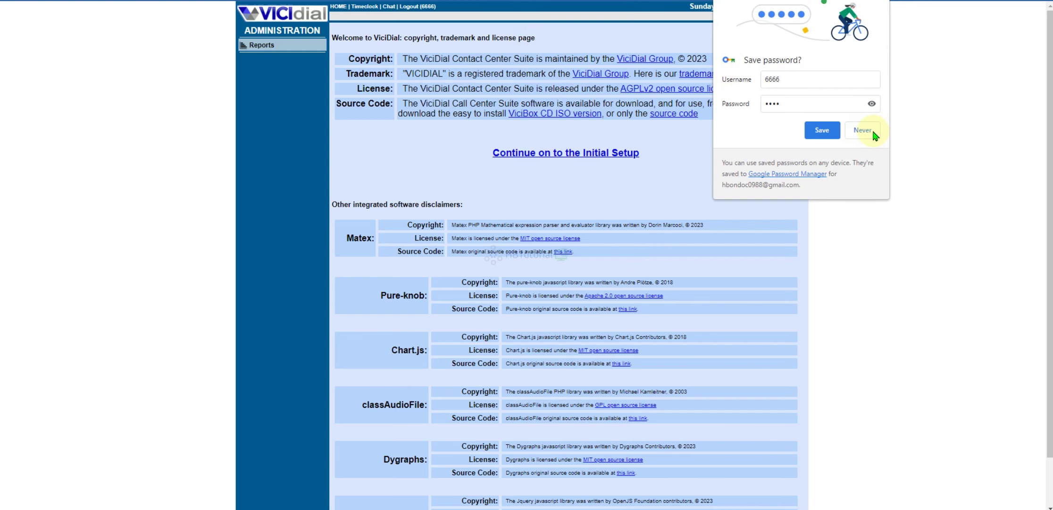
# - Continue to Initial Setup, enter a new admin password, and submit it
pyautogui.click(603, 153)
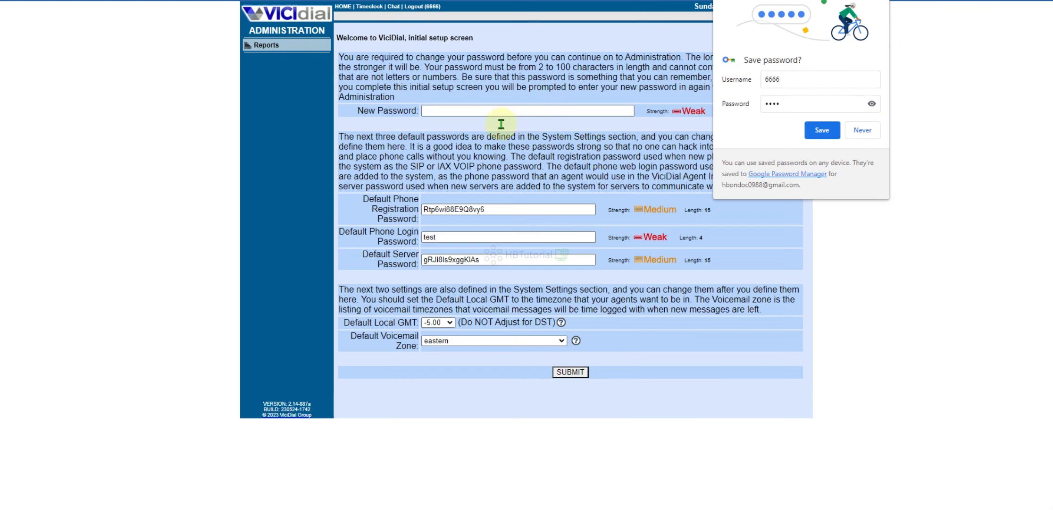
pyautogui.click(485, 109)
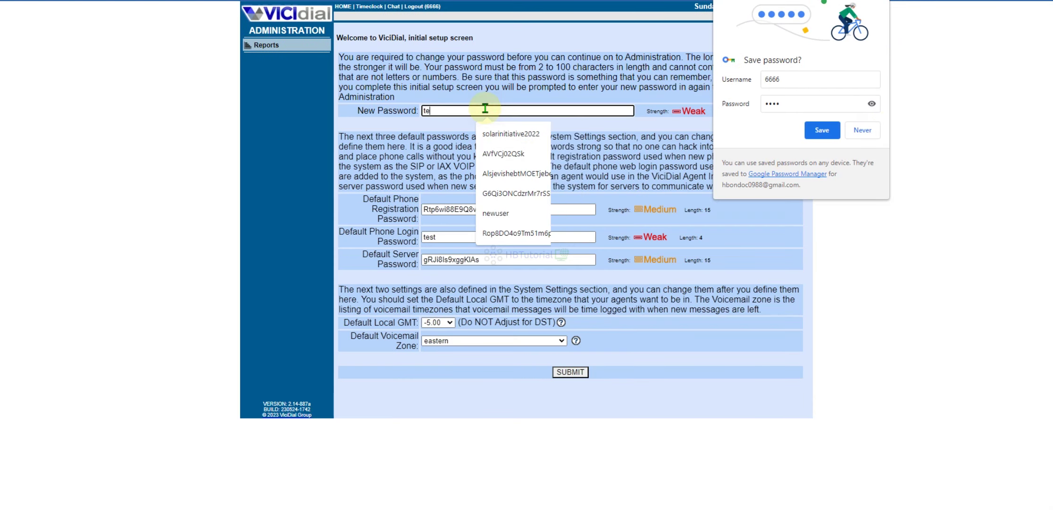
pyautogui.click(684, 376)
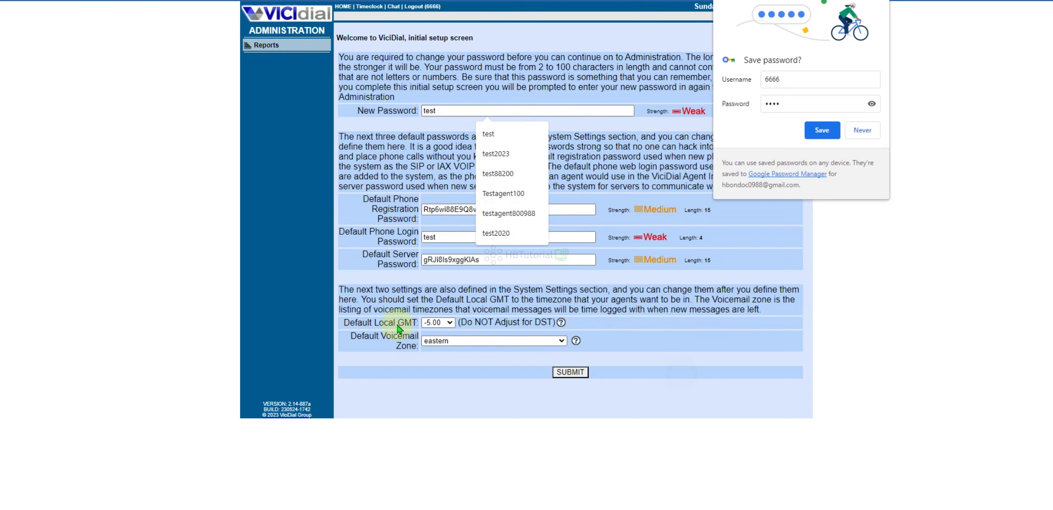
pyautogui.click(570, 372)
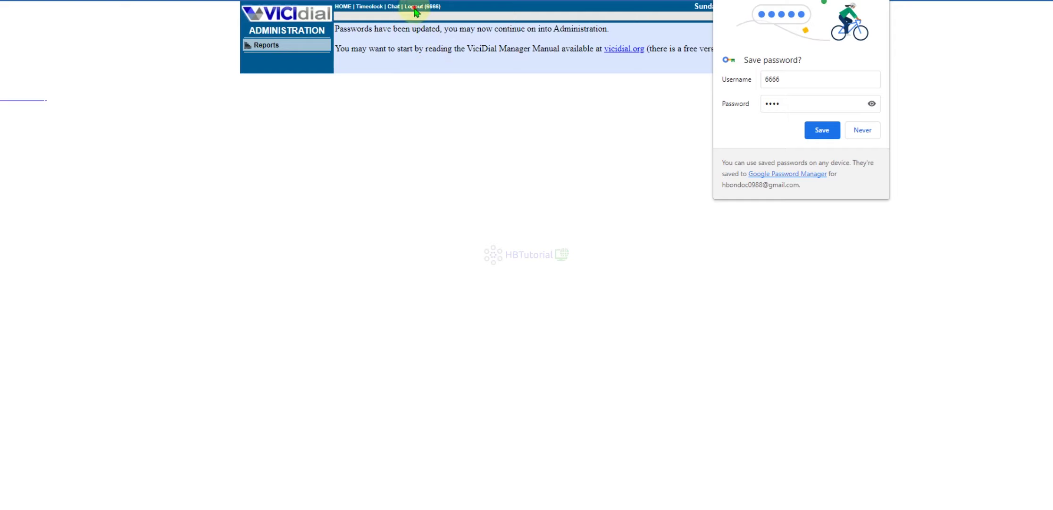
# - Log out of Administration and sign back in with the admin username and new password
pyautogui.click(415, 7)
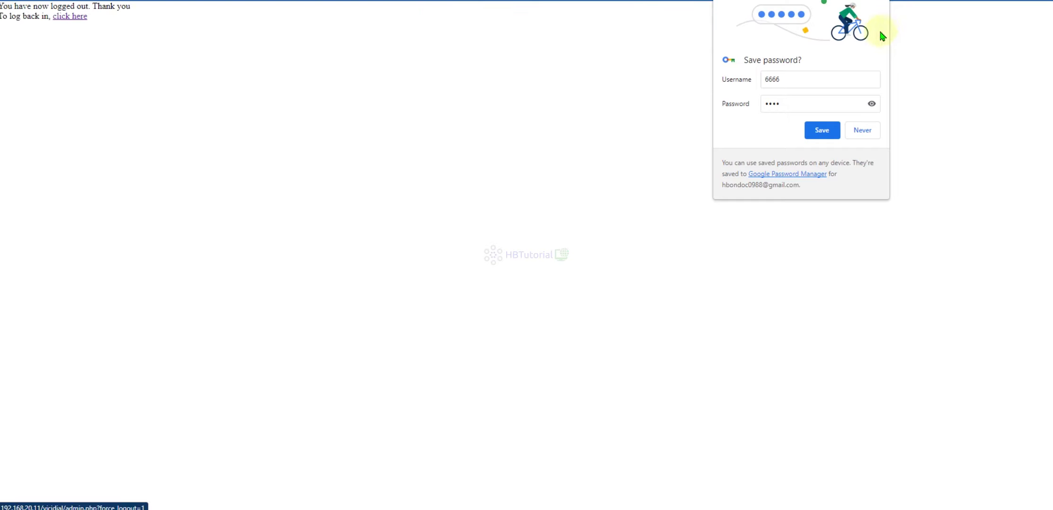
pyautogui.click(863, 130)
pyautogui.click(516, 131)
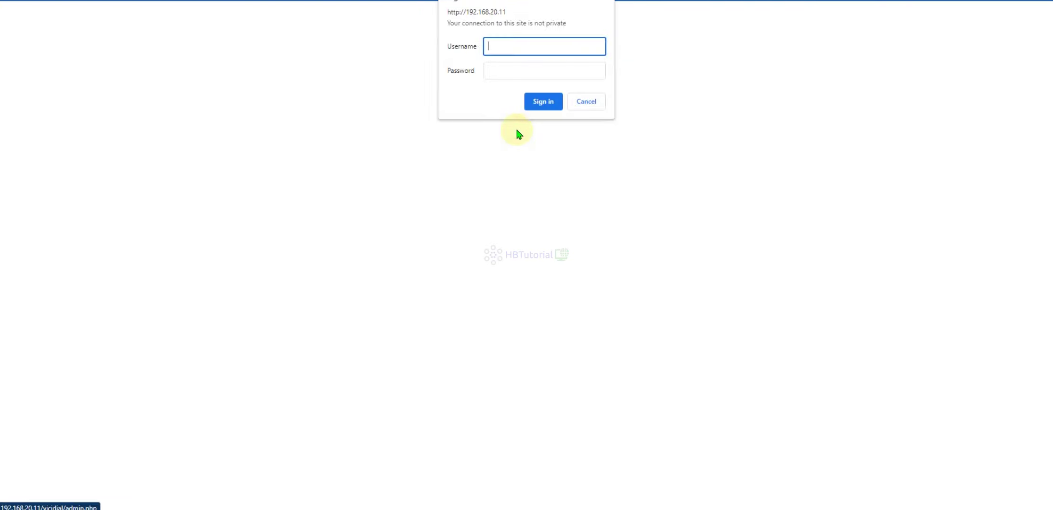
pyautogui.write('6')
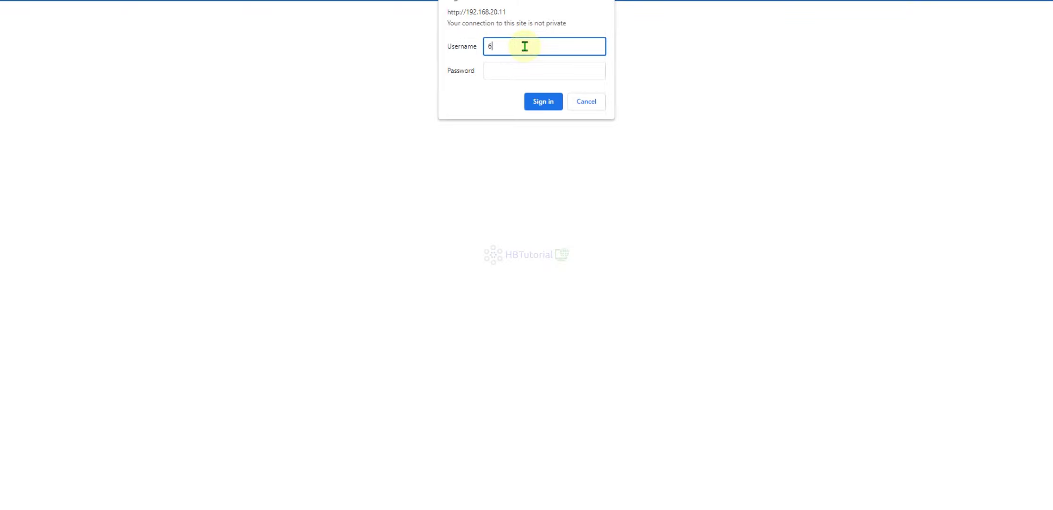
pyautogui.write('666')
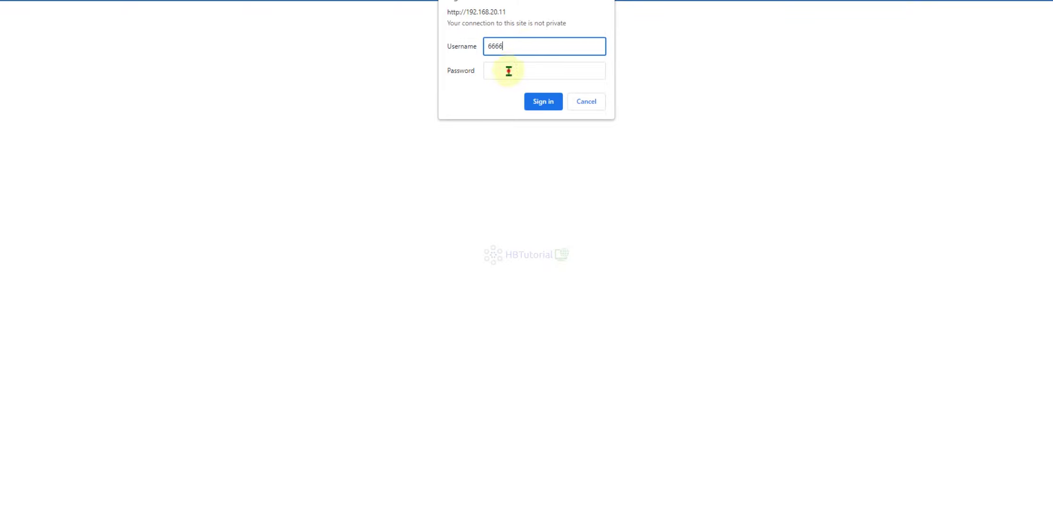
pyautogui.click(509, 71)
pyautogui.write('6666')
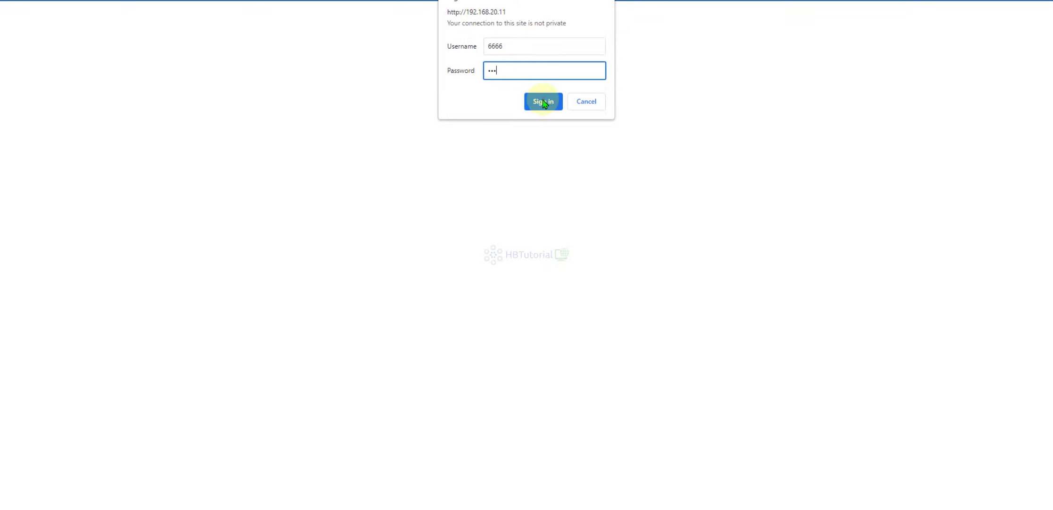
pyautogui.click(543, 101)
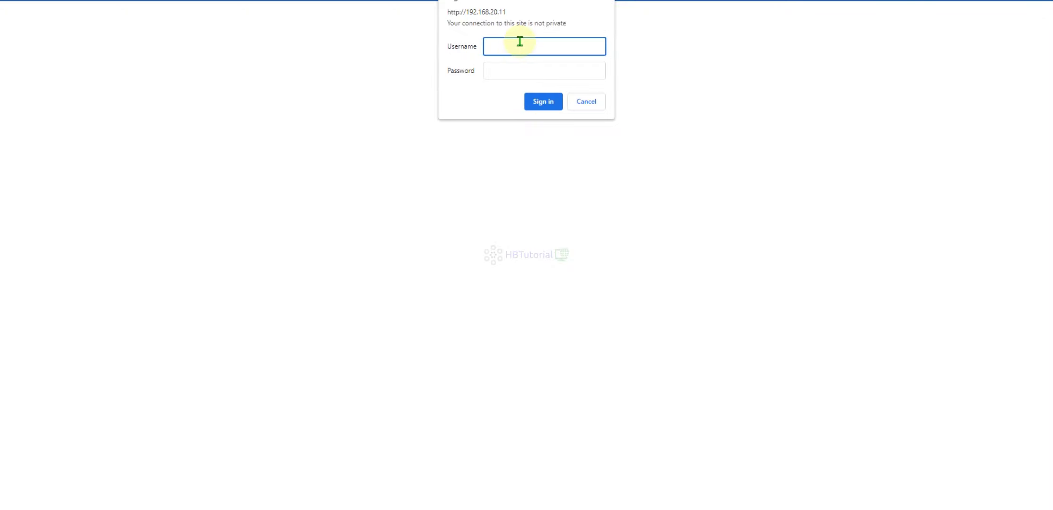
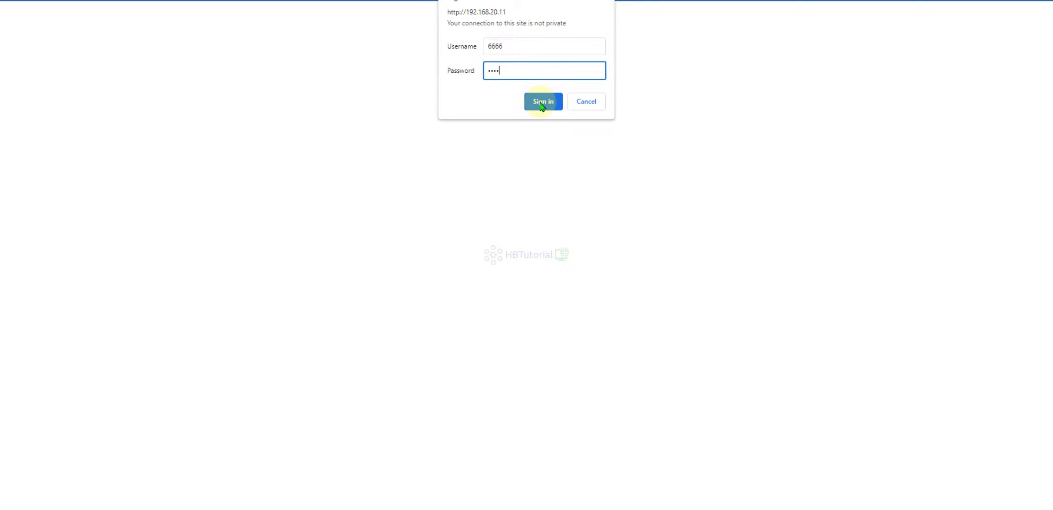
# - Sign in as the admin user, find Reports forbidden, and list the users (one level-9 Admin)
pyautogui.click(543, 104)
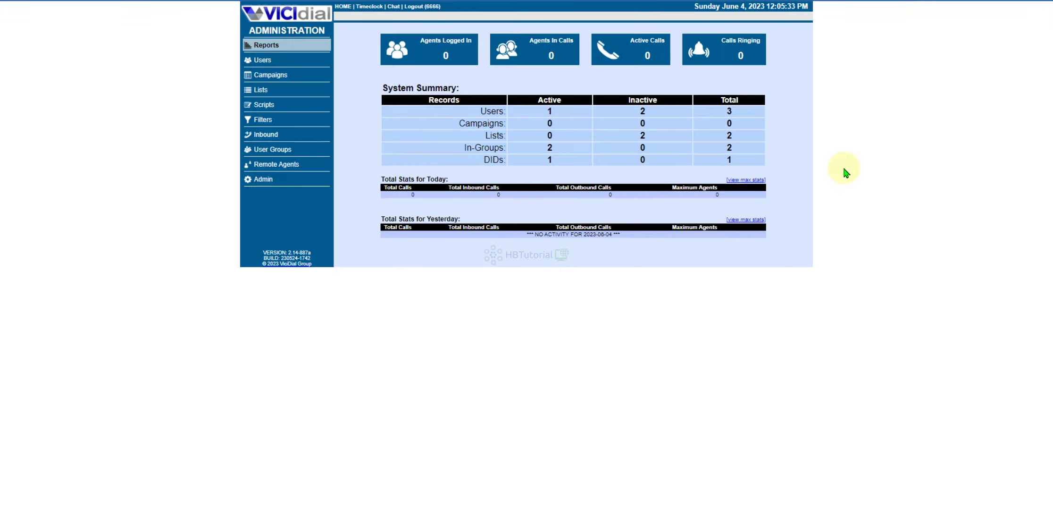
pyautogui.click(262, 47)
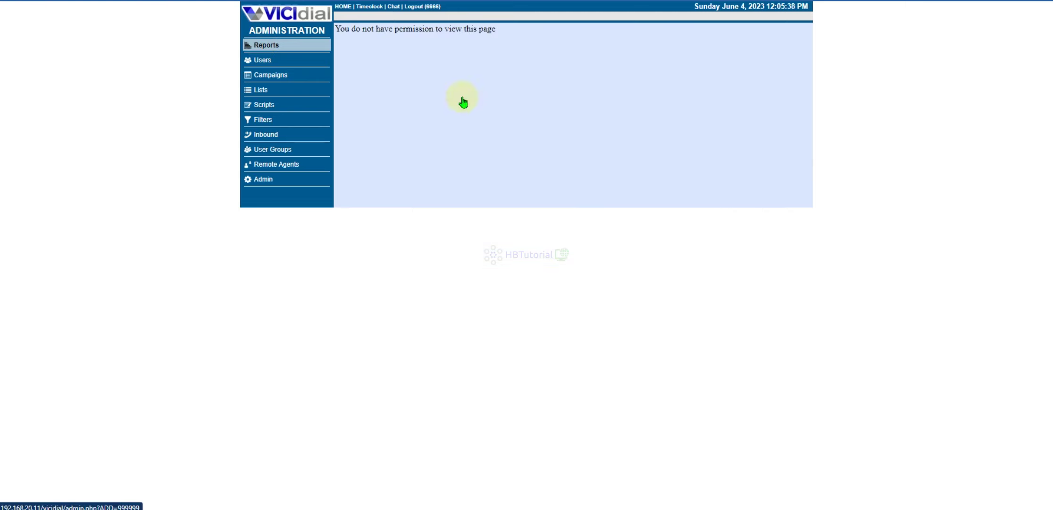
pyautogui.click(262, 61)
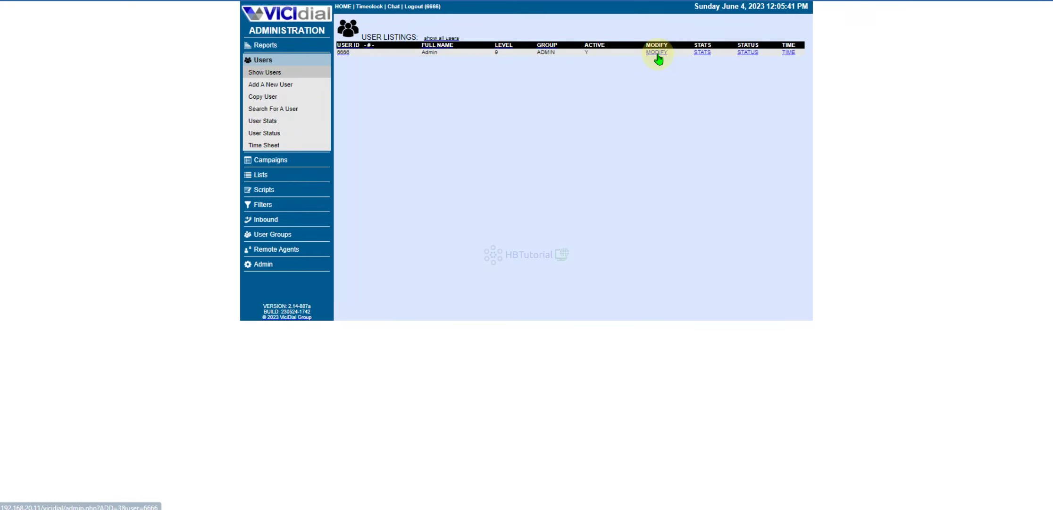
# - Open the Admin user's record for editing and set View Reports to 1
pyautogui.click(658, 55)
pyautogui.scroll(-15, 563, 264)
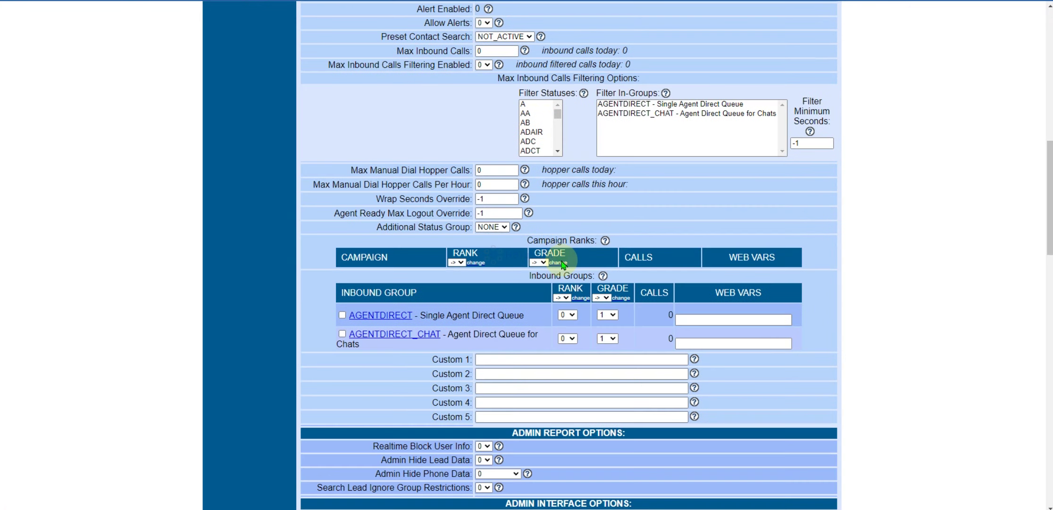
pyautogui.scroll(-6, 563, 265)
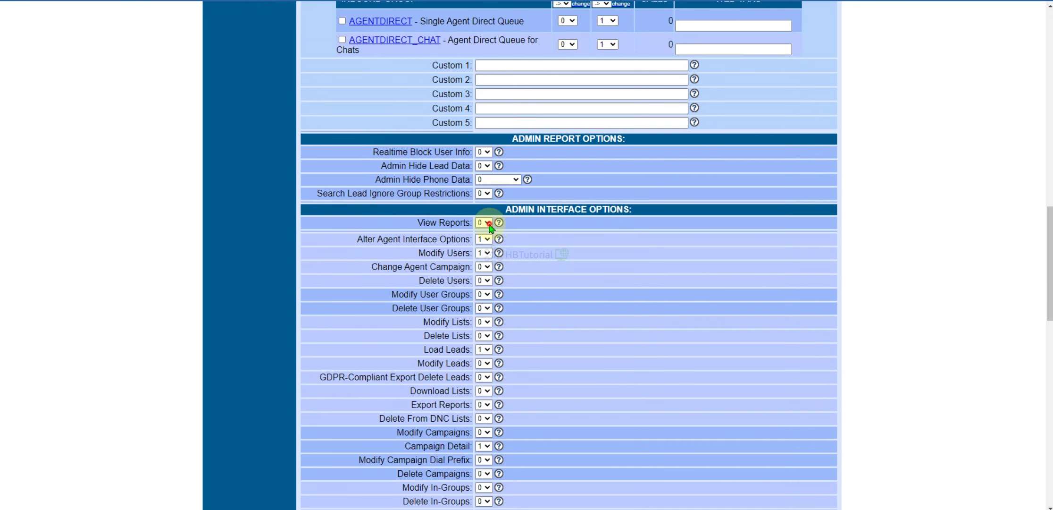
pyautogui.click(489, 223)
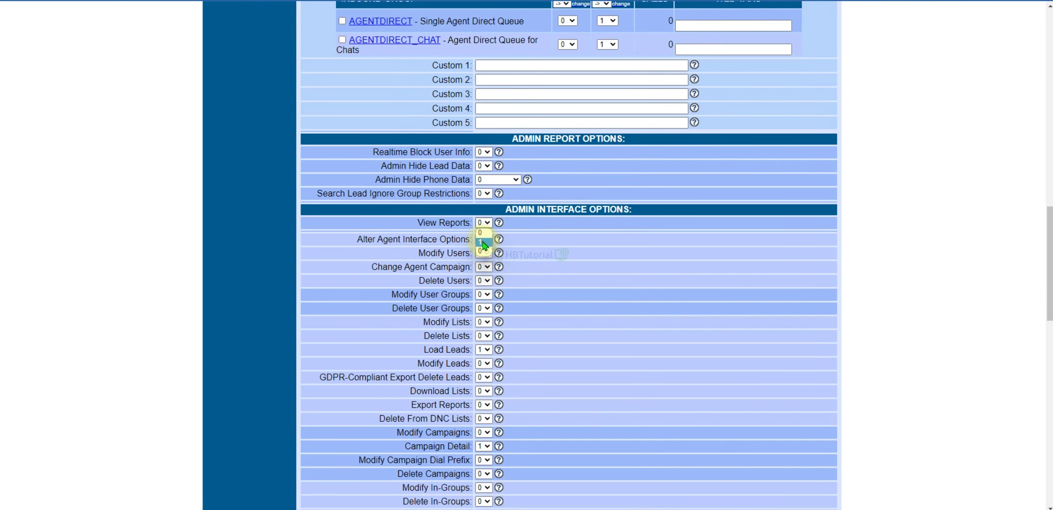
pyautogui.click(485, 243)
# - Grant the user, user-group, list, lead, export and DNC permissions, with Modify Leads set to 5
pyautogui.press('Tab')
pyautogui.press('1')
pyautogui.press('Tab')
pyautogui.press('1')
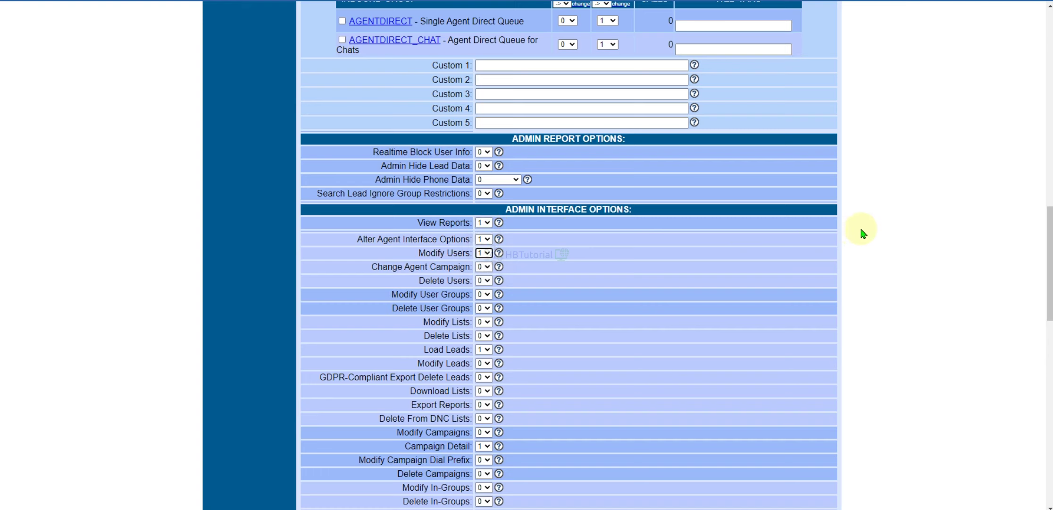
pyautogui.press('Tab')
pyautogui.press('1')
pyautogui.press('Tab')
pyautogui.press('1')
pyautogui.press('Tab')
pyautogui.press('1')
pyautogui.press('Tab')
pyautogui.press('1')
pyautogui.press('Tab')
pyautogui.press('1')
pyautogui.press('Tab')
pyautogui.press('1')
pyautogui.press('Tab')
pyautogui.press('Tab')
pyautogui.press('5')
pyautogui.press('Tab')
pyautogui.press('Tab')
pyautogui.press('1')
pyautogui.press('Tab')
pyautogui.press('1')
pyautogui.press('Tab')
pyautogui.press('1')
# - Set campaign, DID, dialplan, remote agent, script, filter, carrier, status, voicemail and timeclock permissions to 1, then submit
pyautogui.press('Tab')
pyautogui.press('1')
pyautogui.press('Tab')
pyautogui.press('Tab')
pyautogui.press('1')
pyautogui.press('Tab')
pyautogui.press('1')
pyautogui.press('Tab')
pyautogui.press('1')
pyautogui.press('Tab')
pyautogui.press('1')
pyautogui.press('Tab')
pyautogui.press('1')
pyautogui.press('Tab')
pyautogui.press('1')
pyautogui.press('Tab')
pyautogui.press('1')
pyautogui.press('Tab')
pyautogui.press('1')
pyautogui.press('Tab')
pyautogui.press('1')
pyautogui.press('Tab')
pyautogui.press('1')
pyautogui.press('Tab')
pyautogui.press('1')
pyautogui.press('Tab')
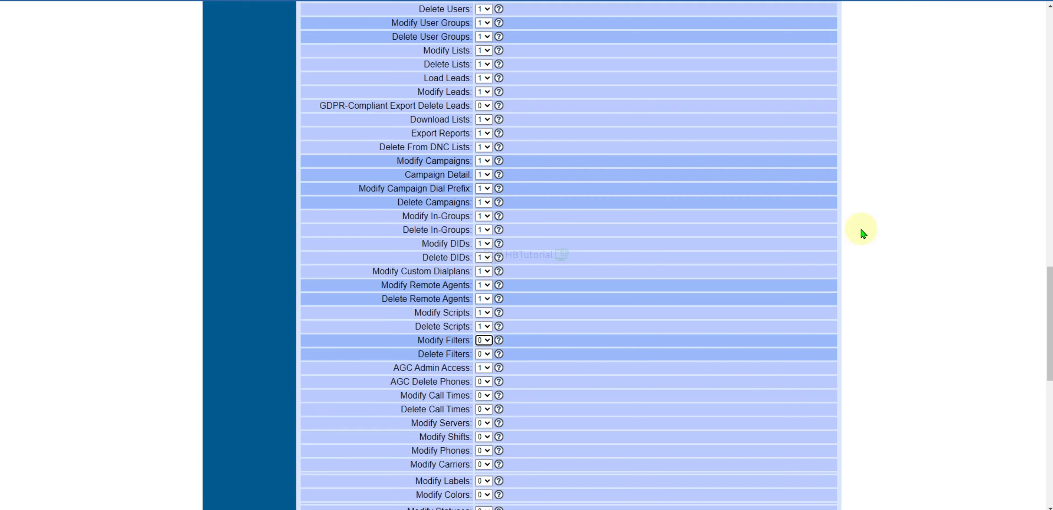
pyautogui.press('1')
pyautogui.press('Tab')
pyautogui.press('1')
pyautogui.press('Tab')
pyautogui.press('Tab')
pyautogui.press('1')
pyautogui.press('Tab')
pyautogui.press('1')
pyautogui.press('Tab')
pyautogui.press('1')
pyautogui.press('Tab')
pyautogui.press('1')
pyautogui.press('Tab')
pyautogui.press('1')
pyautogui.press('Tab')
pyautogui.press('1')
pyautogui.press('Tab')
pyautogui.press('1')
pyautogui.press('Tab')
pyautogui.press('1')
pyautogui.press('Tab')
pyautogui.press('1')
pyautogui.press('Tab')
pyautogui.press('1')
pyautogui.press('Tab')
pyautogui.press('1')
pyautogui.press('Tab')
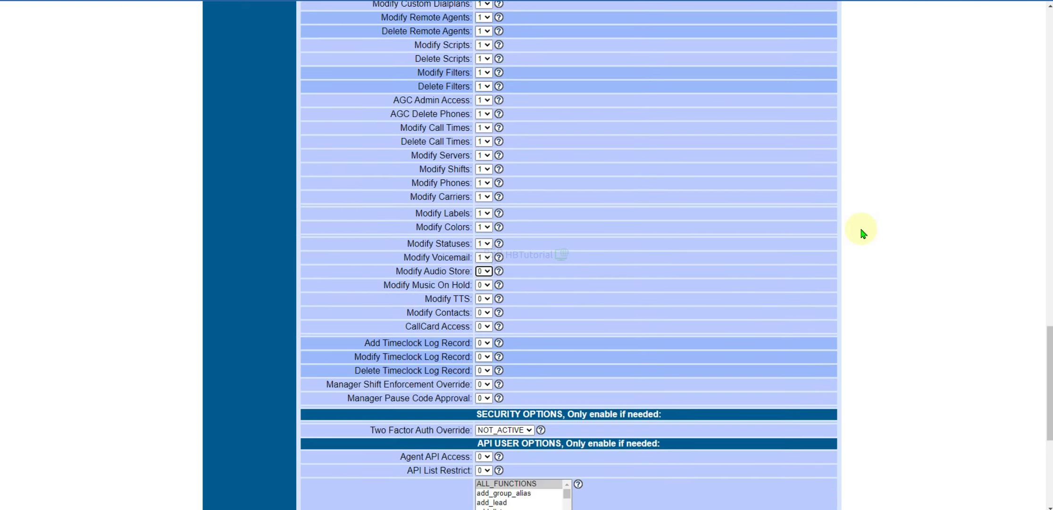
pyautogui.press('Tab')
pyautogui.press('1')
pyautogui.press('Tab')
pyautogui.press('1')
pyautogui.press('Tab')
pyautogui.press('1')
pyautogui.press('Tab')
pyautogui.press('1')
pyautogui.press('Tab')
pyautogui.press('1')
pyautogui.press('Tab')
pyautogui.press('1')
pyautogui.press('Tab')
pyautogui.press('1')
pyautogui.press('Tab')
pyautogui.press('1')
pyautogui.press('Tab')
pyautogui.press('1')
pyautogui.press('Tab')
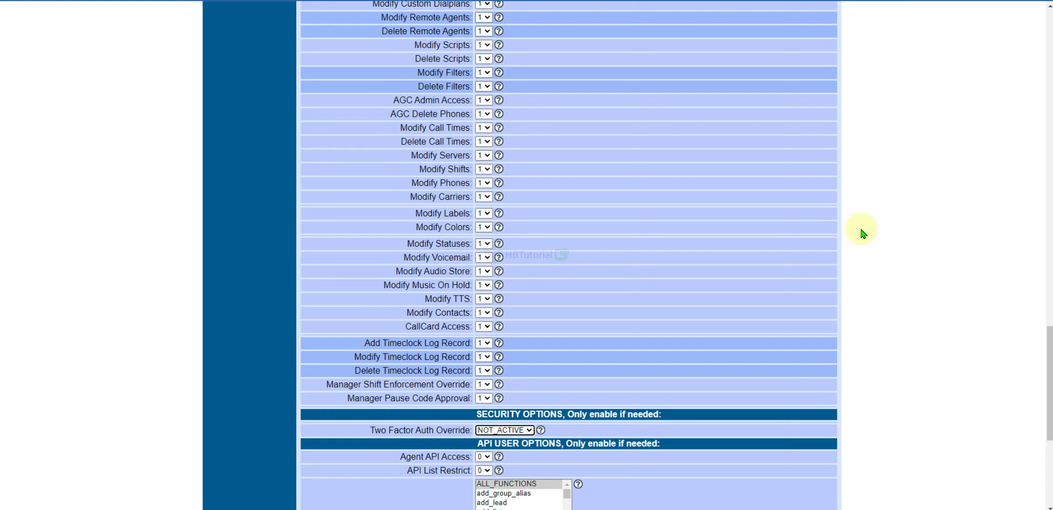
pyautogui.press('Tab')
pyautogui.press('1')
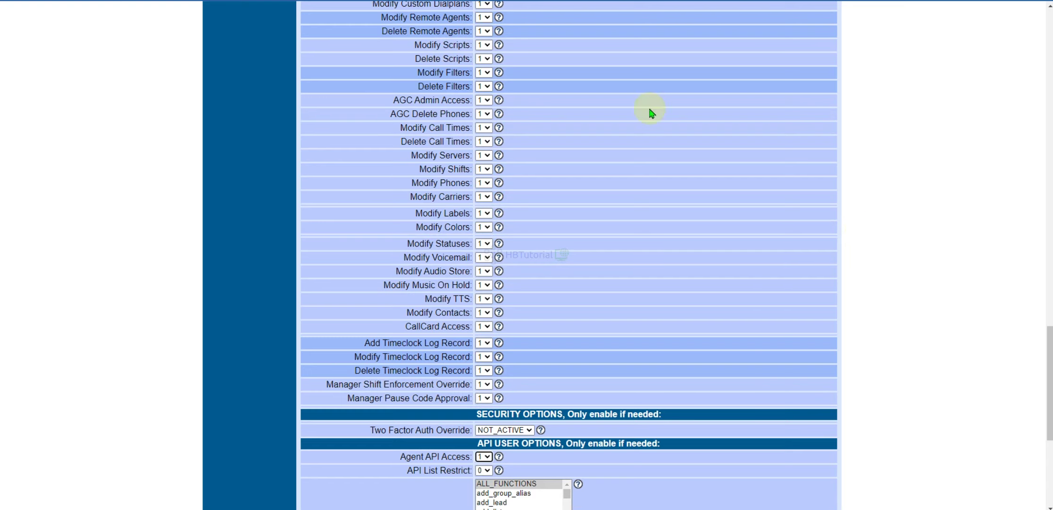
pyautogui.scroll(-5, 651, 111)
pyautogui.click(562, 357)
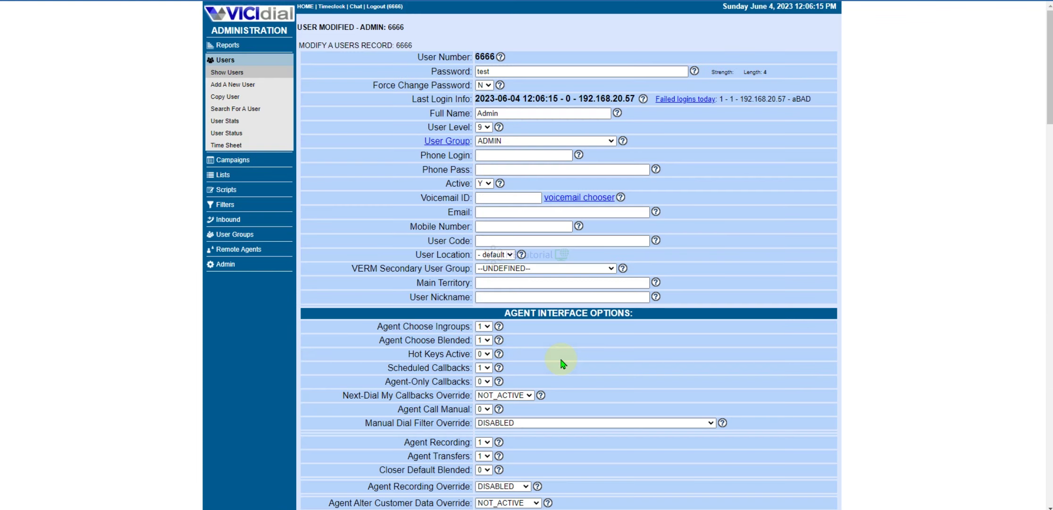
# - Expand the server table on Server Stats and Reports and review the vicibox11 server record
pyautogui.click(227, 46)
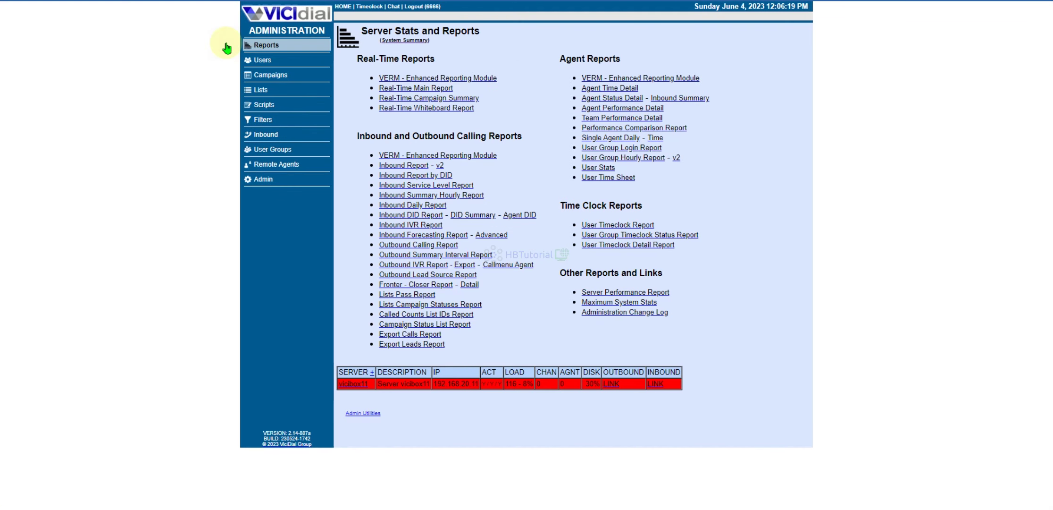
pyautogui.click(373, 373)
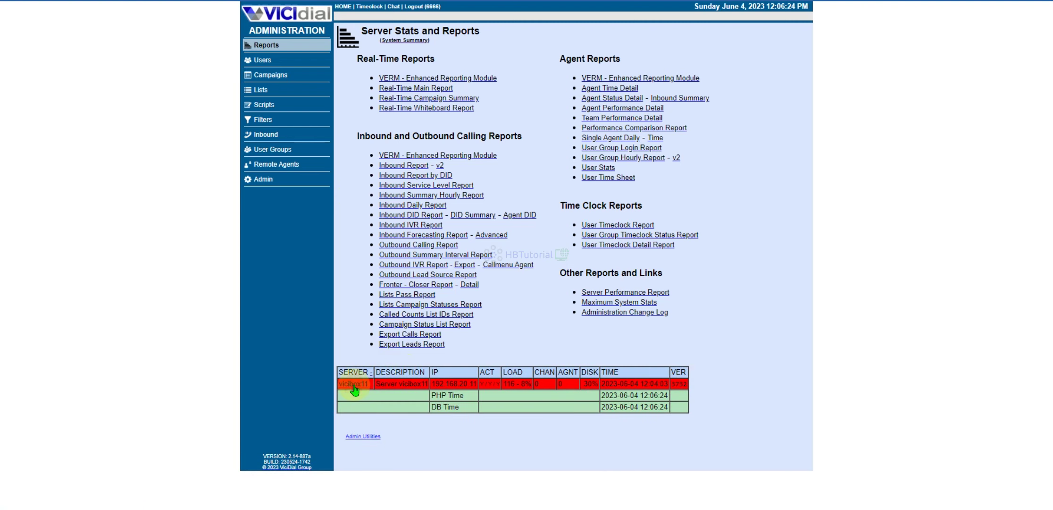
pyautogui.click(353, 384)
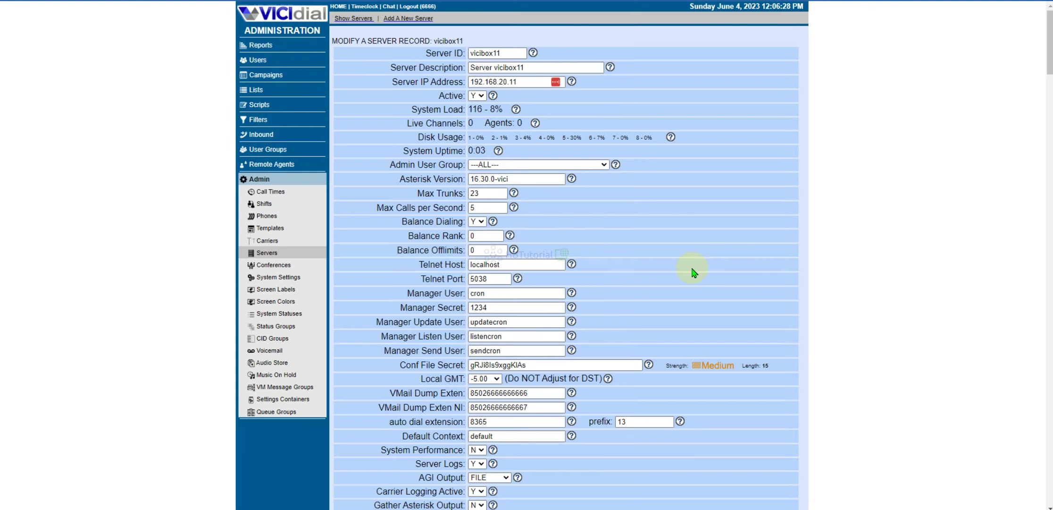
pyautogui.scroll(-10, 707, 281)
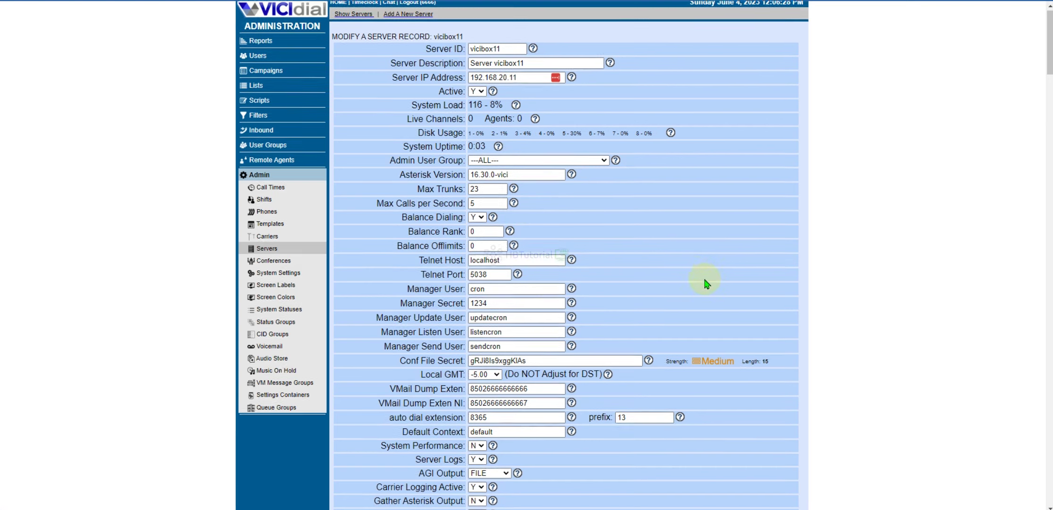
pyautogui.scroll(10, 704, 281)
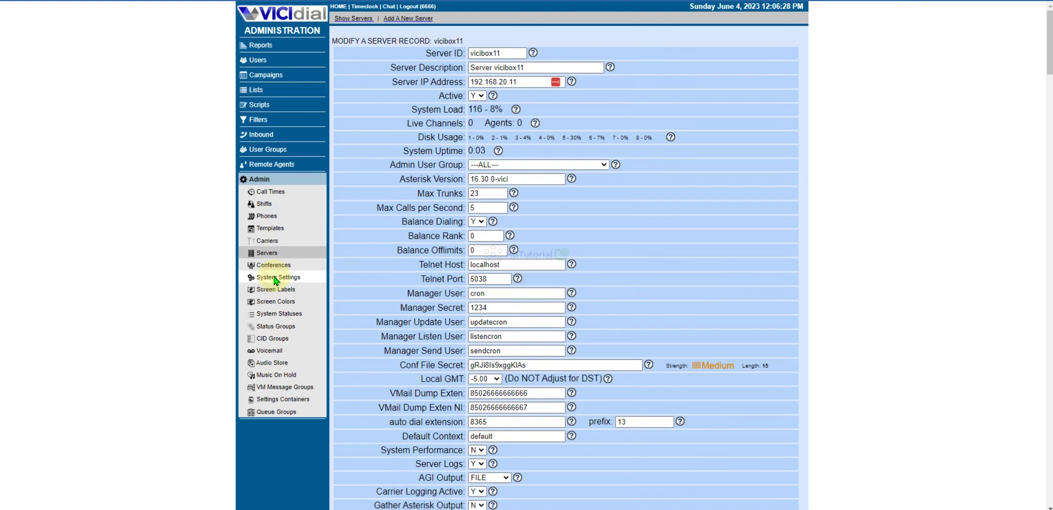
# - Review the System Settings page, then return to Server Stats and the ViciBox VM console
pyautogui.click(275, 280)
pyautogui.scroll(-8, 684, 301)
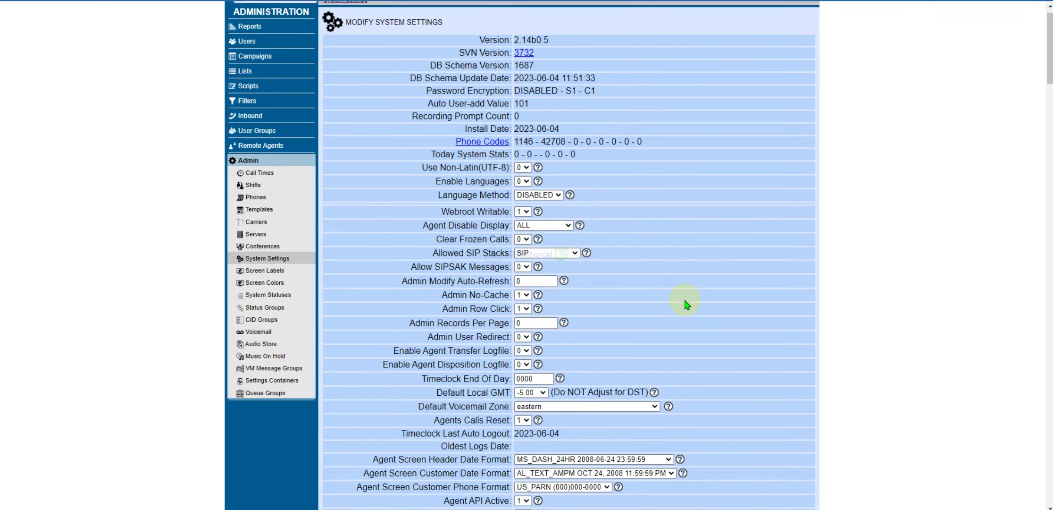
pyautogui.scroll(8, 684, 301)
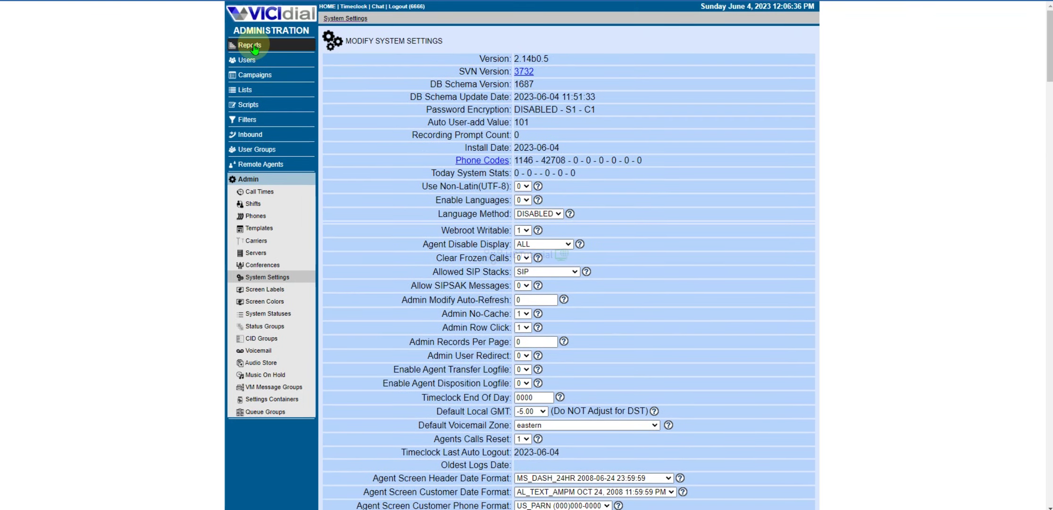
pyautogui.click(254, 48)
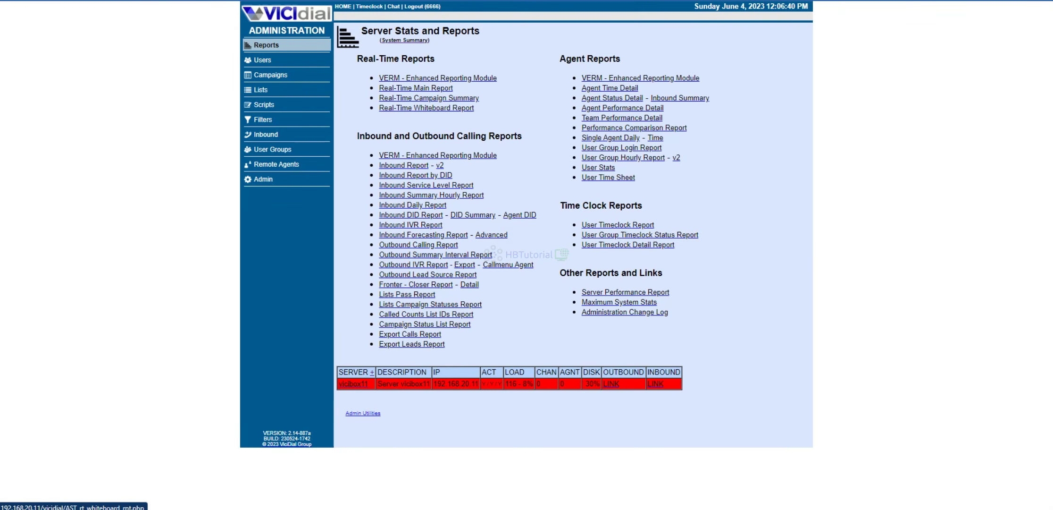
pyautogui.hotkey('alt', 'Tab')
pyautogui.click(586, 332)
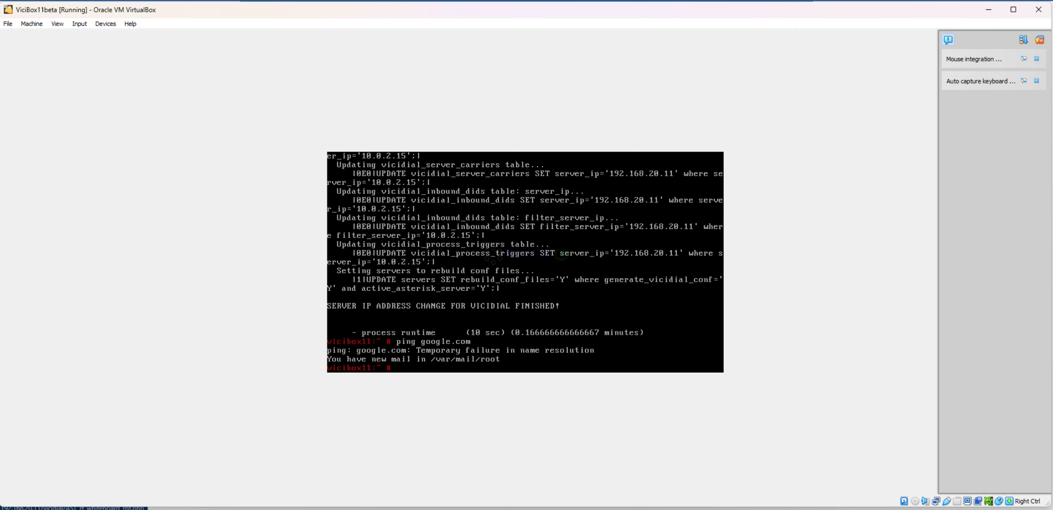
# - List the detached screen sessions with screen -ls, then reboot the ViciBox VM
pyautogui.write('screen -ls')
pyautogui.press('Return')
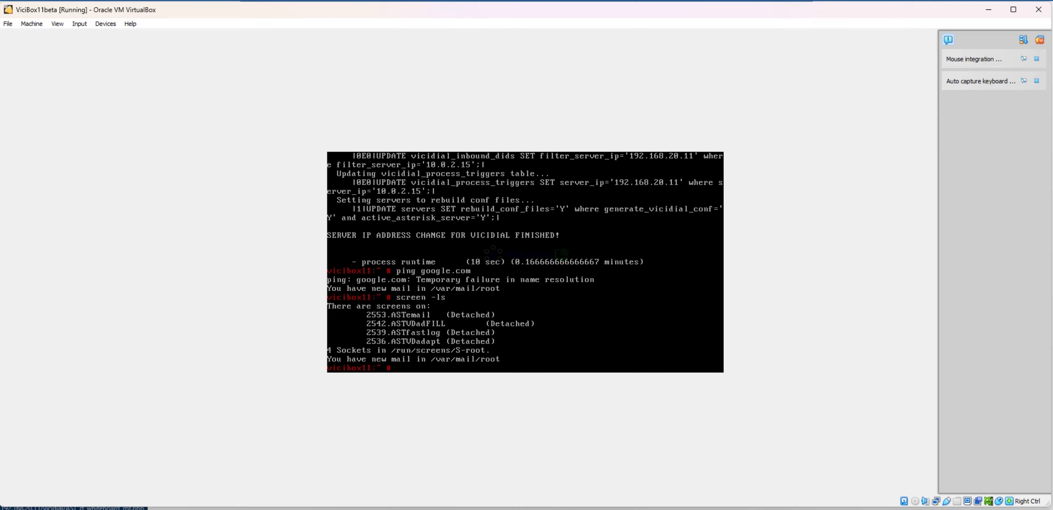
pyautogui.write('reboot')
pyautogui.press('Return')
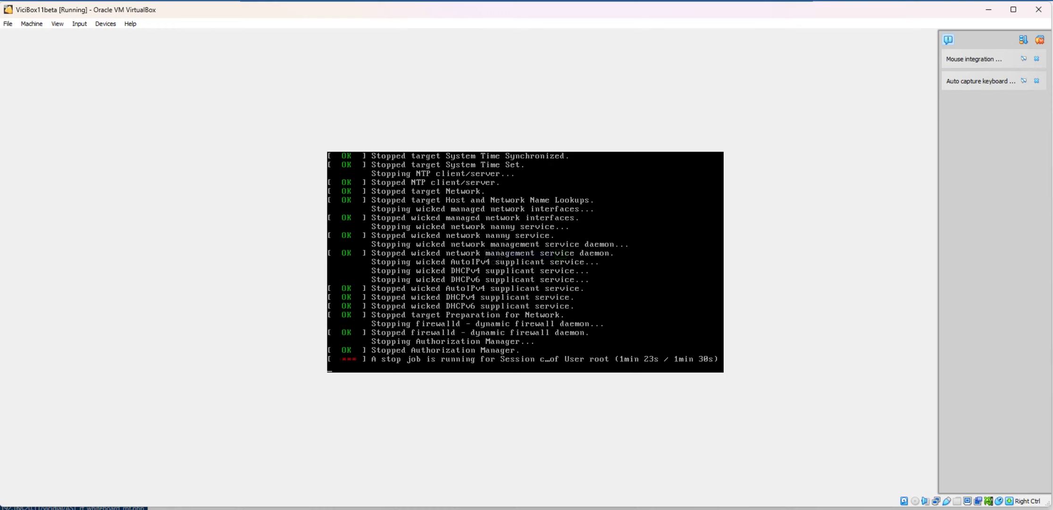
# - While the VM reboots, restore the VirtualBox window and enlarge it to fill most of the screen
pyautogui.click(199, 141)
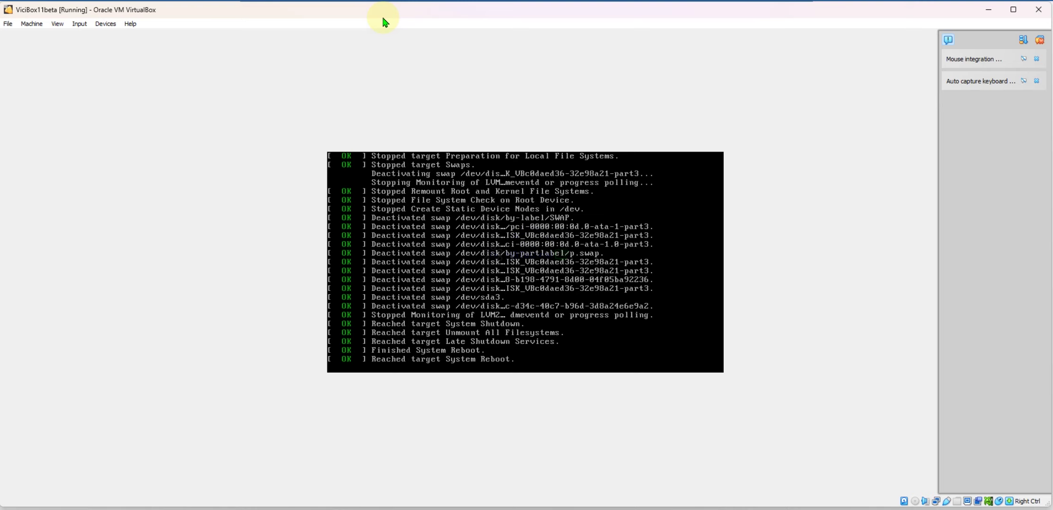
pyautogui.doubleClick(383, 18)
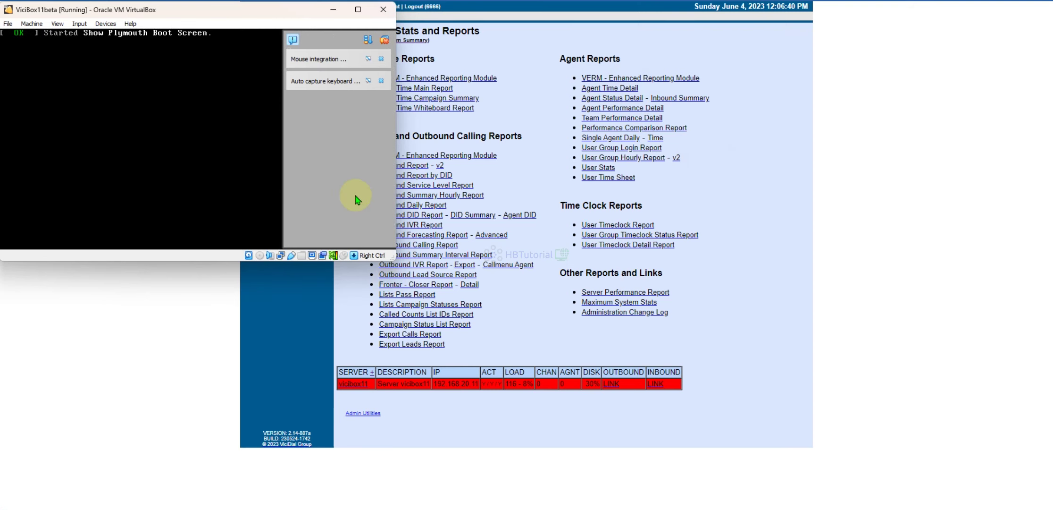
pyautogui.moveTo(393, 261); pyautogui.dragTo(1048, 504)
pyautogui.click(617, 267)
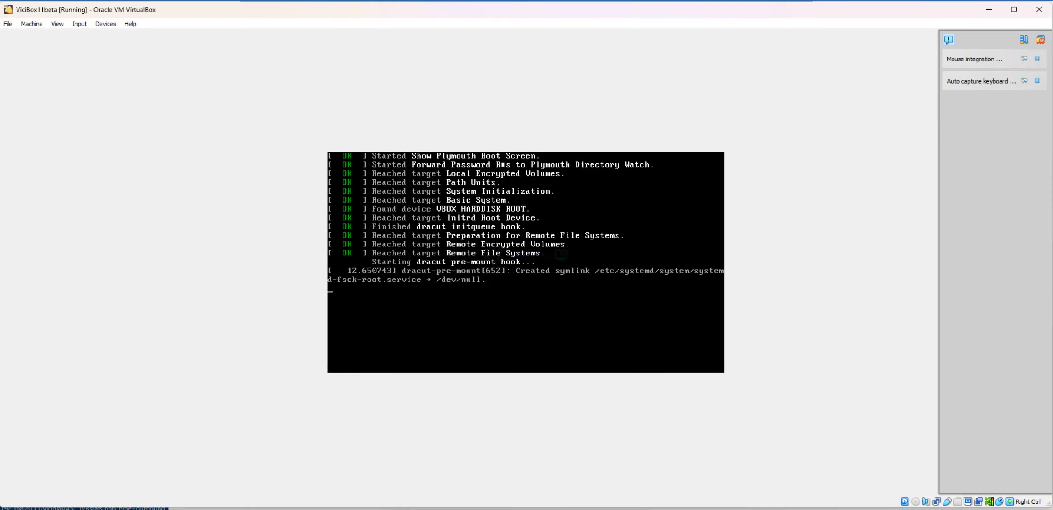